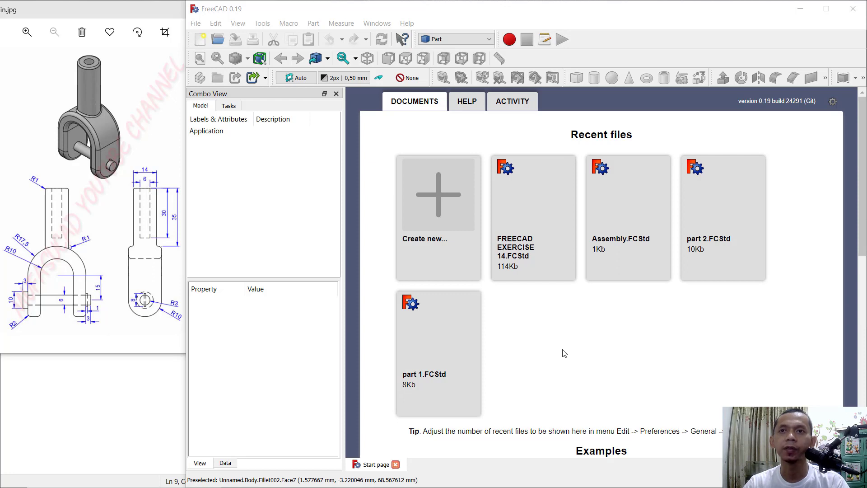
Create a new document and switch to the Part Design workbench
left_click(443, 195)
left_click(470, 40)
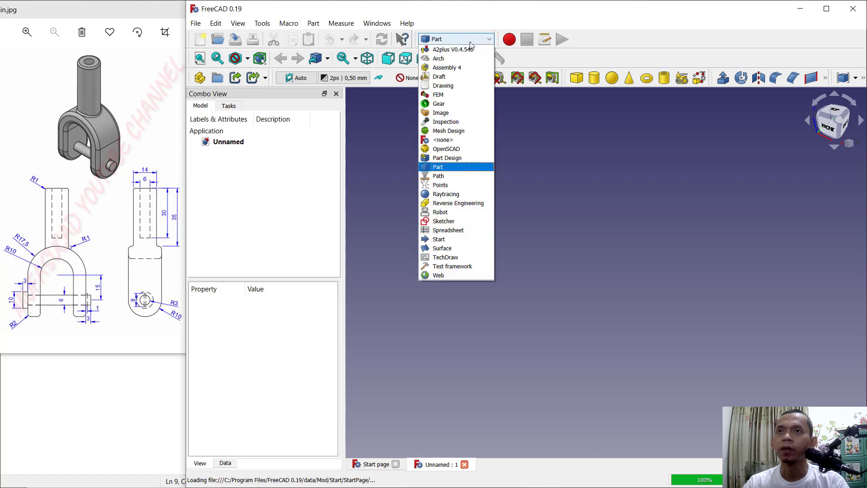
left_click(454, 158)
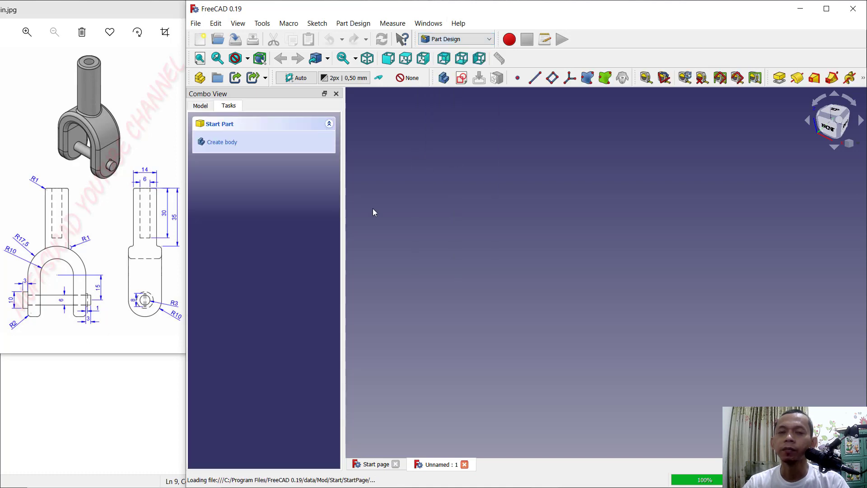
Create a body and open a new sketch on the XZ_Plane
left_click(233, 142)
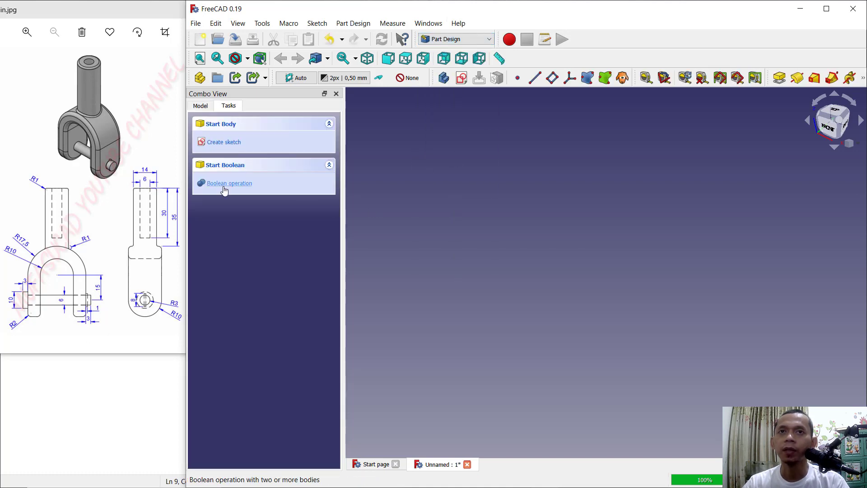
left_click(232, 142)
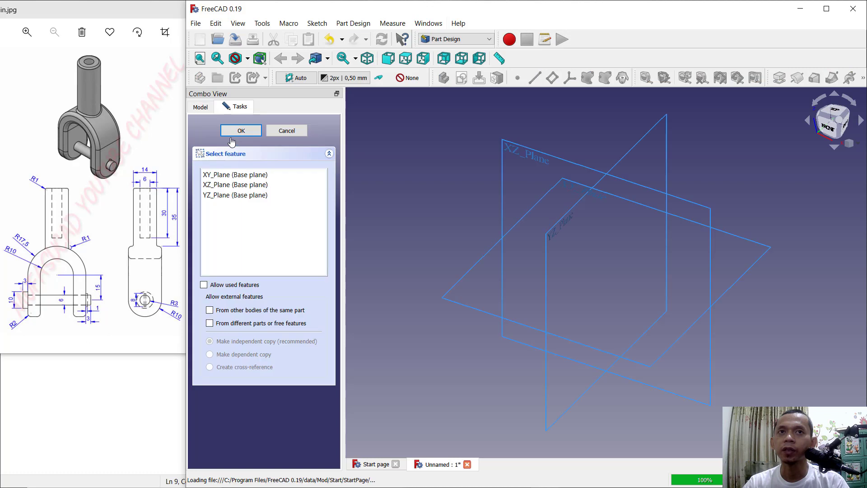
left_click(517, 147)
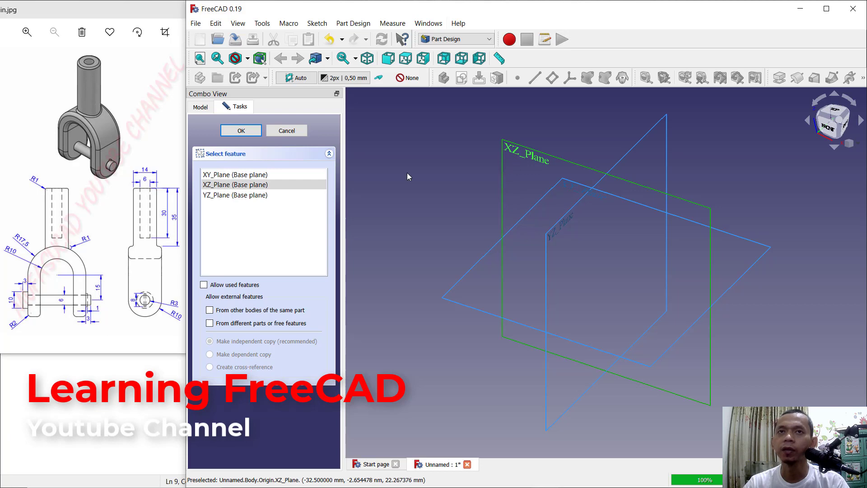
left_click(255, 133)
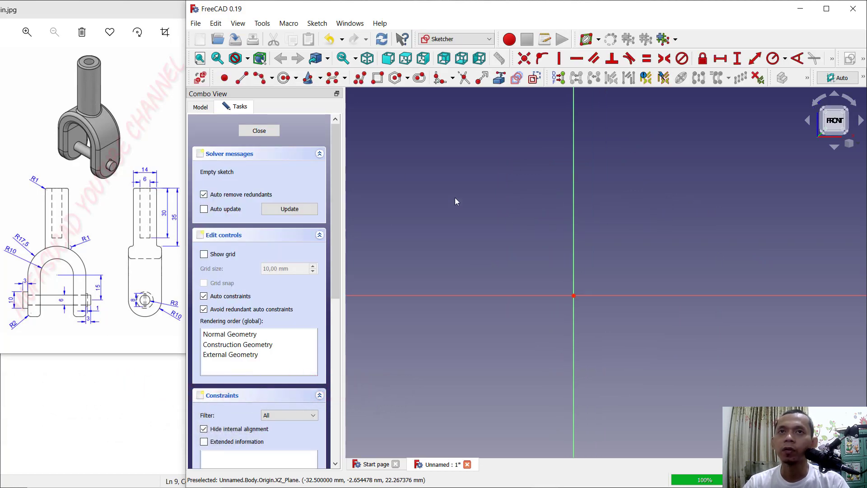
Draw inner and outer concentric arcs centred on the vertical axis
left_click(272, 79)
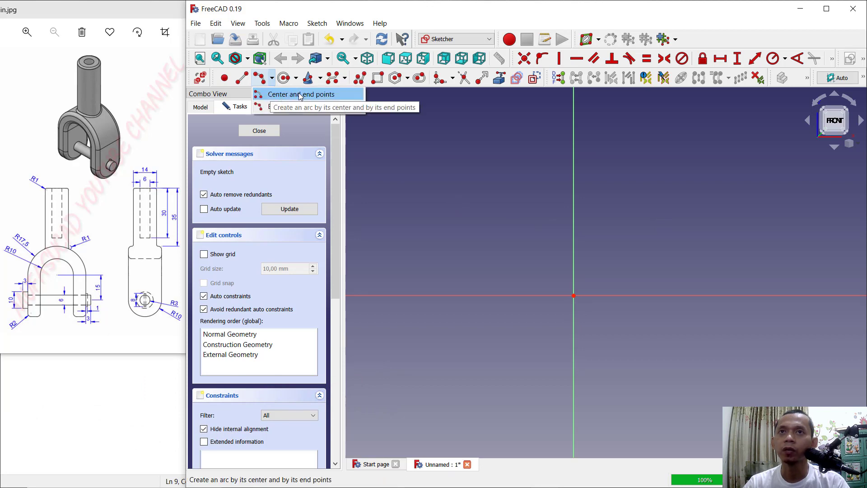
left_click(318, 94)
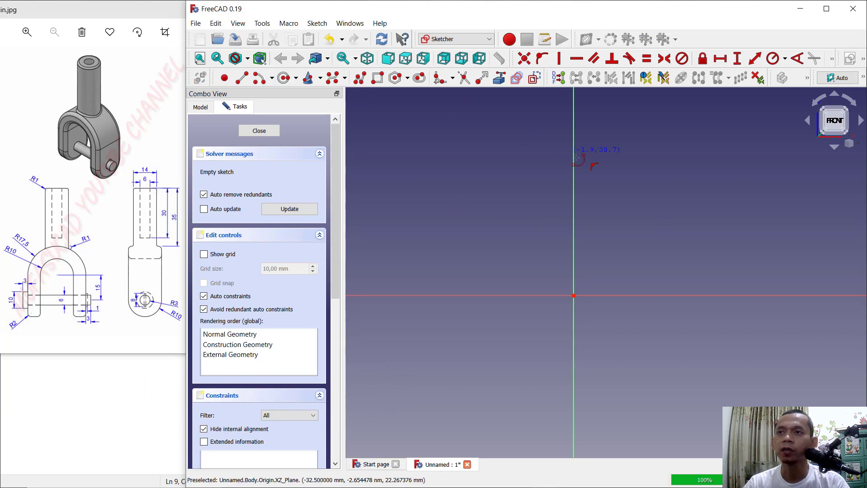
left_click(574, 178)
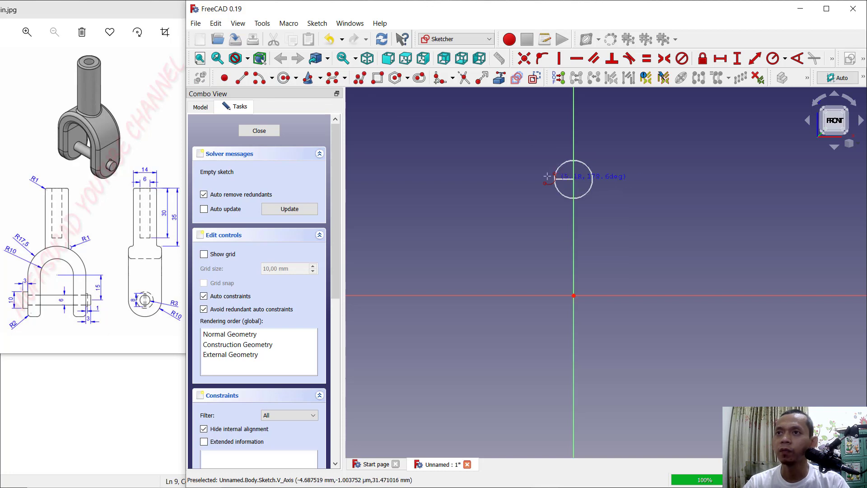
left_click(527, 178)
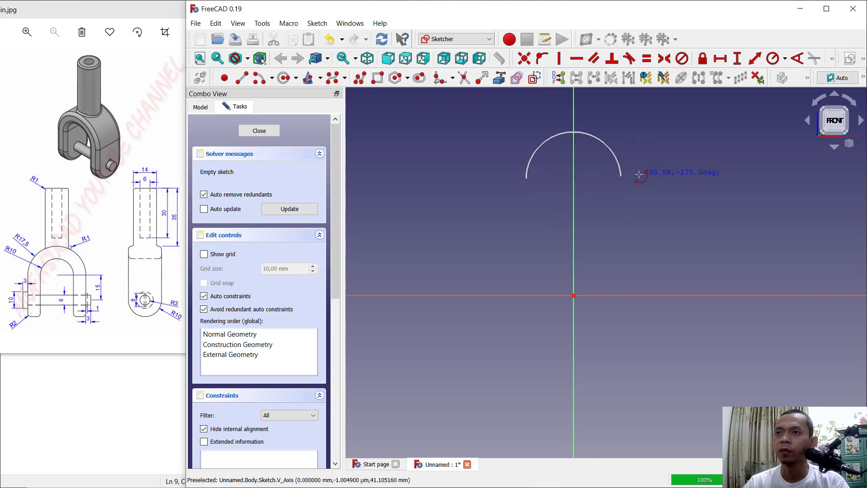
left_click(638, 175)
left_click(574, 179)
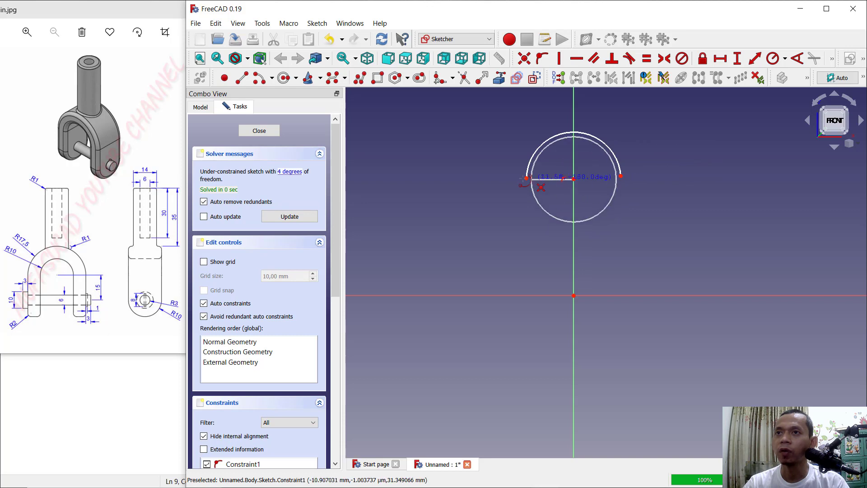
left_click(497, 176)
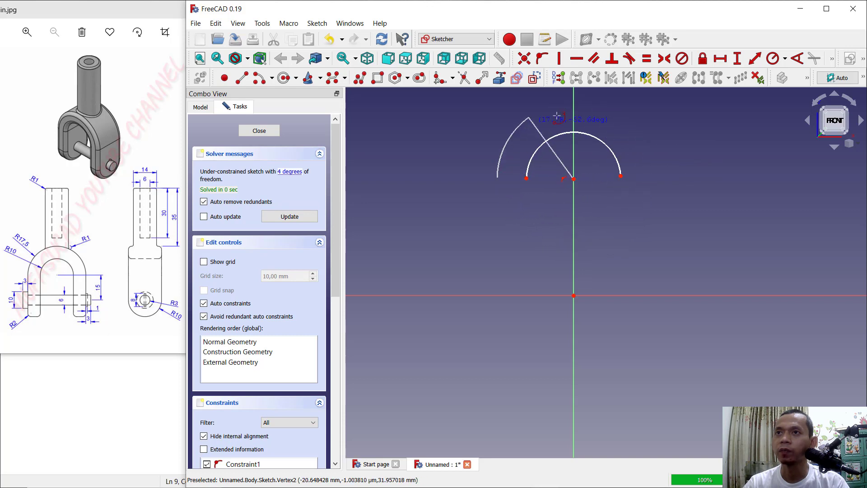
left_click(650, 177)
Join the arcs with straight legs and short bottom segments along the horizontal axis
left_click(242, 78)
left_click(497, 179)
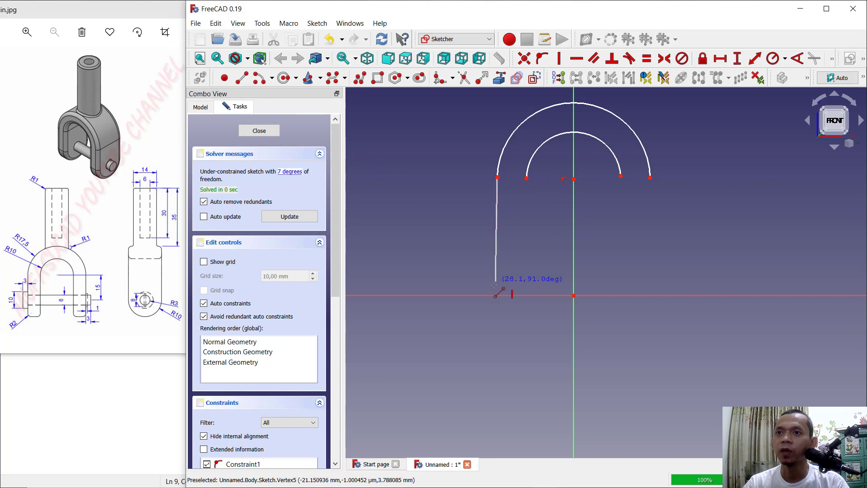
left_click(497, 295)
left_click(497, 295)
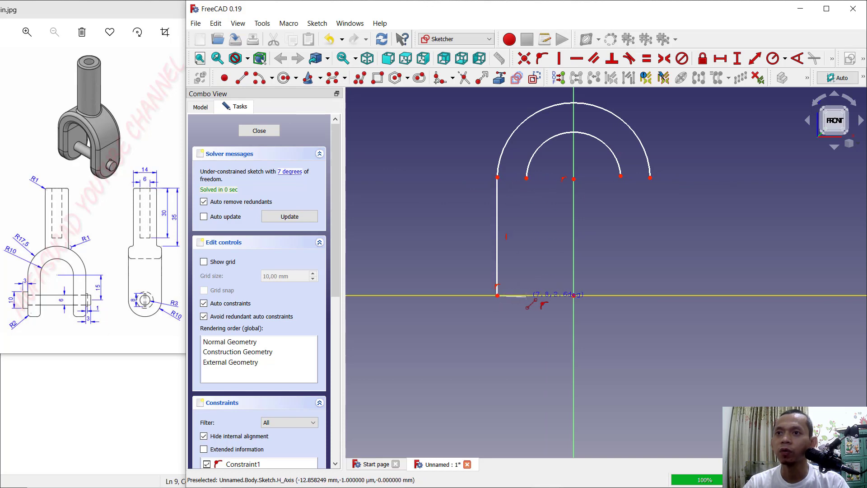
left_click(528, 296)
left_click(529, 295)
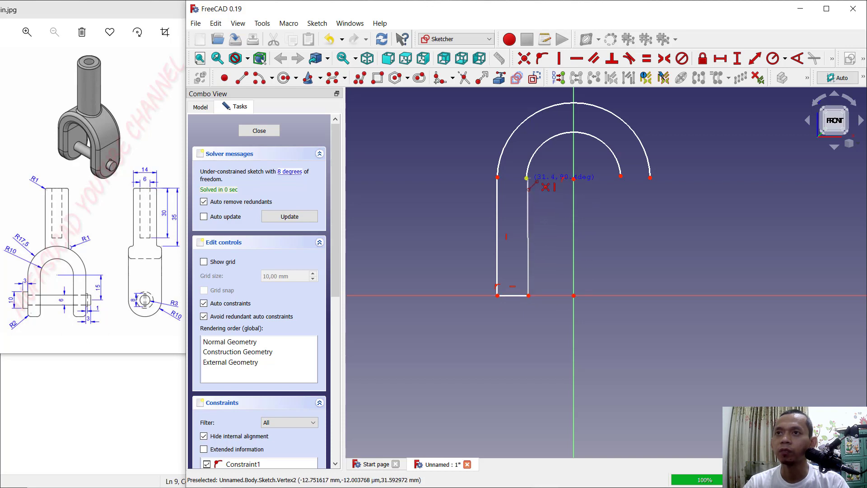
left_click(526, 178)
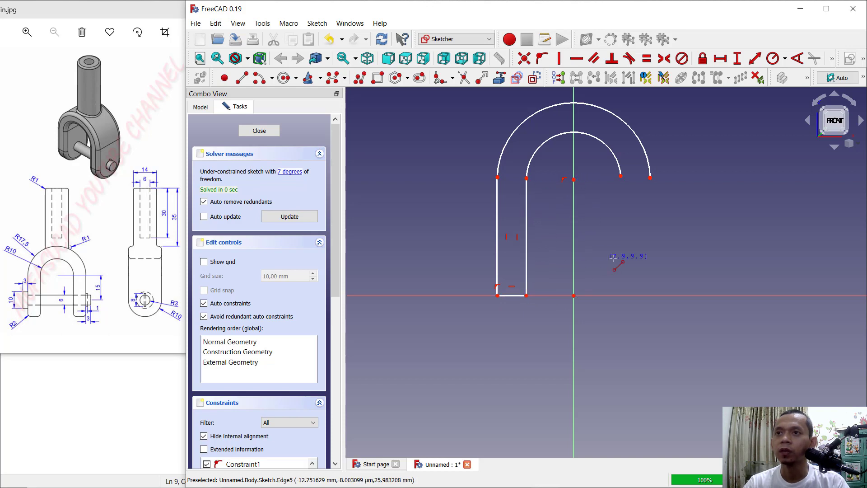
left_click(620, 176)
left_click(621, 296)
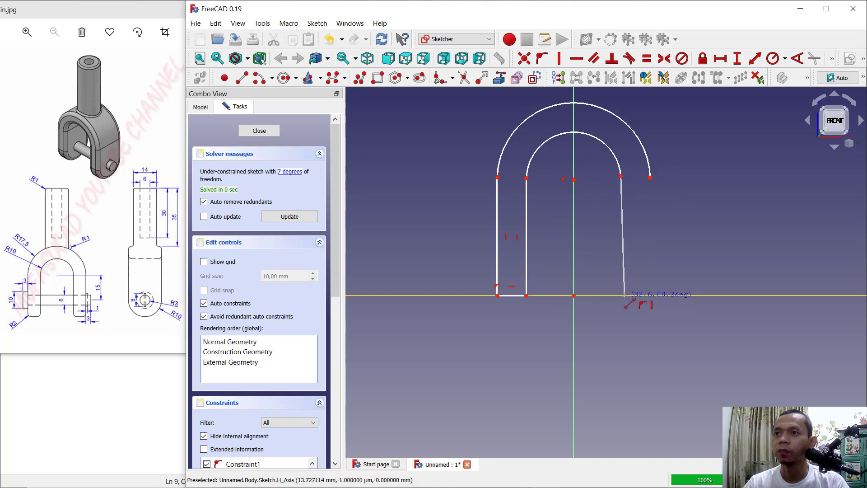
left_click(621, 296)
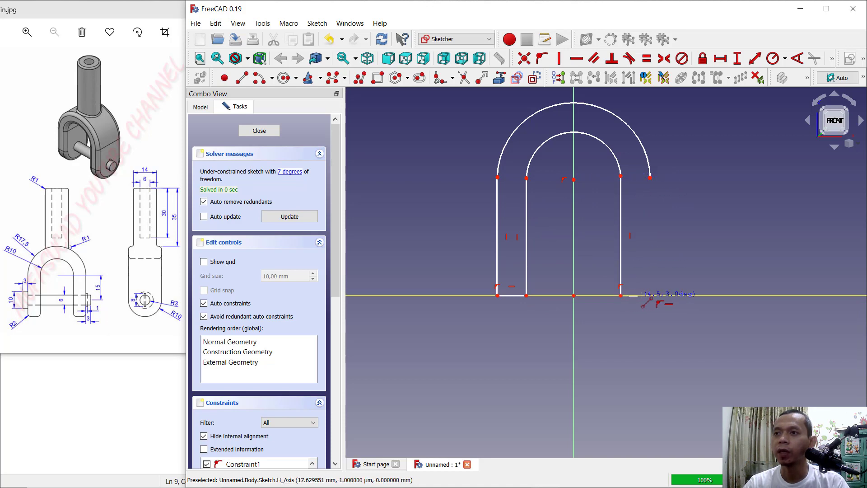
left_click(659, 296)
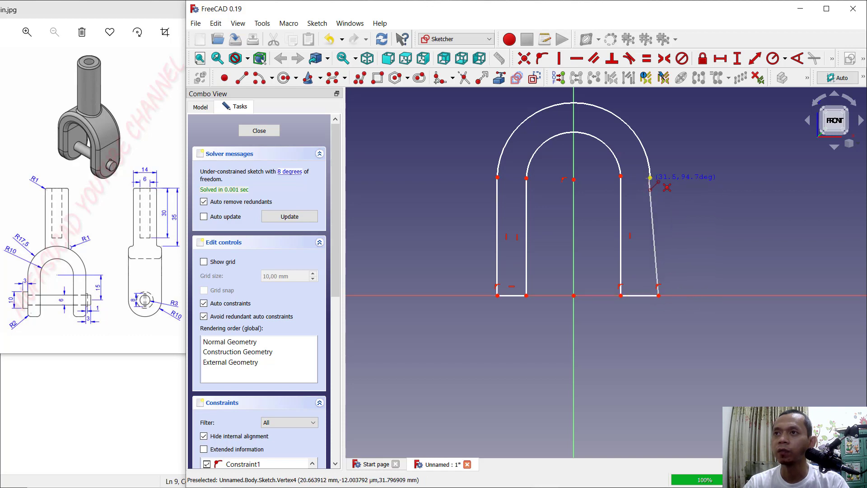
left_click(650, 178)
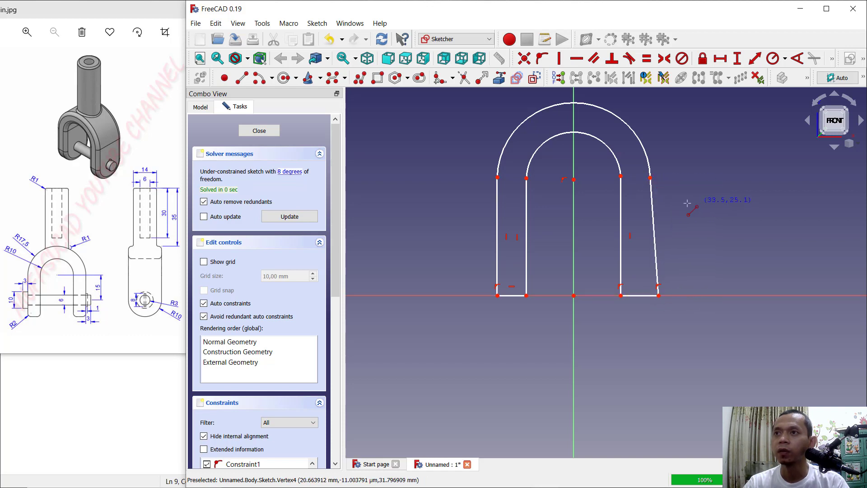
Make the right edge vertical and set 10 mm inner and 17,5 mm outer half-widths
left_click(558, 60)
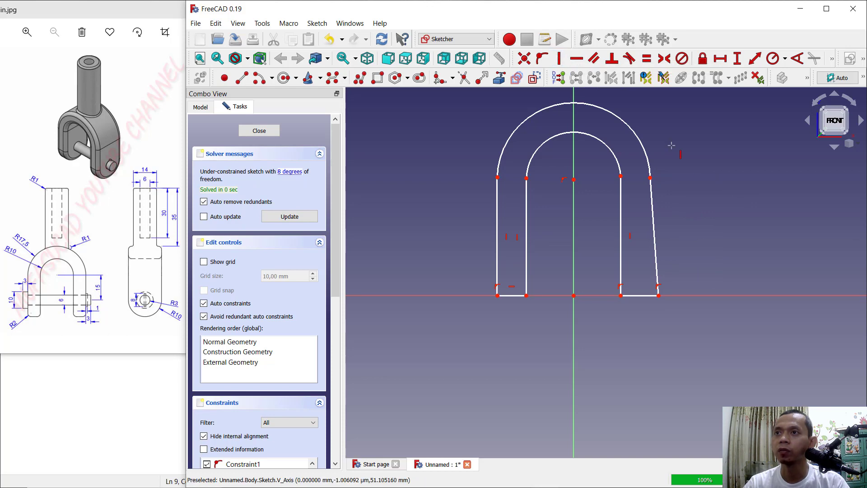
left_click(653, 223)
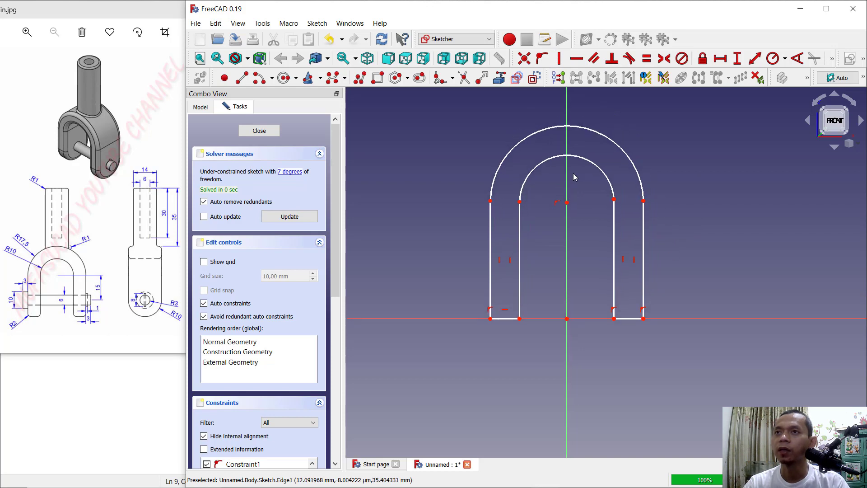
left_click(721, 59)
left_click(514, 230)
left_click(573, 231)
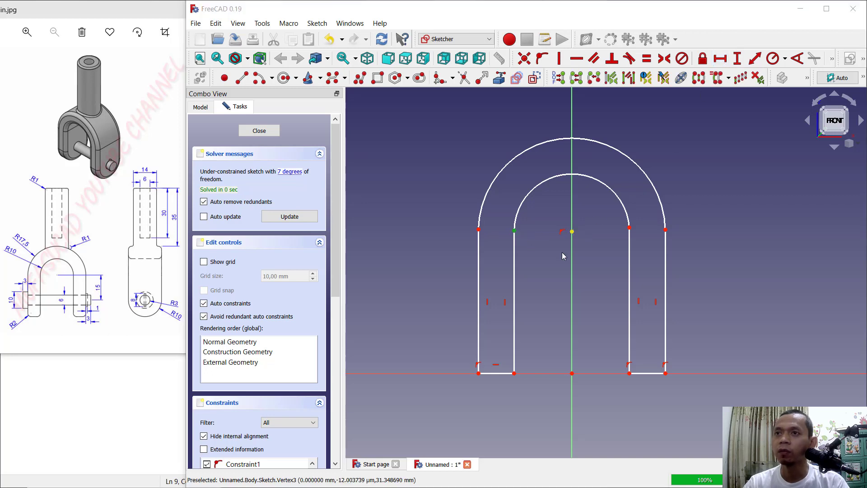
type("10")
key("Return")
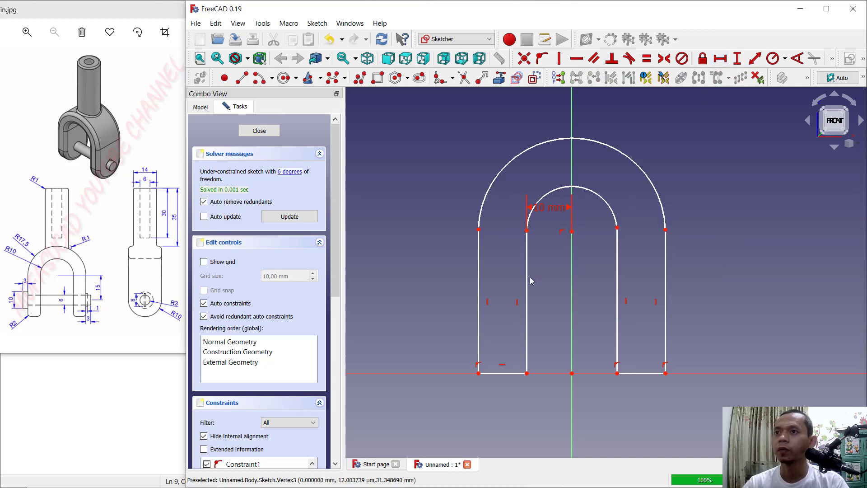
left_click(479, 229)
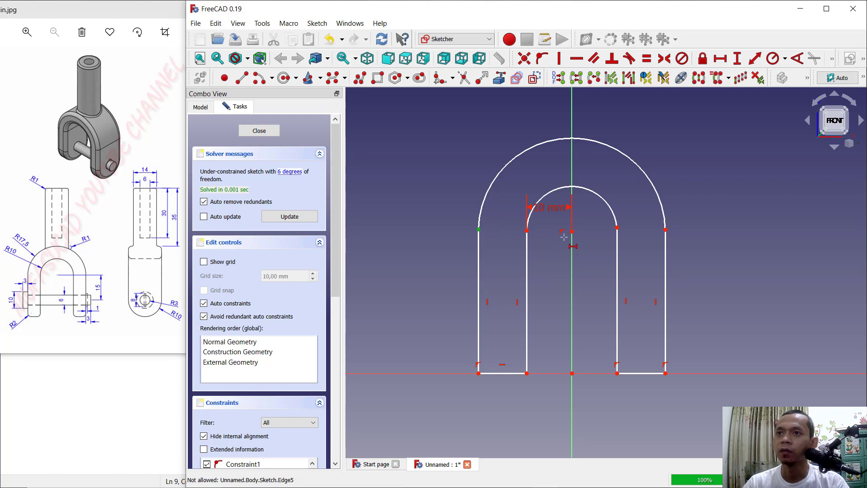
left_click(527, 230)
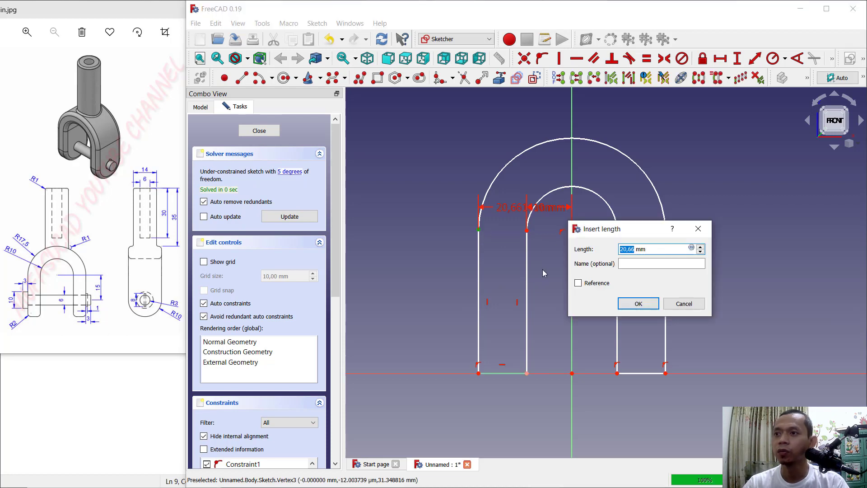
type("17,5")
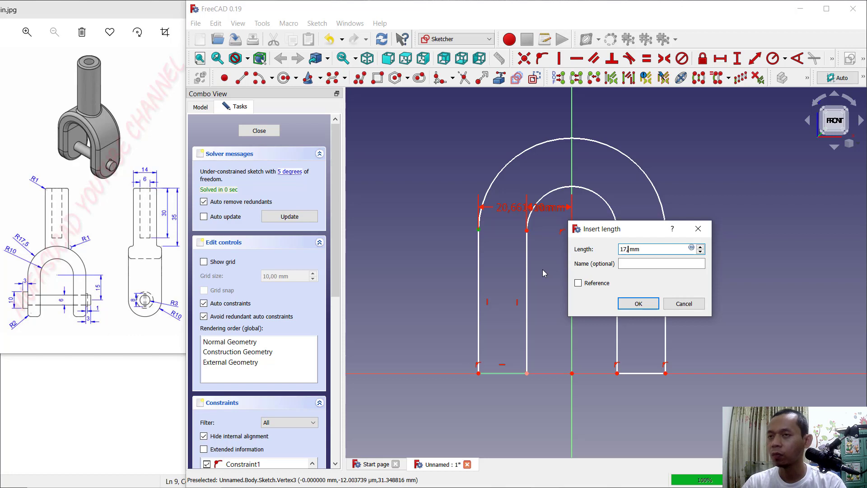
key("Return")
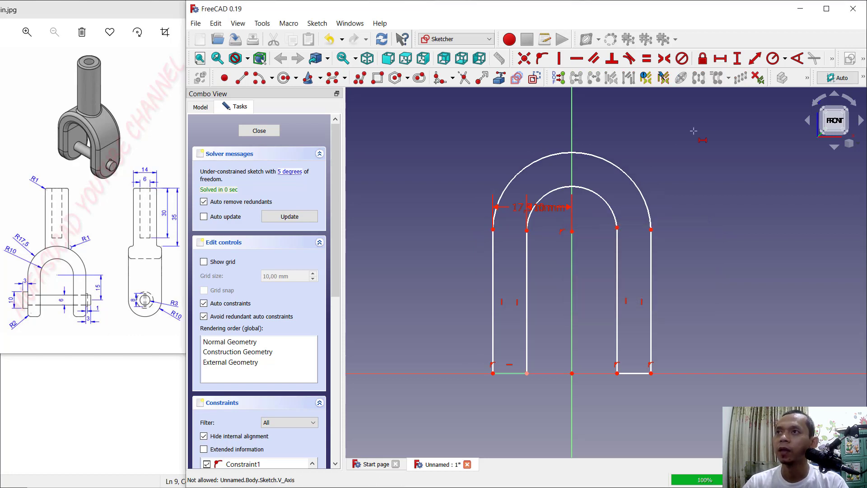
Constrain the outer arc's radius at 17 mm and the inner arc's to 10 mm
left_click(773, 59)
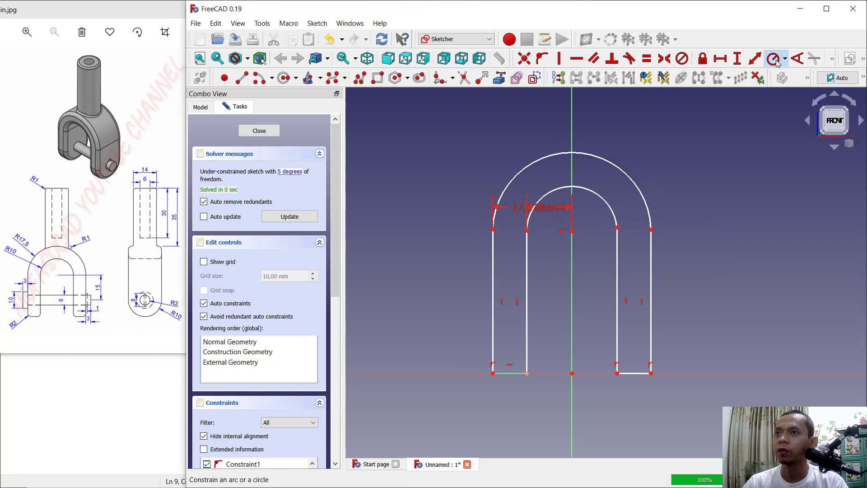
left_click(601, 157)
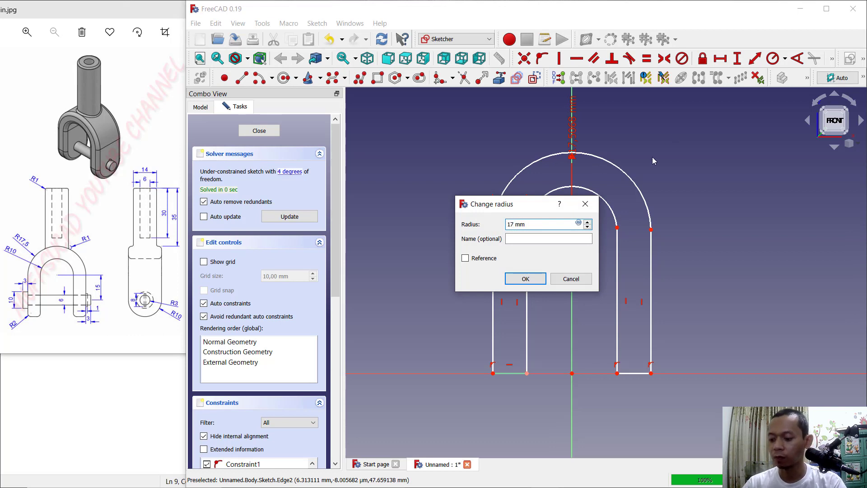
key("Return")
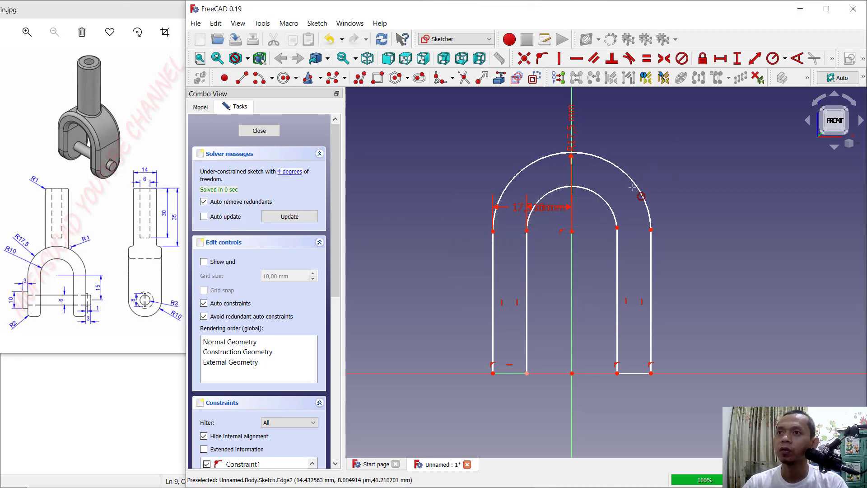
left_click(603, 195)
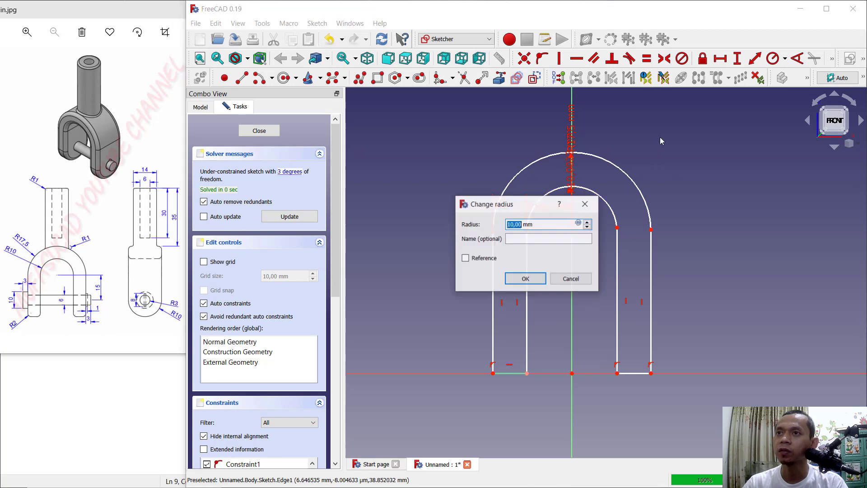
type("10")
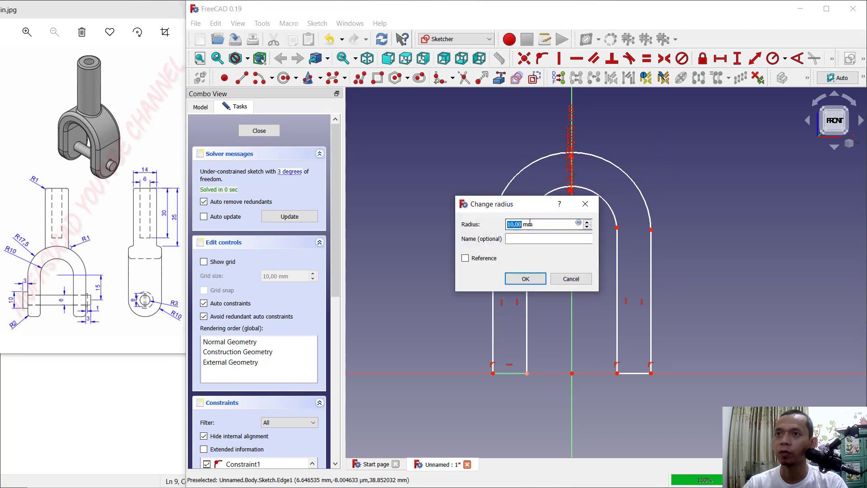
key("Return")
Give the left outer leg a 25 mm vertical length and dimension the inner right leg edge
mouse_move(612, 333)
middle_mouse_down()
mouse_move(588, 304)
mouse_move(597, 311)
middle_mouse_up()
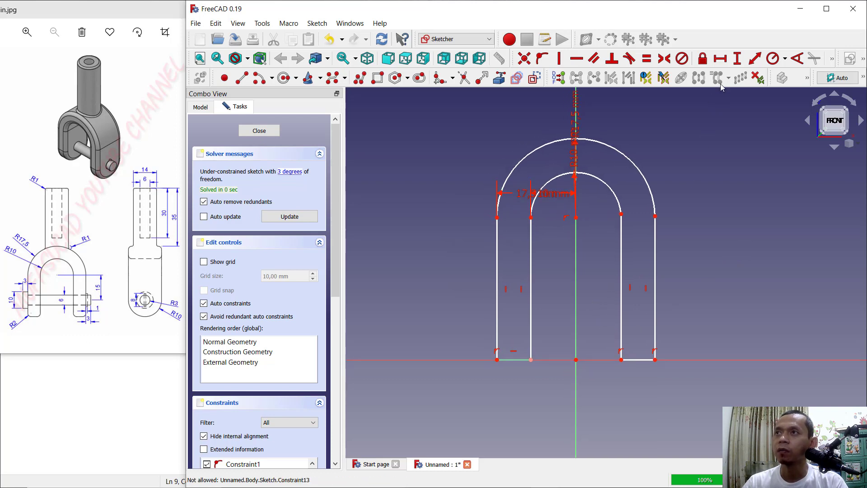
left_click(737, 58)
left_click(498, 270)
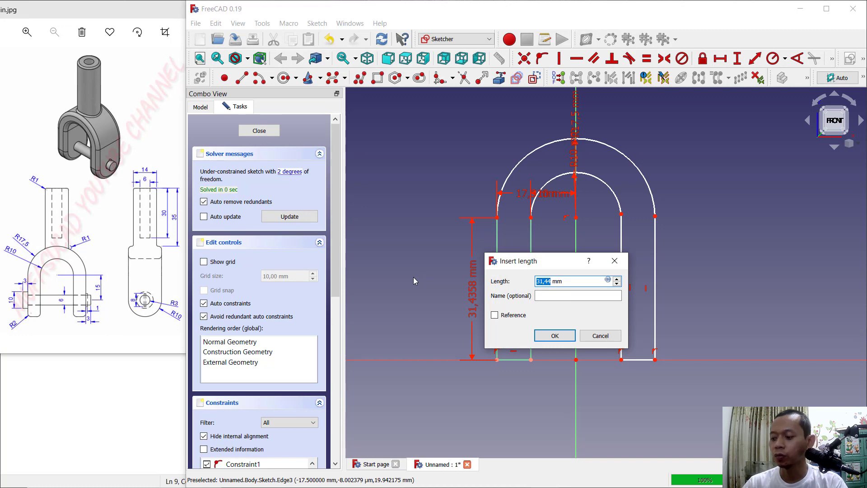
type("25")
key("Return")
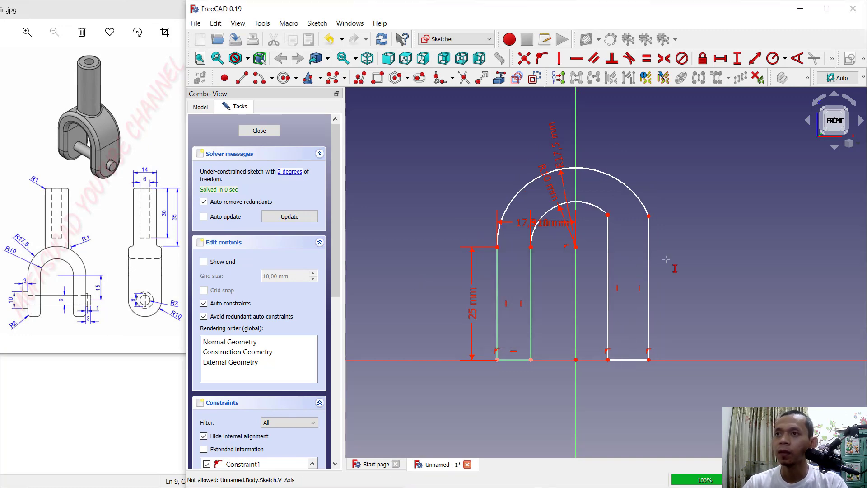
left_click(607, 270)
type("35")
key("Return")
Back in the front view, set the outer right leg edge to 25 mm
key("3")
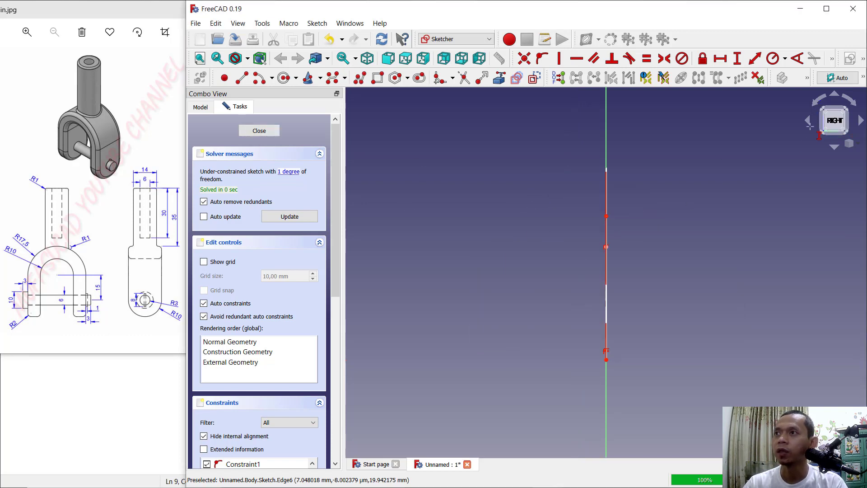
left_click(861, 120)
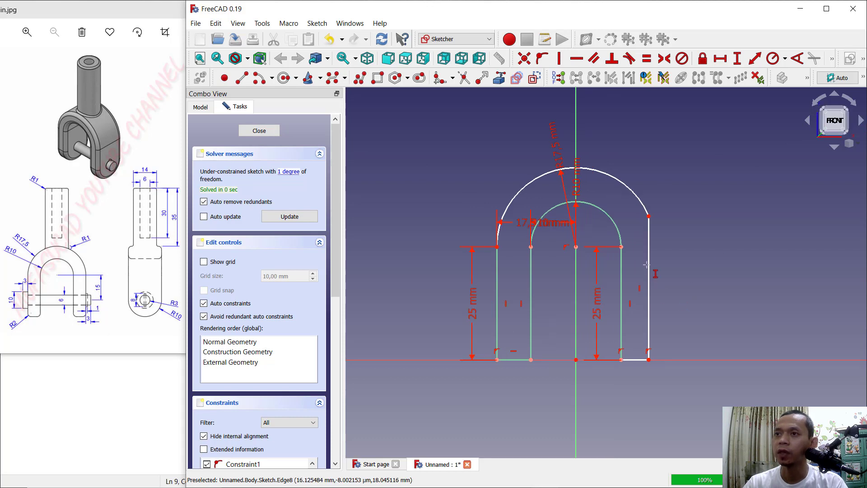
left_click(649, 289)
type("25")
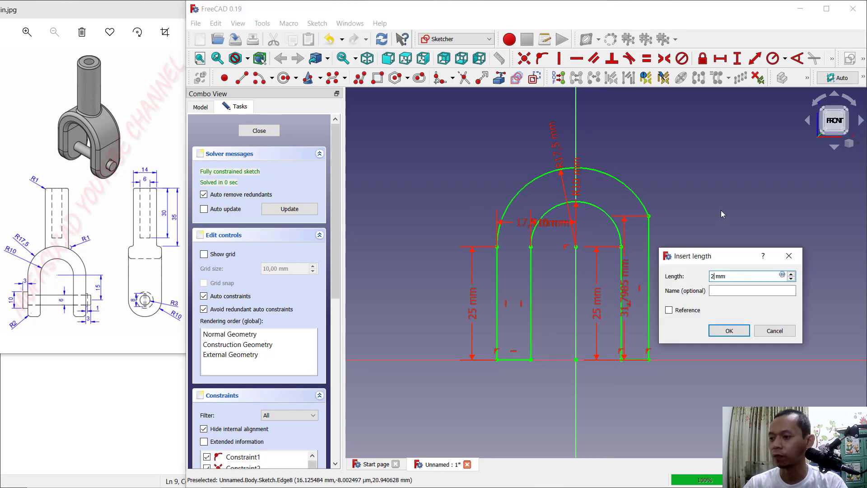
key("Return")
right_click(695, 253)
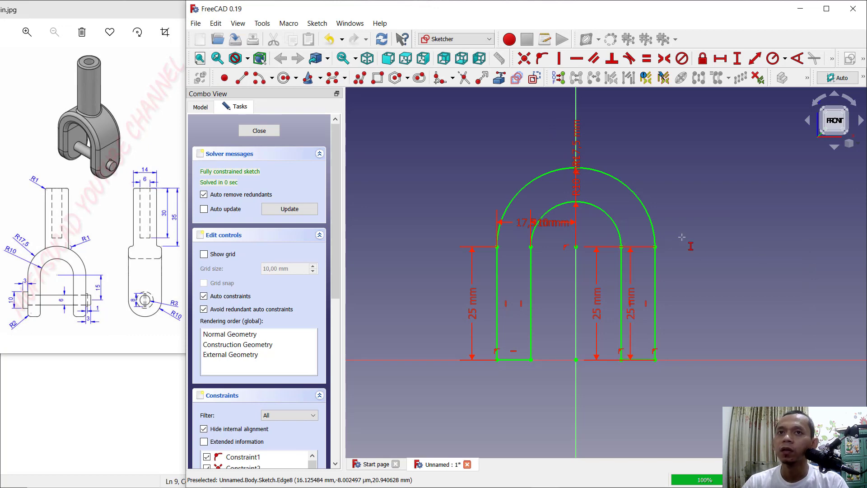
Close the sketch and pad the U profile 20 mm into a solid
key("Escape")
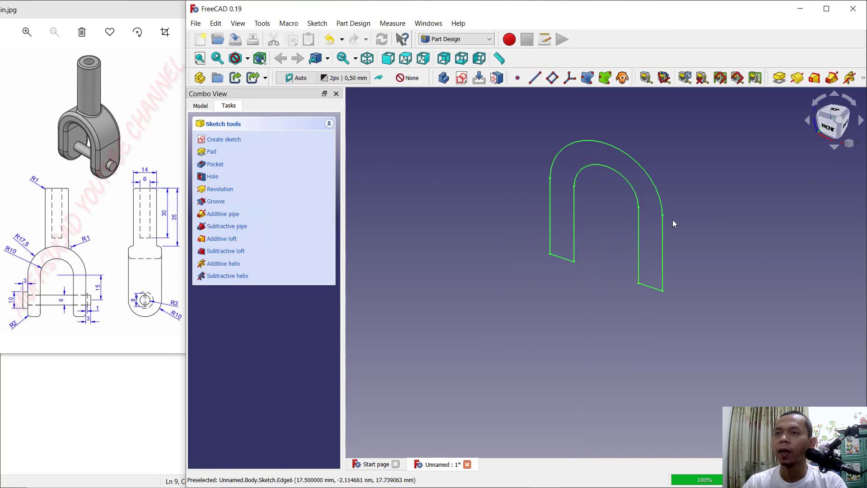
left_click(212, 152)
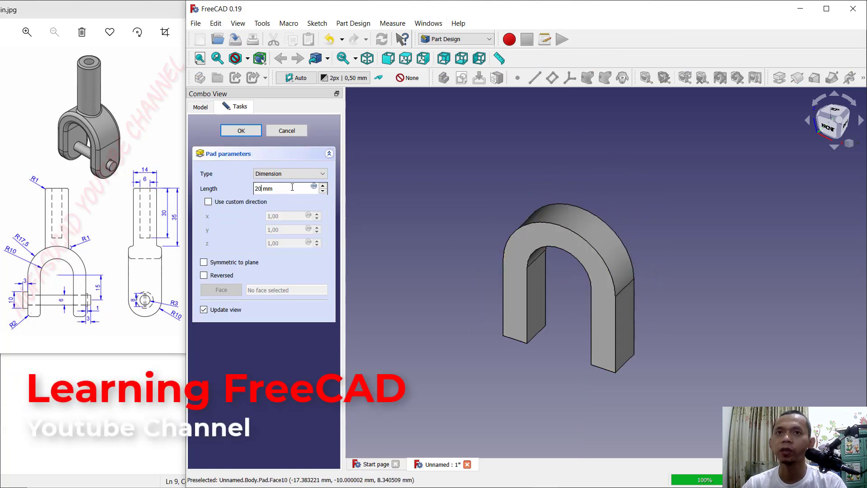
type("40")
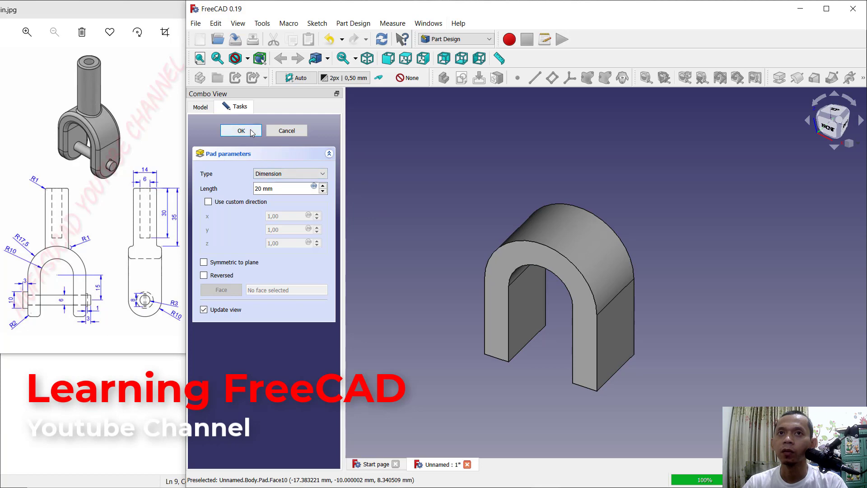
left_click(256, 131)
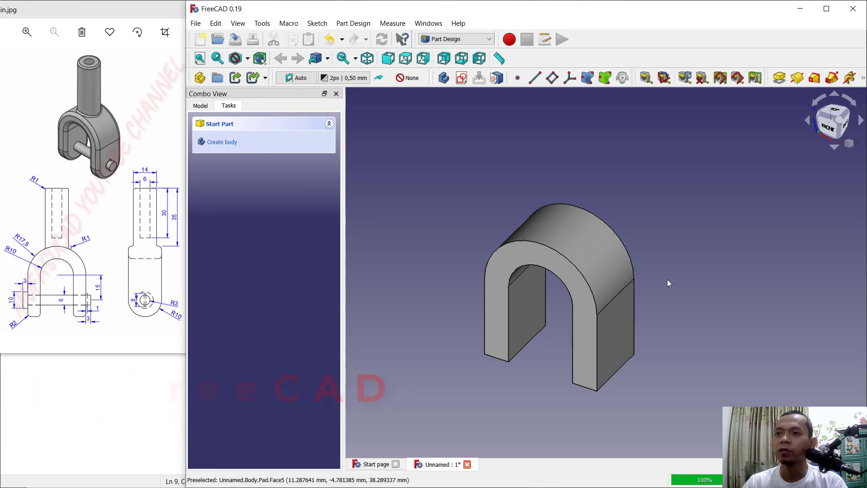
middle_click_drag(668, 277, 701, 251)
Attach a datum plane to a leg's end face with a -25-17,5 mm z-offset
left_click(655, 260)
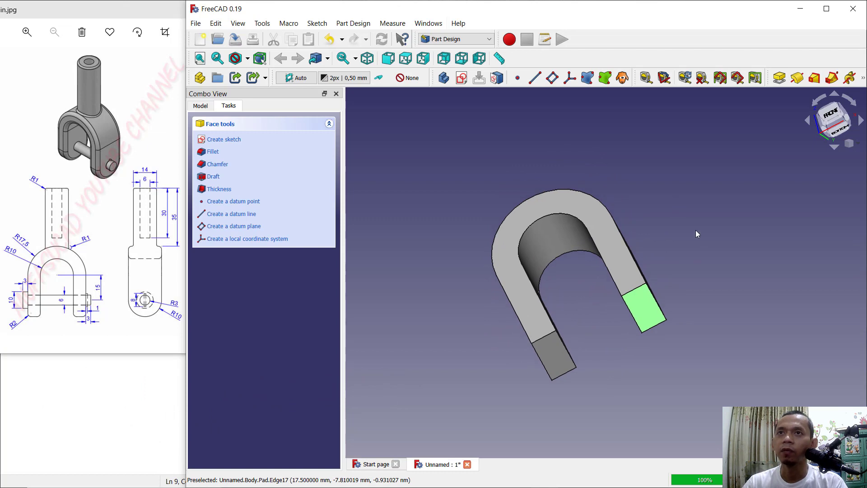
left_click(553, 79)
middle_click_drag(642, 186, 658, 266)
middle_click_drag(661, 229, 659, 225)
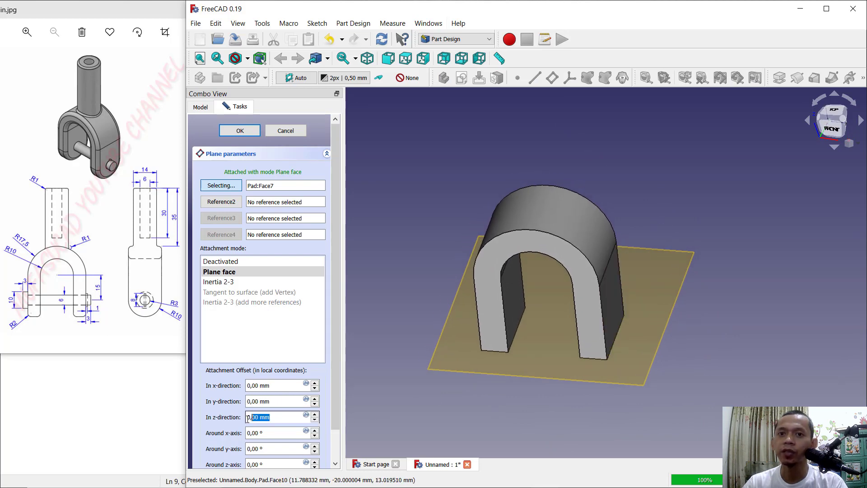
type("-25-17,5")
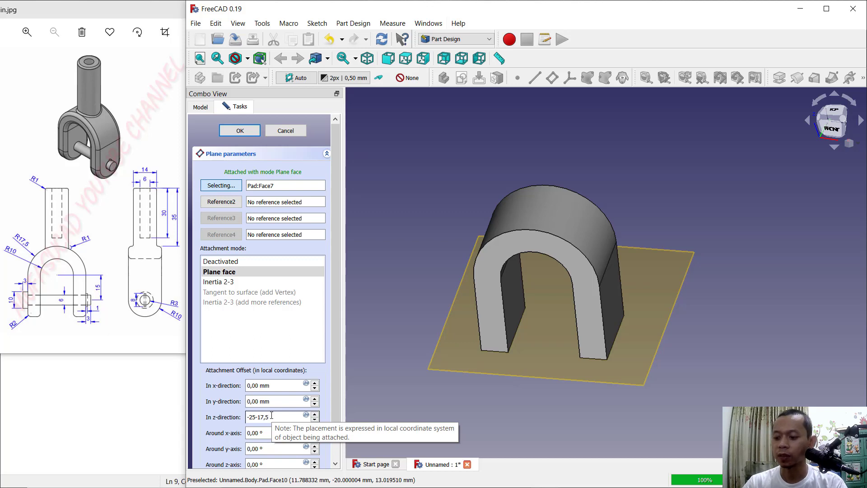
key("Return")
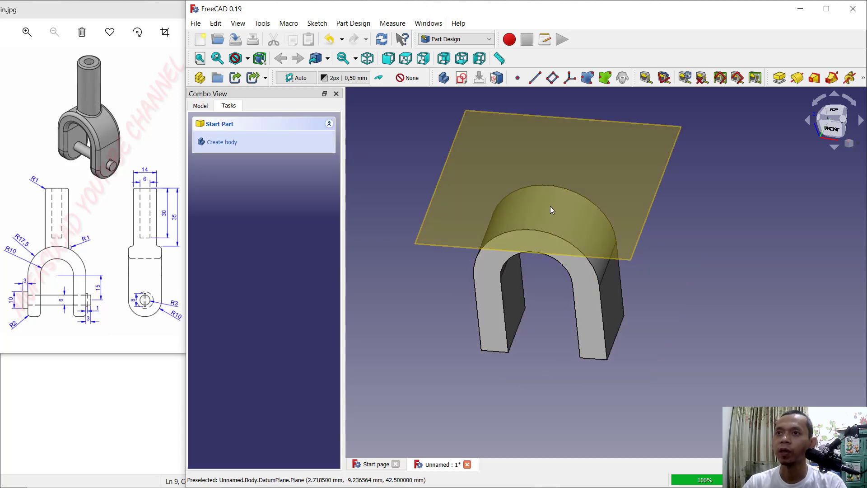
Start a sketch on the datum plane and switch the display to wireframe
left_click(492, 136)
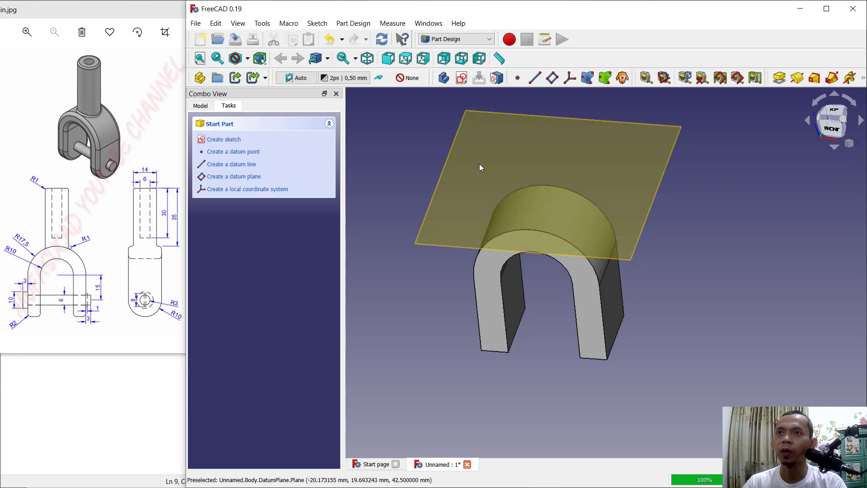
left_click(237, 140)
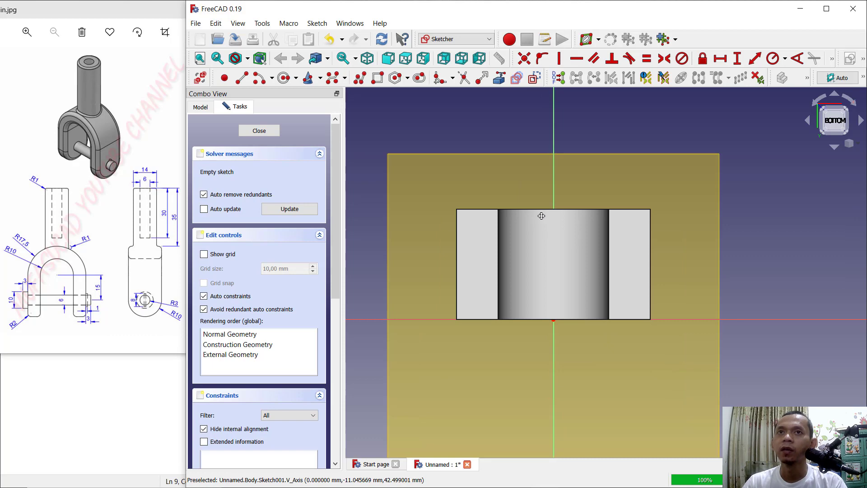
left_click(238, 23)
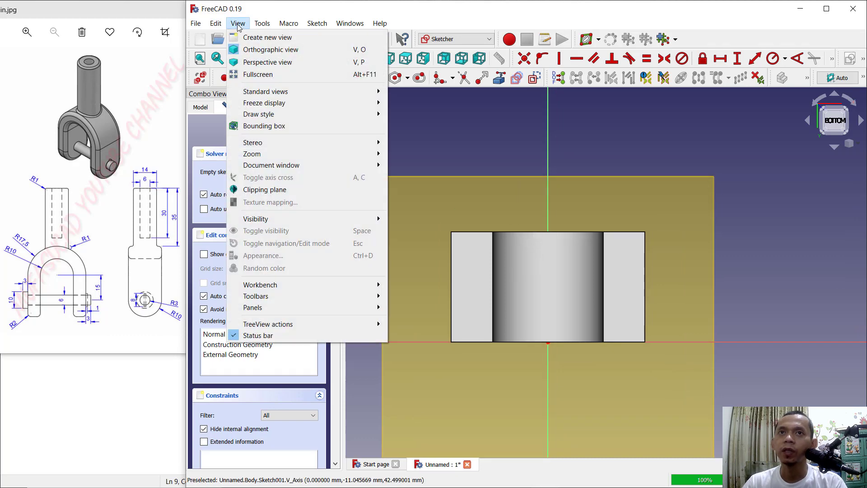
mouse_move(265, 115)
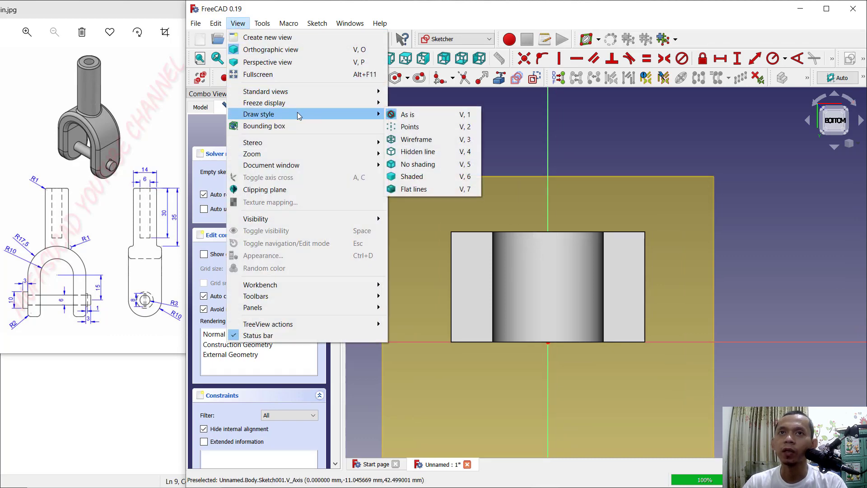
left_click(416, 141)
scroll(536, 217, "up", 2)
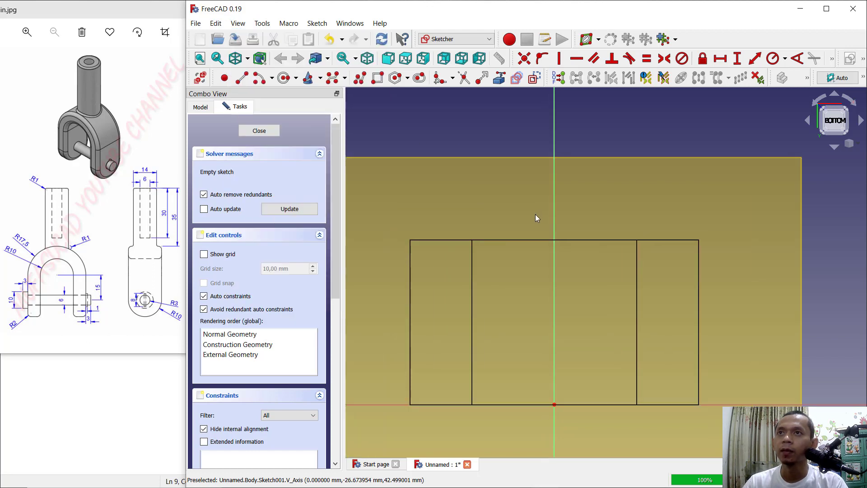
Reference the pad's top and bottom edges and draw a circle on the vertical axis
left_click(499, 77)
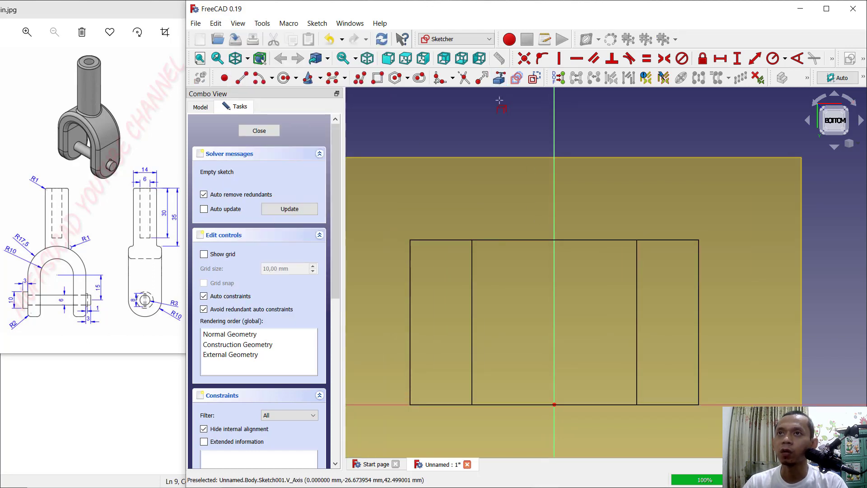
left_click(525, 239)
left_click(546, 405)
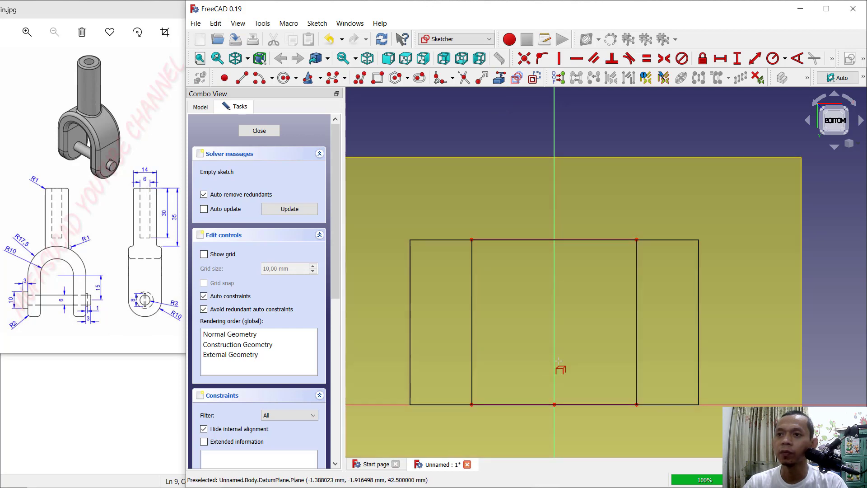
middle_click_drag(597, 277, 605, 244)
left_click(284, 78)
left_click(563, 285)
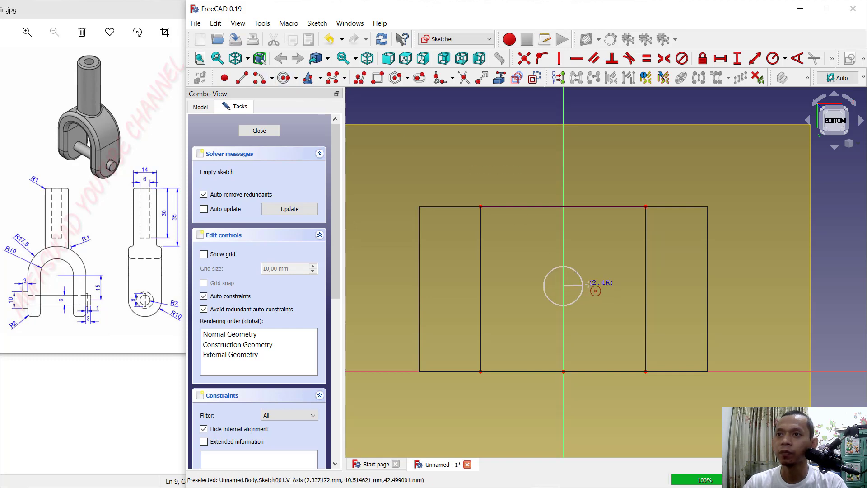
left_click(619, 286)
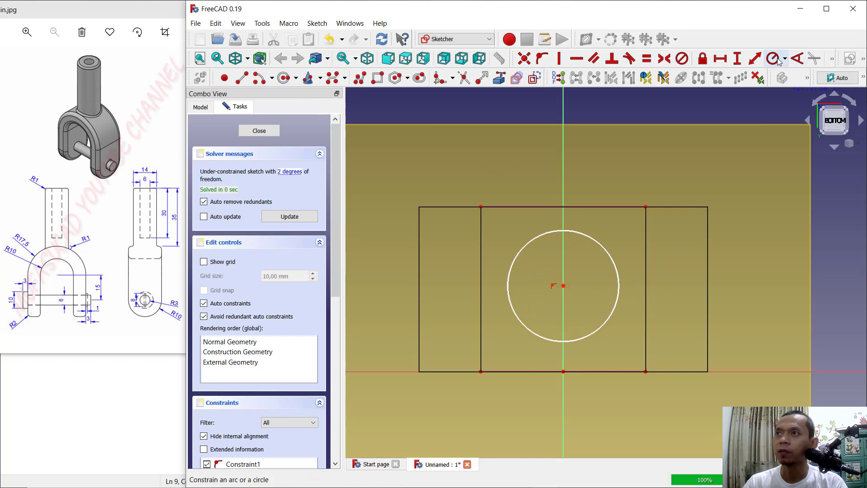
Constrain the circle to radius 7 mm, centred 10 mm from the corner, and close the sketch
left_click(773, 59)
left_click(600, 244)
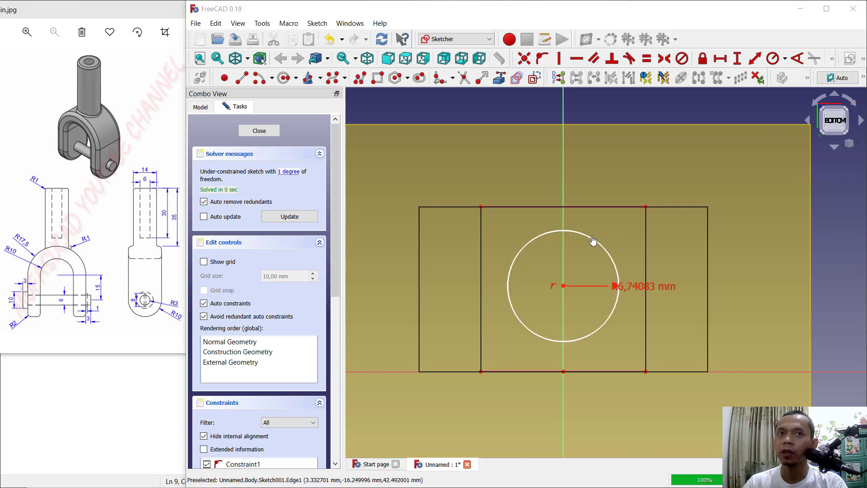
type("7")
key("Return")
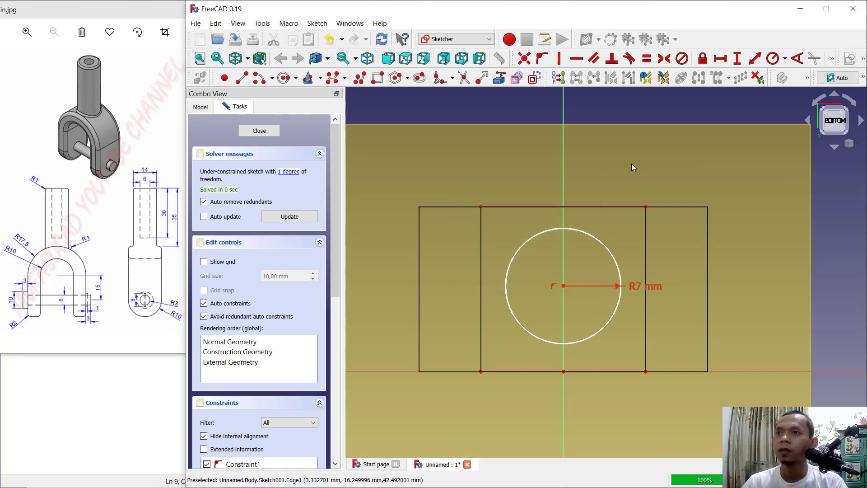
left_click(738, 59)
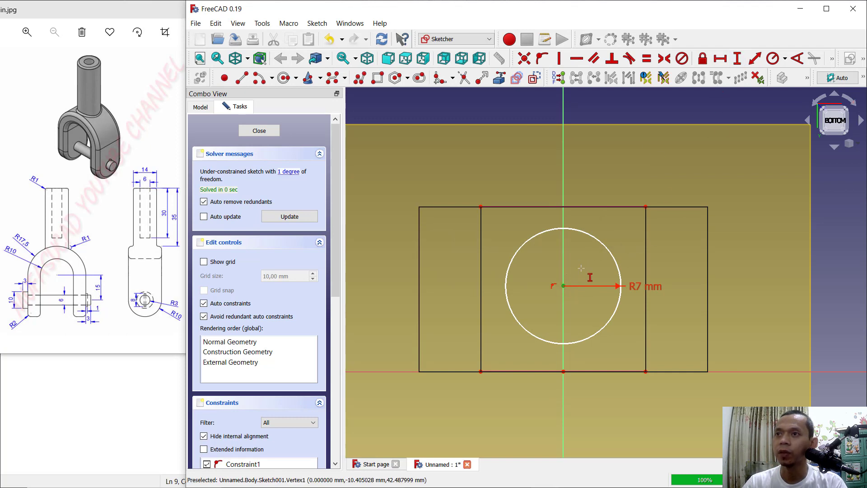
left_click(564, 285)
left_click(646, 207)
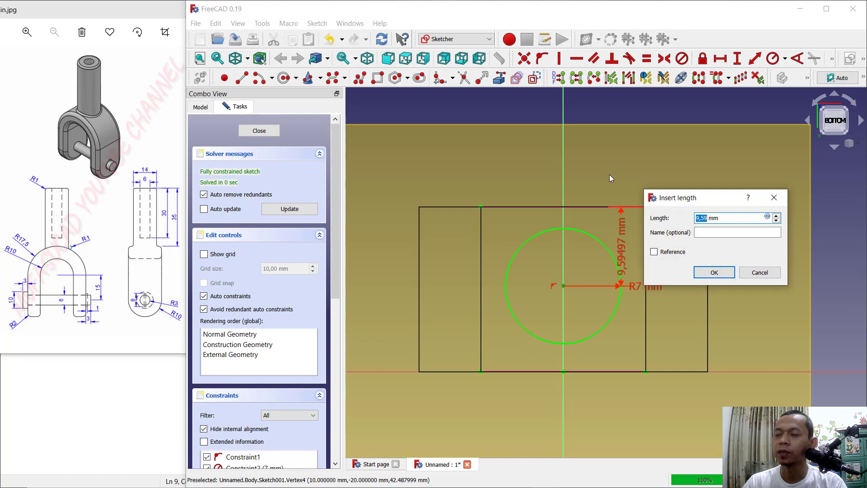
key("Return")
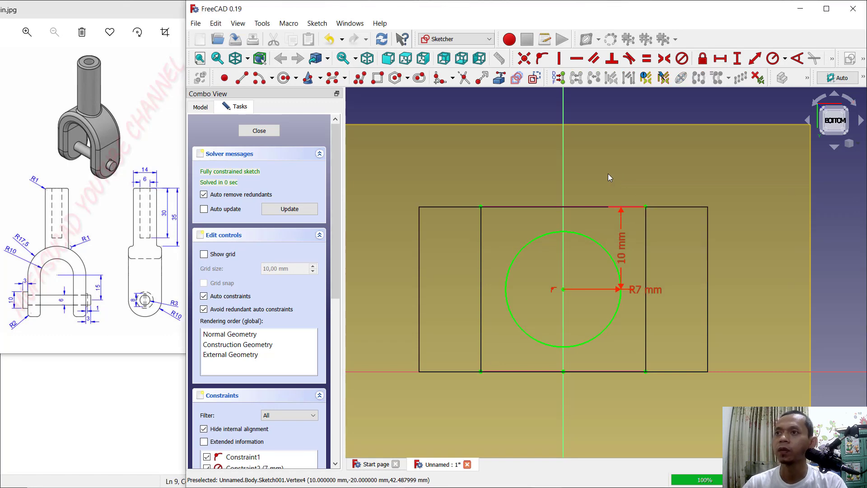
left_click(256, 130)
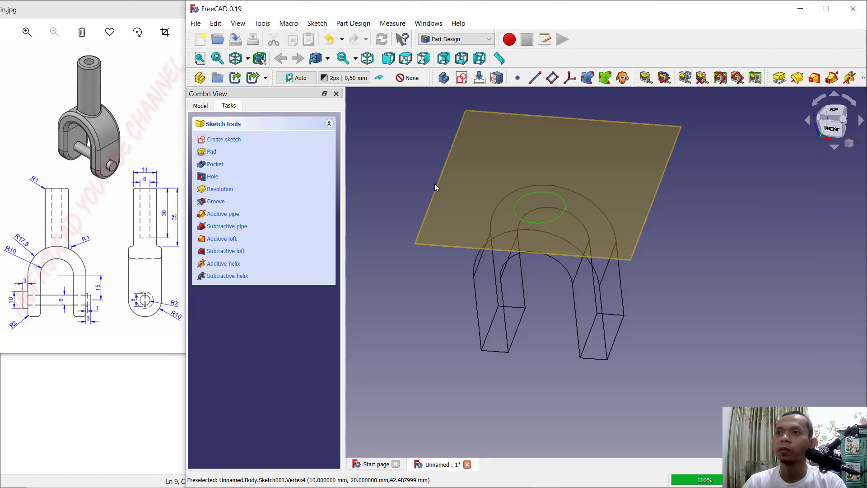
Pad the circle in two directions with a 35 mm second length, shown with flat lines
mouse_move(603, 205)
middle_mouse_down()
mouse_move(652, 225)
mouse_move(683, 146)
mouse_move(687, 175)
middle_mouse_up()
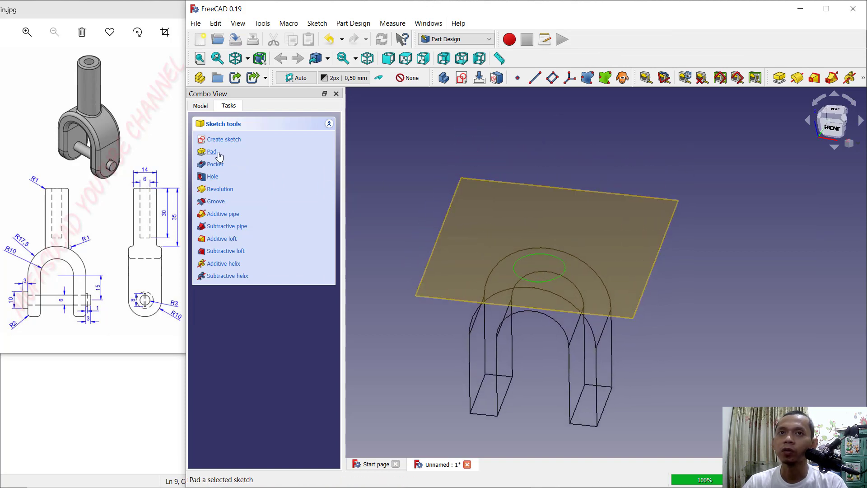
left_click(212, 153)
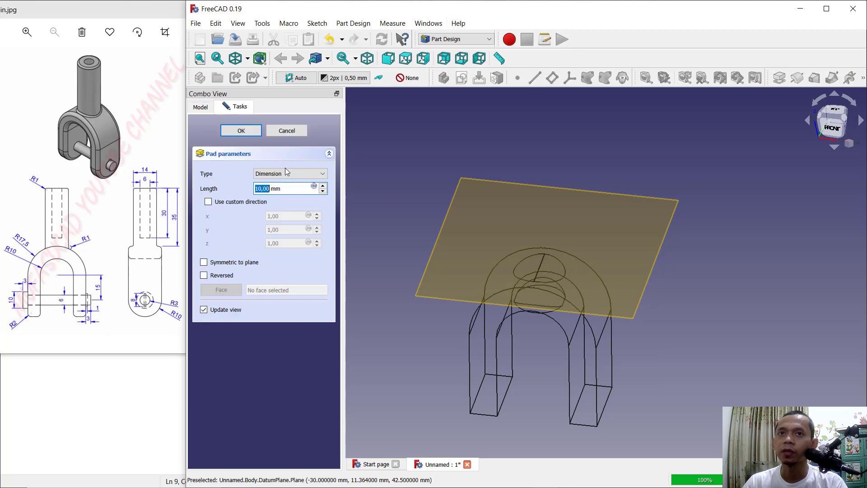
left_click(275, 175)
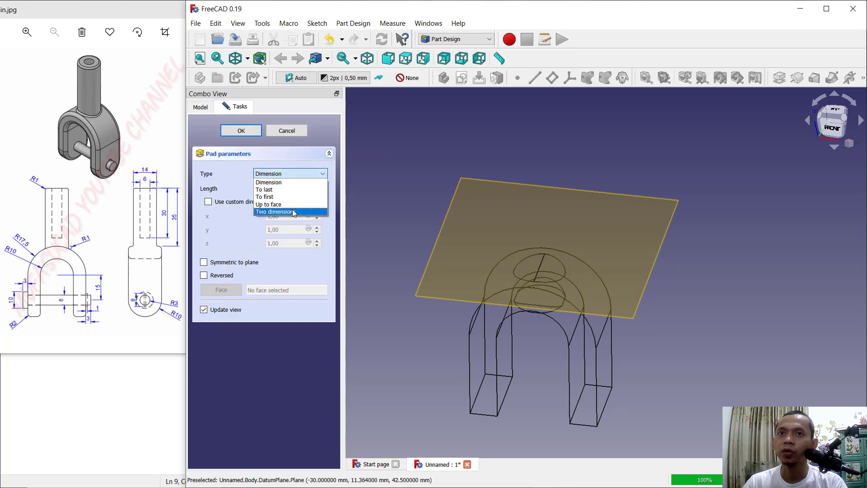
left_click(291, 213)
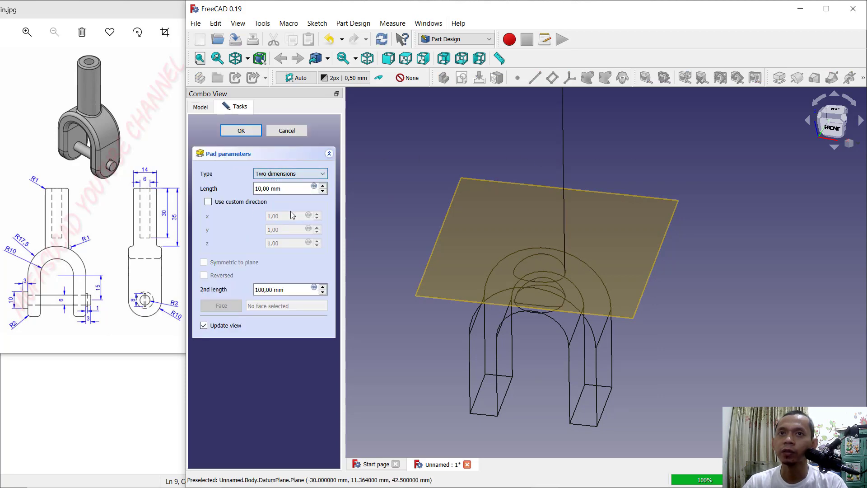
left_click(238, 23)
mouse_move(350, 116)
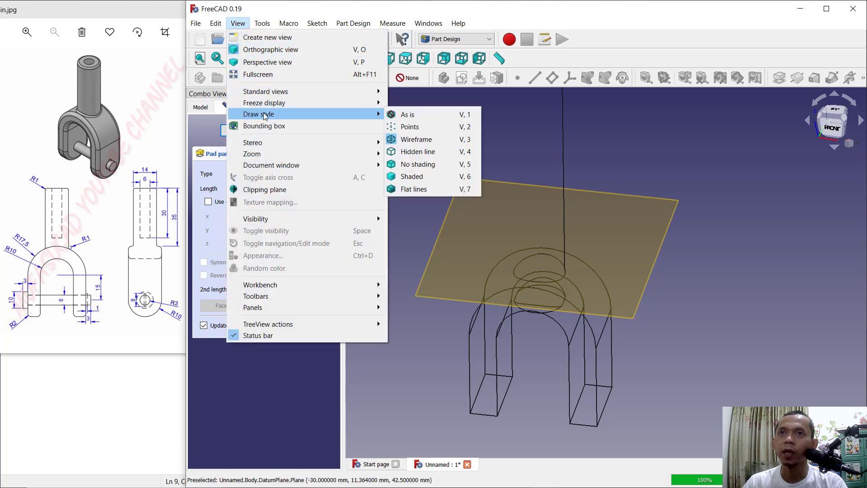
left_click(413, 189)
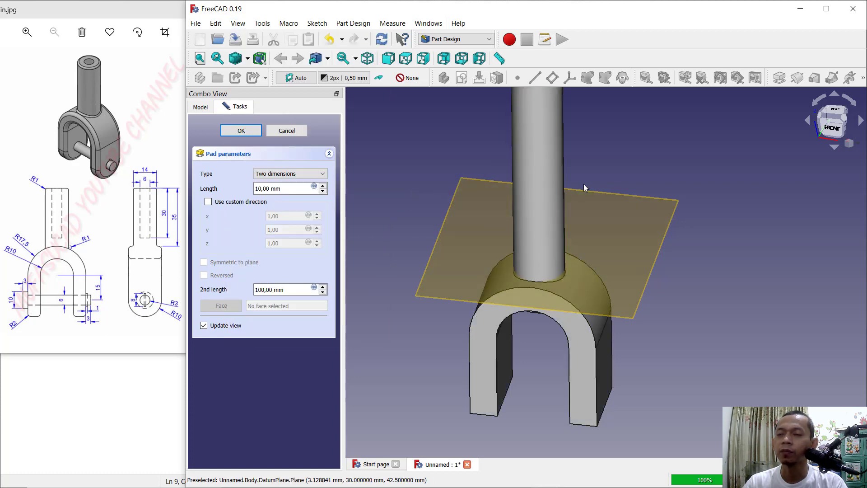
middle_click_drag(741, 205, 682, 281)
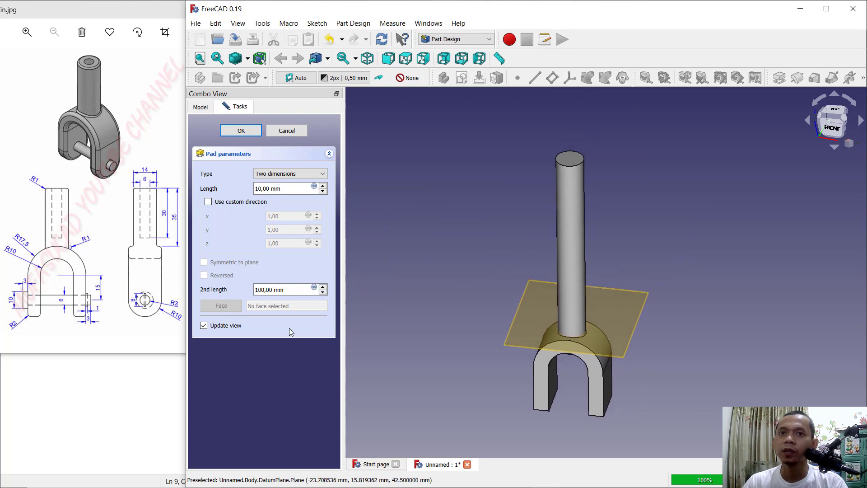
left_click_drag(289, 289, 253, 289)
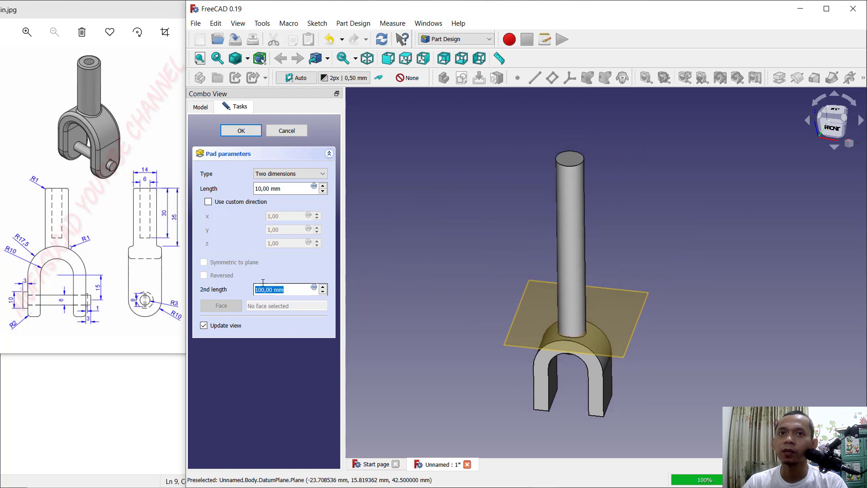
type("35")
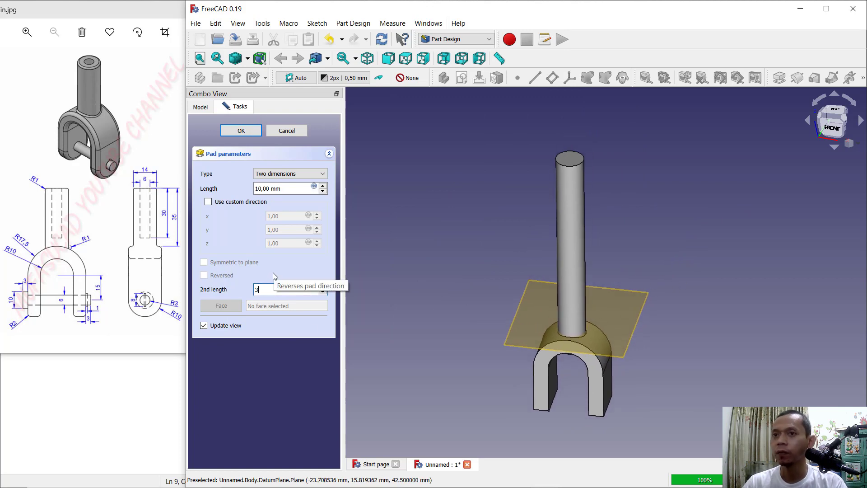
key("Return")
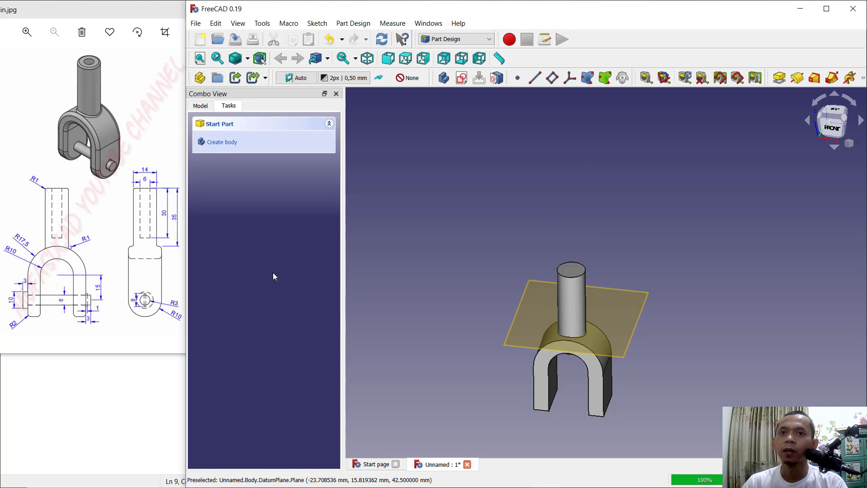
Edit the pad to set its first length to 5 mm
left_click(201, 106)
right_click(247, 199)
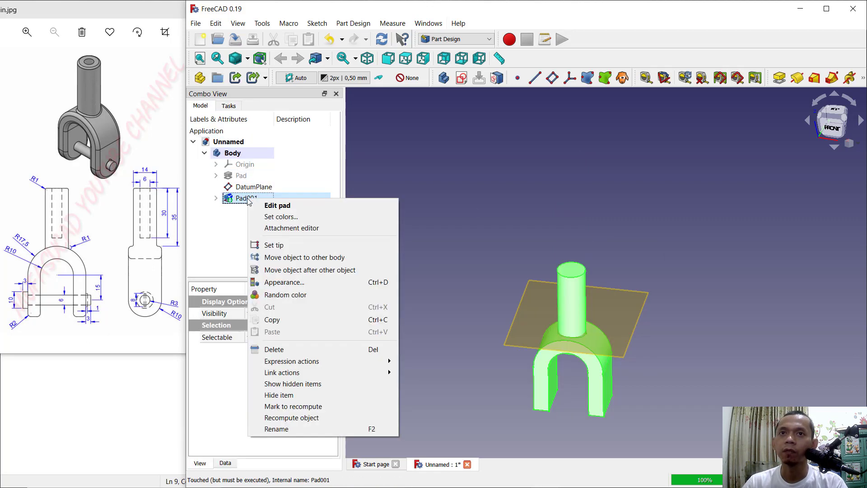
left_click(277, 206)
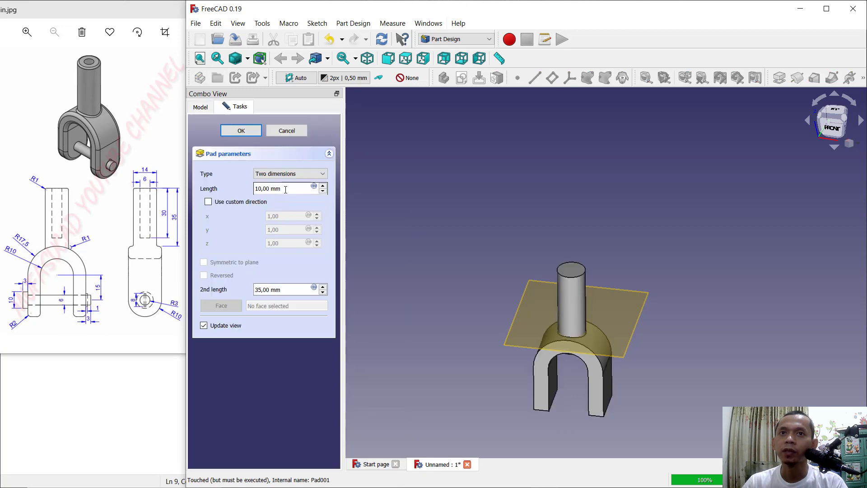
type("5")
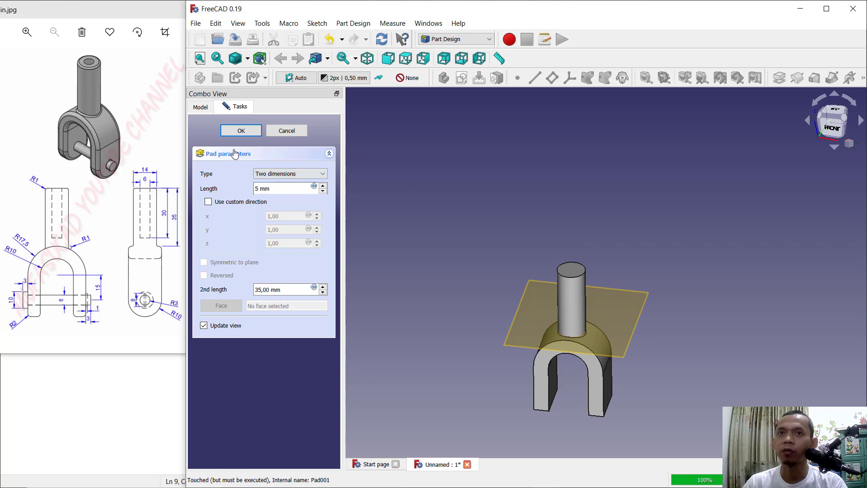
left_click(241, 131)
middle_click_drag(576, 273, 542, 241)
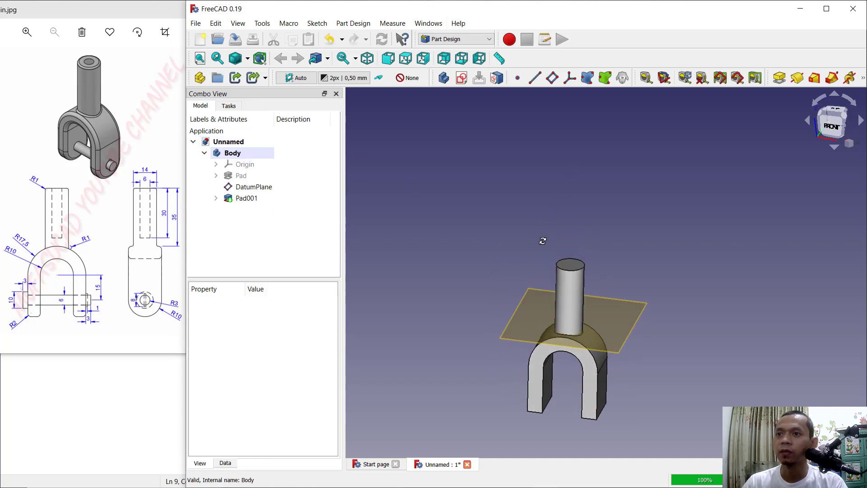
Hide the datum plane and start a sketch on the shaft's top face
left_click(628, 304)
right_click(620, 304)
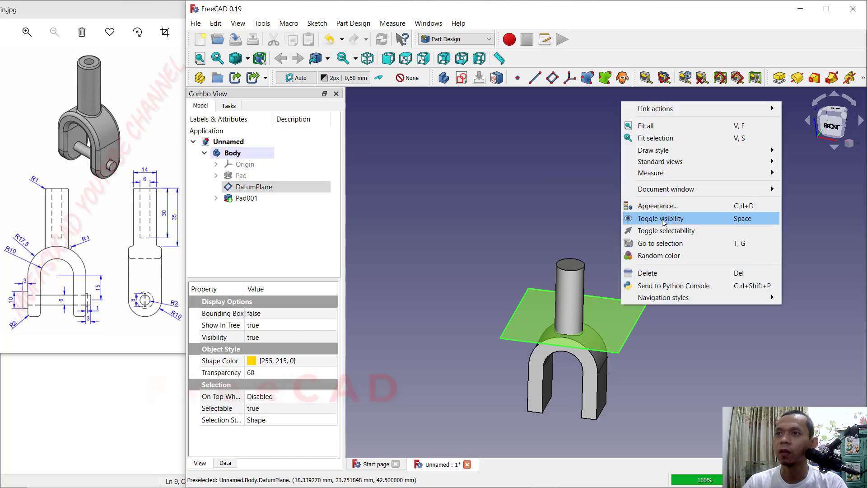
left_click(651, 219)
scroll(624, 239, "up", 4)
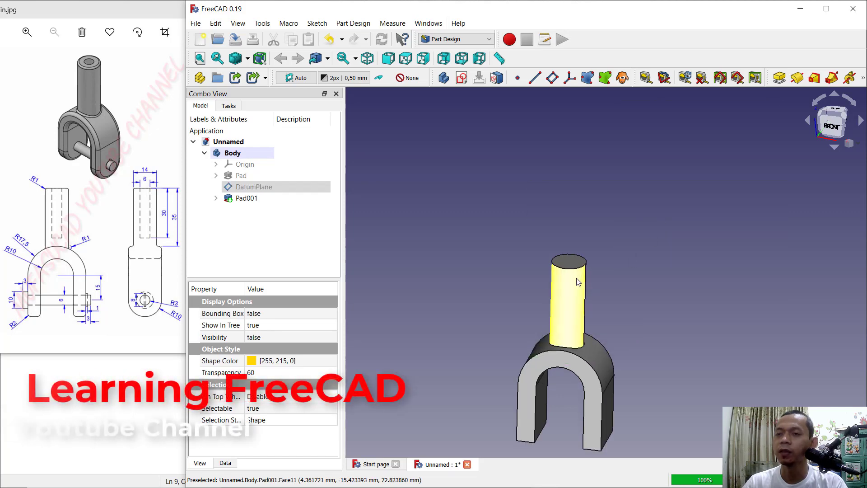
left_click(568, 256)
left_click(229, 105)
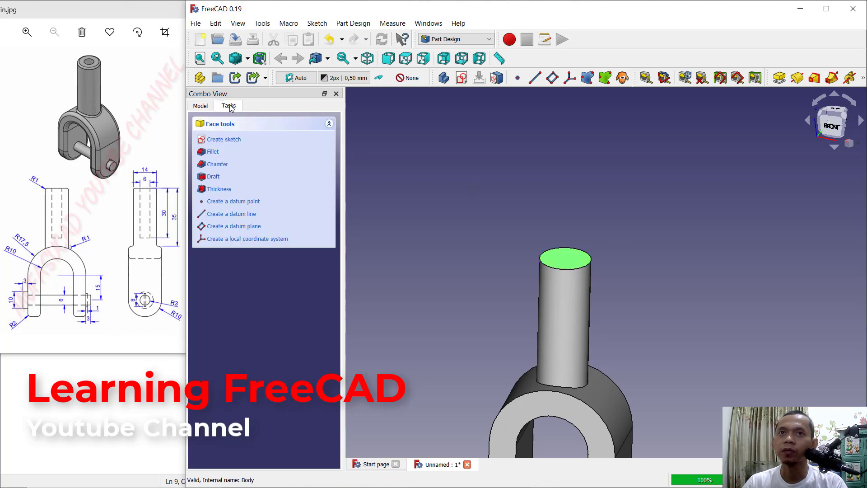
left_click(224, 140)
Draw a 3 mm radius circle centred on the shaft's edge and close the sketch
scroll(555, 258, "up", 5)
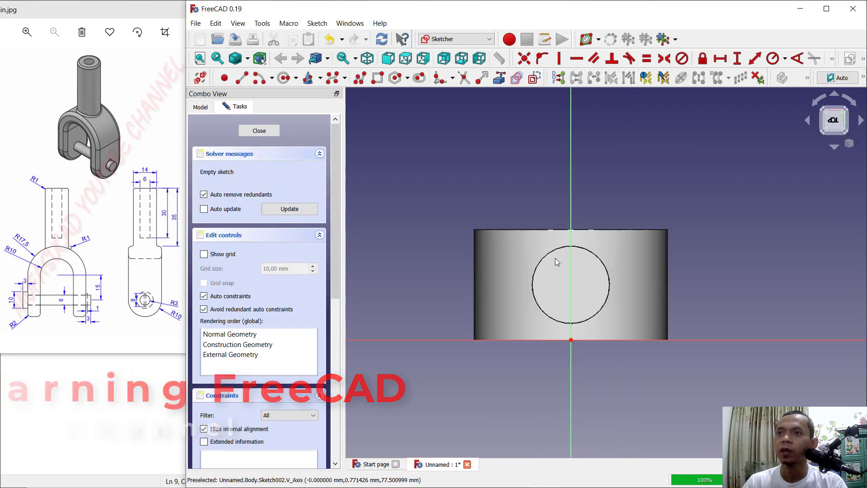
left_click(499, 77)
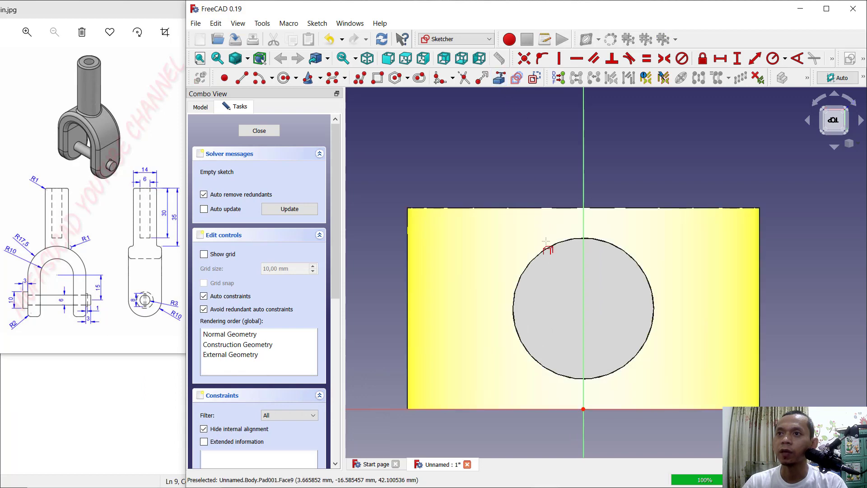
left_click(548, 248)
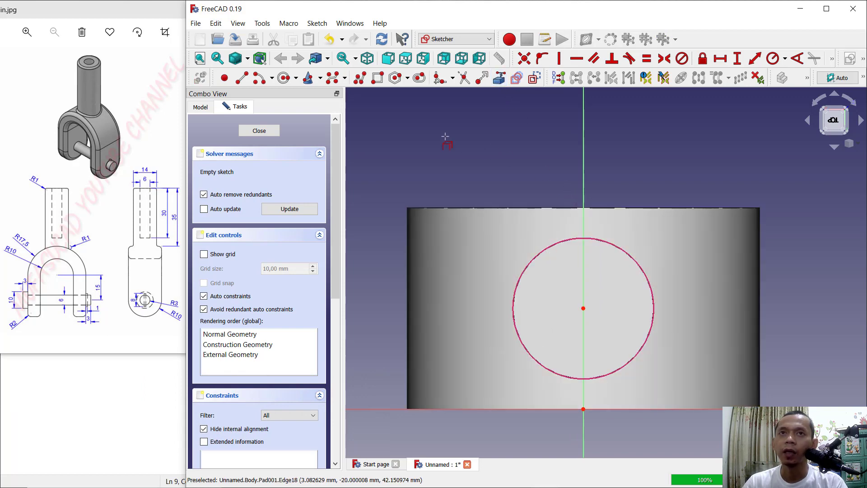
left_click(284, 78)
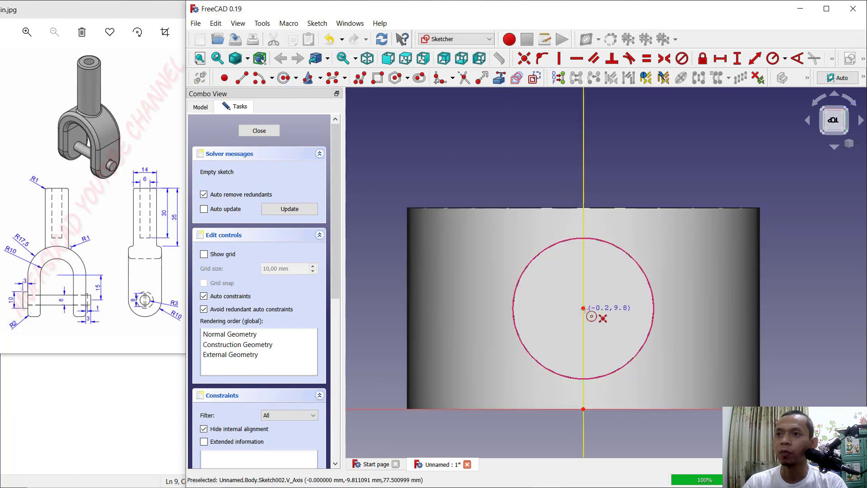
left_click(583, 308)
left_click(611, 281)
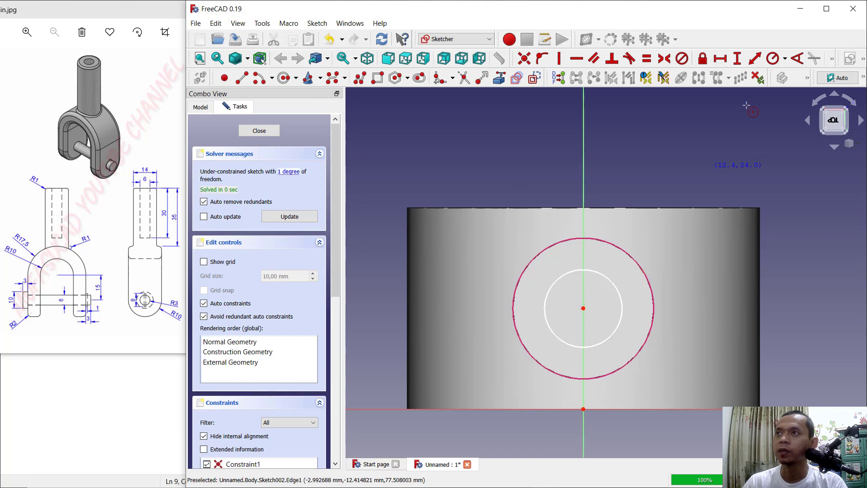
left_click(780, 55)
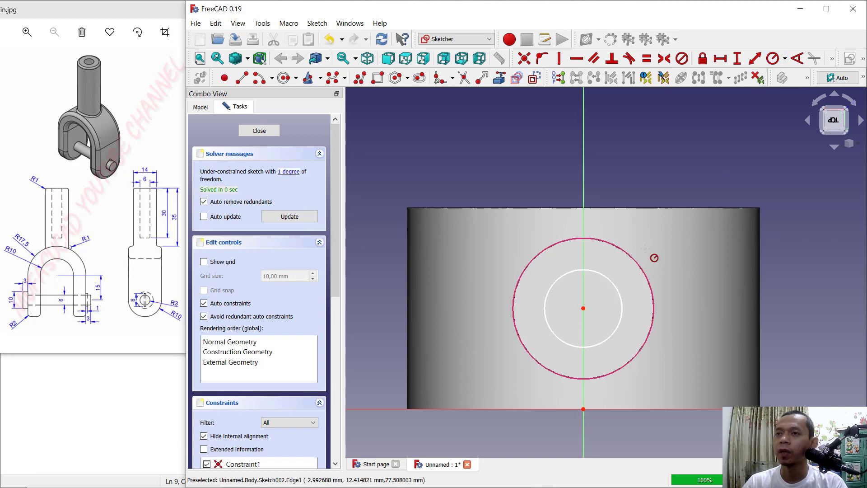
left_click(603, 276)
type("3")
key("Return")
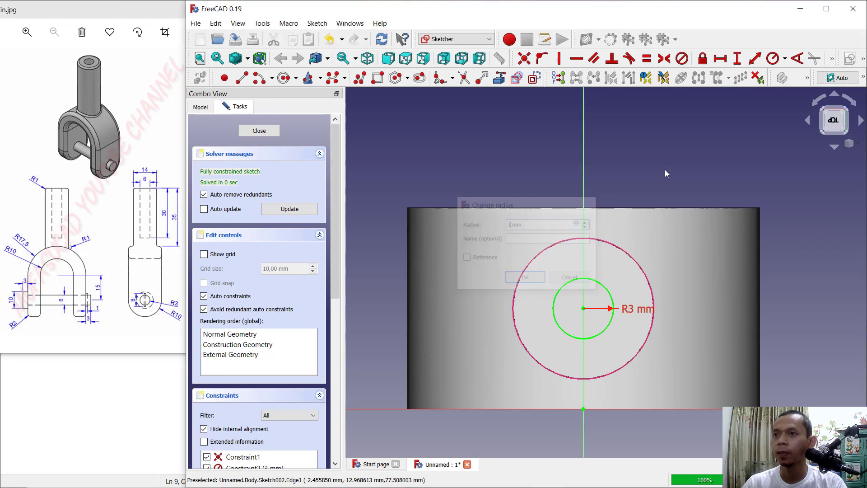
left_click(271, 134)
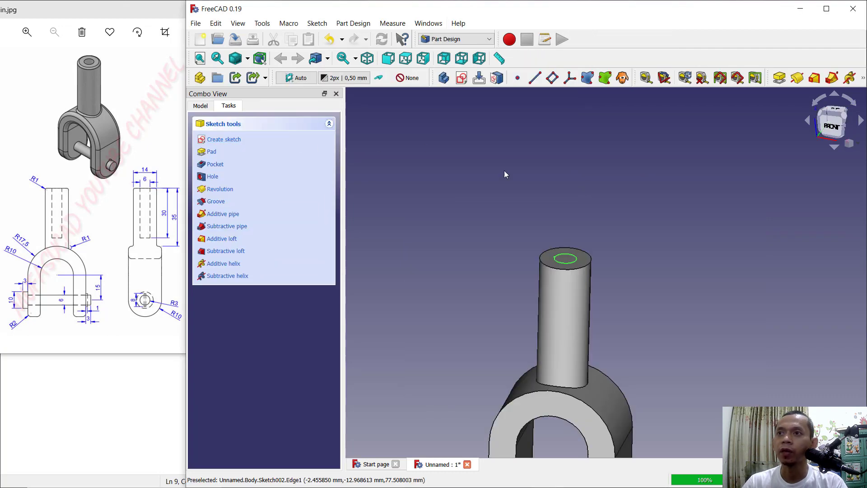
Pocket the 3 mm circle 30 mm deep into the shaft
left_click(863, 79)
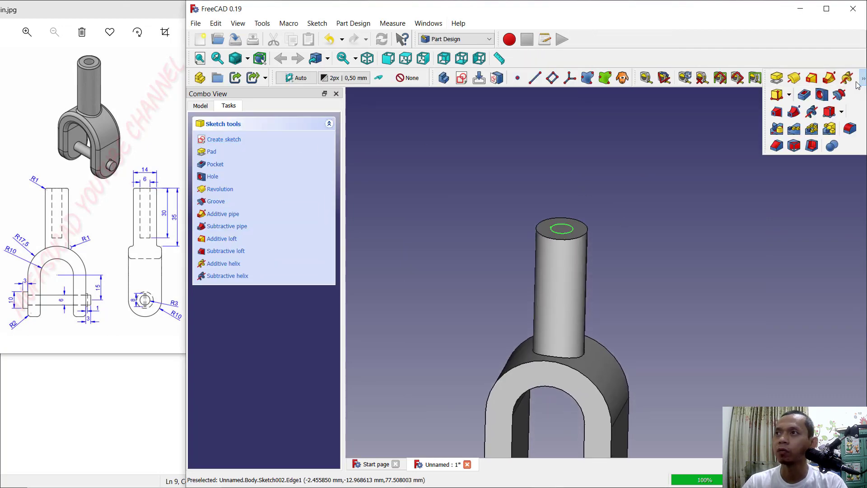
left_click(803, 96)
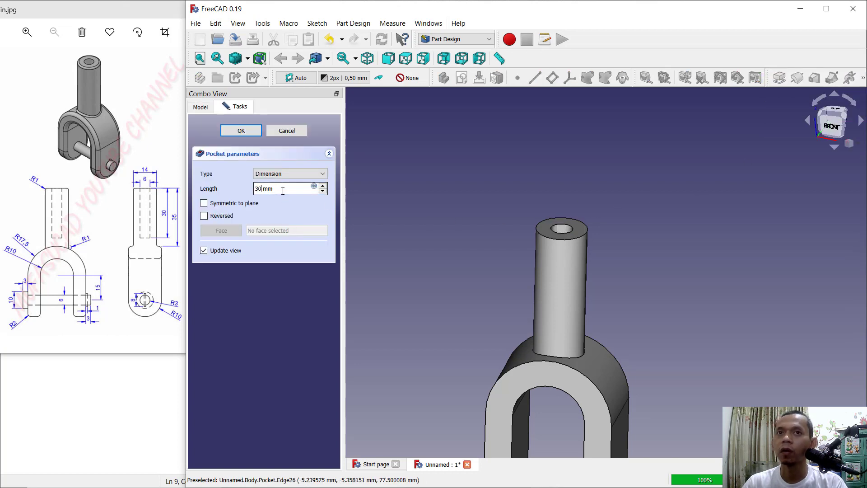
left_click(256, 132)
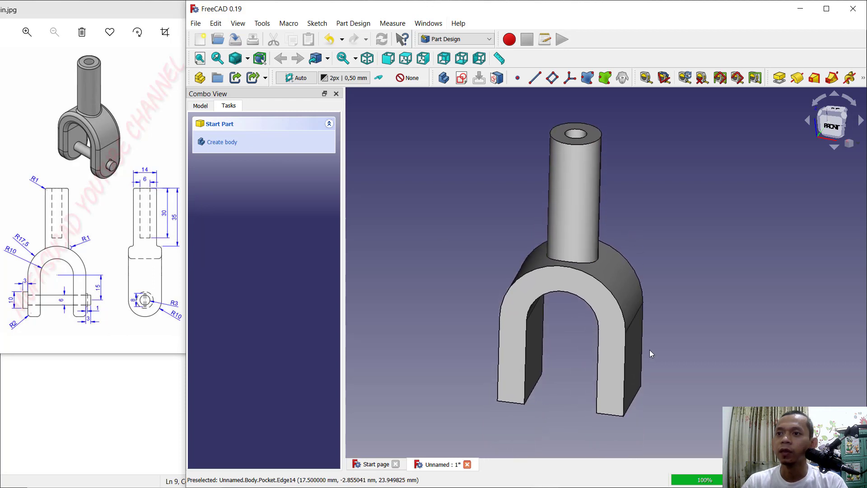
Round the bottom edges of both clevis legs (Edge20, Edge16) with a 10 mm fillet
left_click(614, 414)
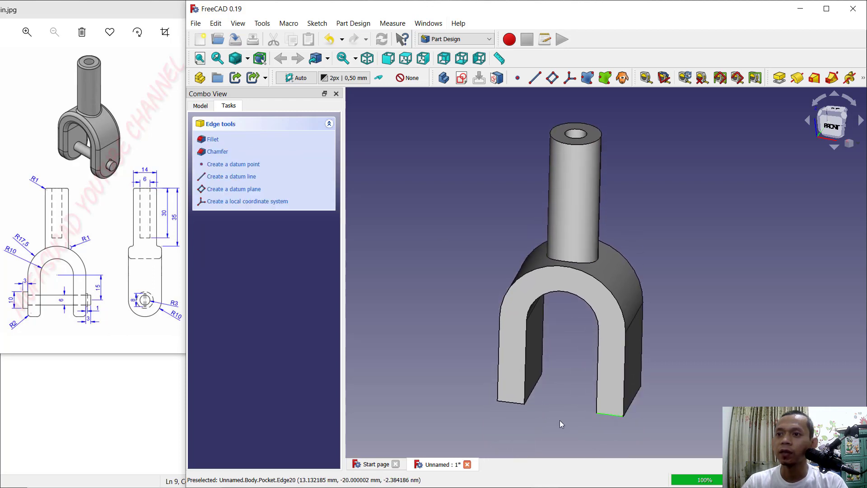
left_click(510, 402, "ctrl")
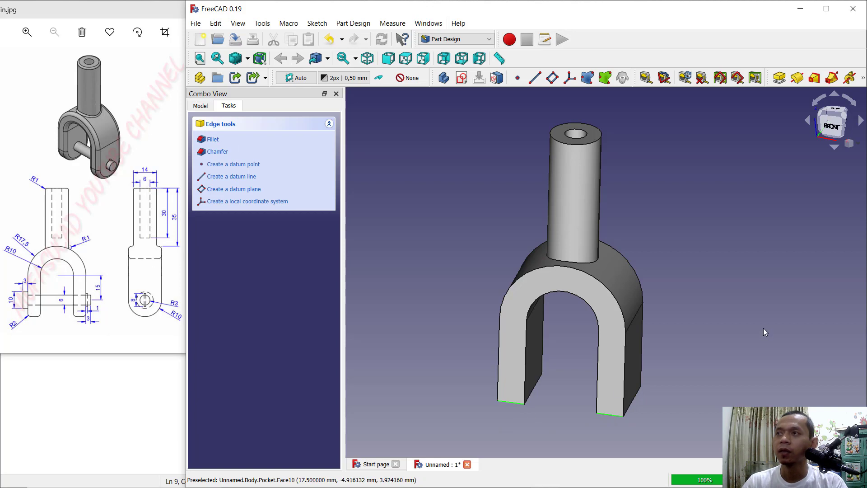
left_click(863, 80)
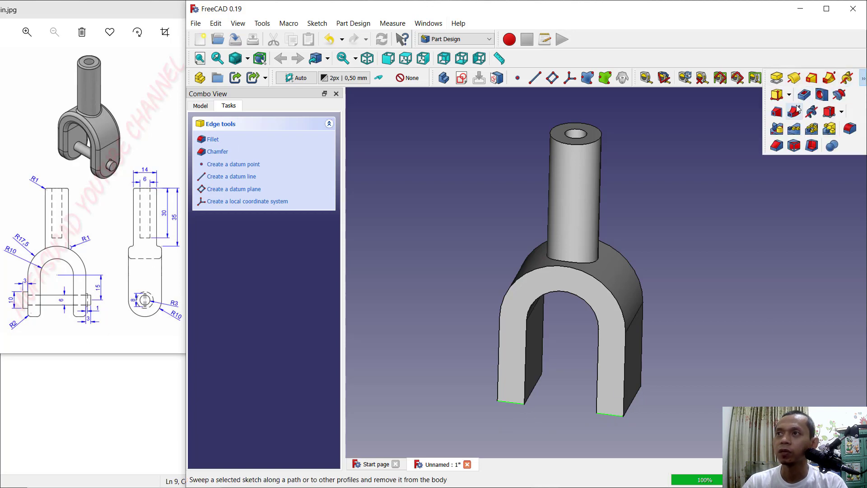
left_click(851, 129)
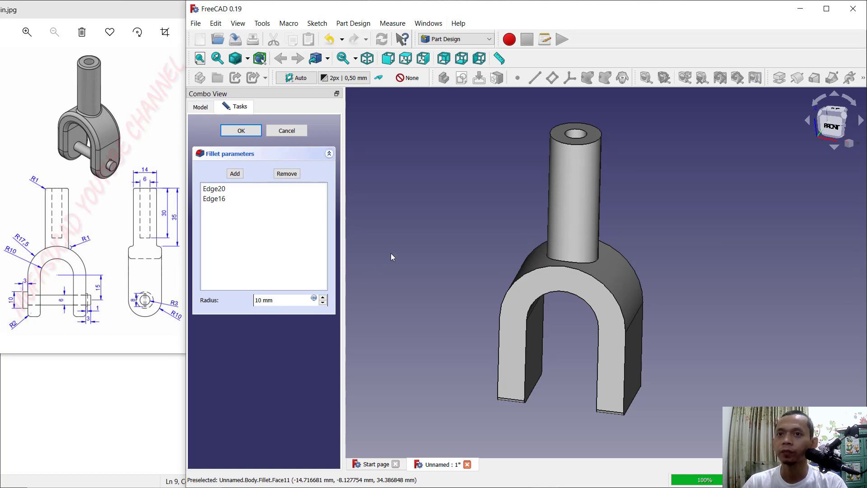
middle_click_drag(568, 352, 497, 317)
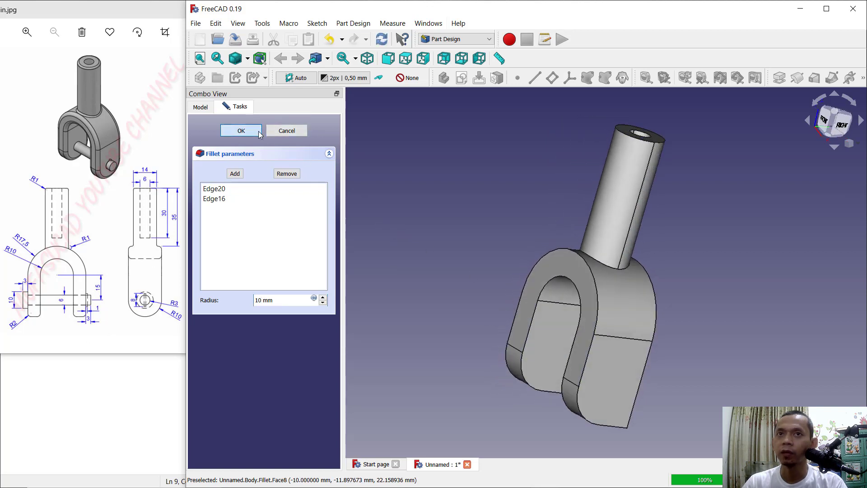
left_click(258, 131)
middle_click_drag(452, 272, 597, 356)
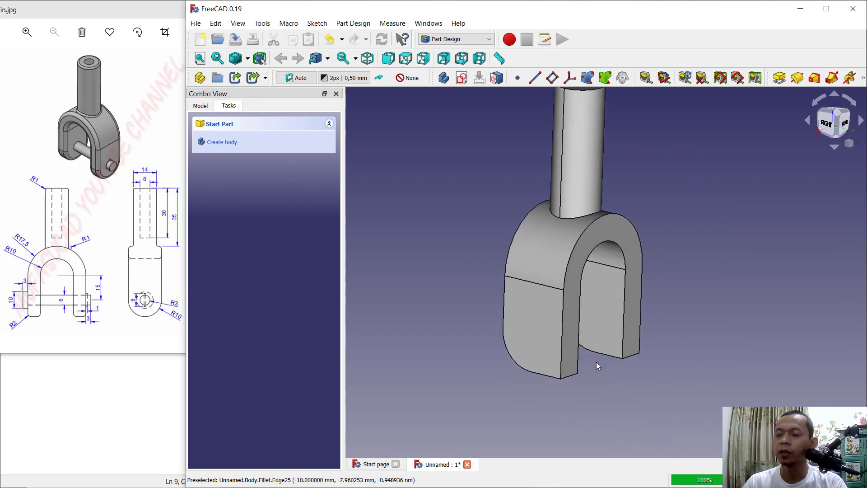
Fillet the bottom edges of the left and right prong tips with a 10 mm radius
left_click(570, 376)
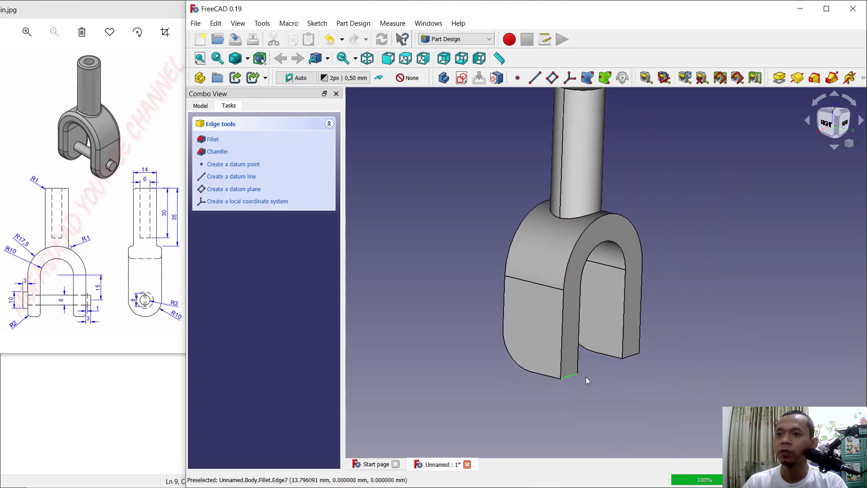
left_click(634, 357, "ctrl")
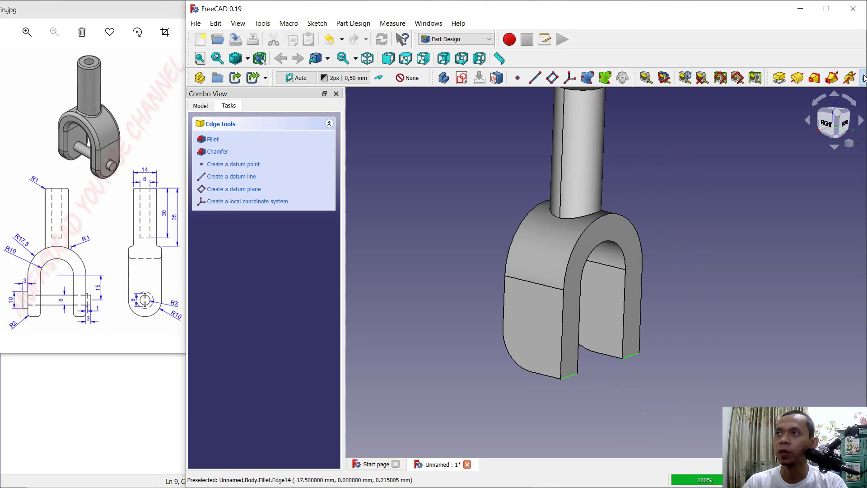
left_click(864, 77)
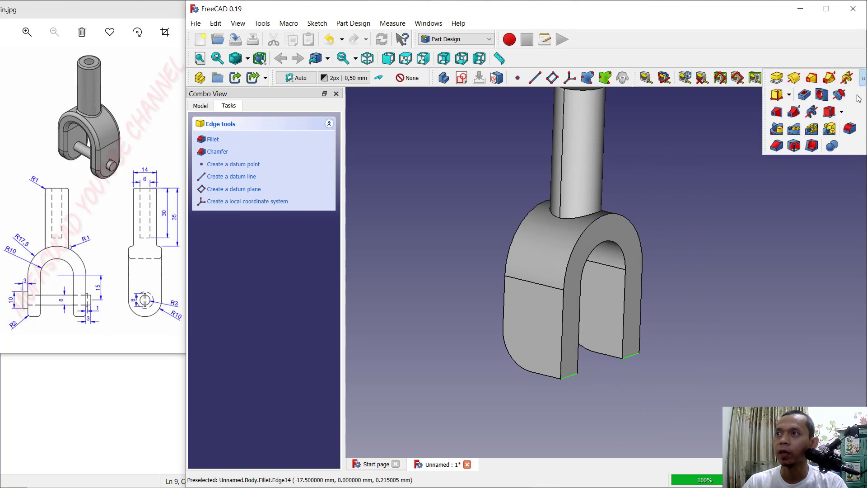
left_click(850, 127)
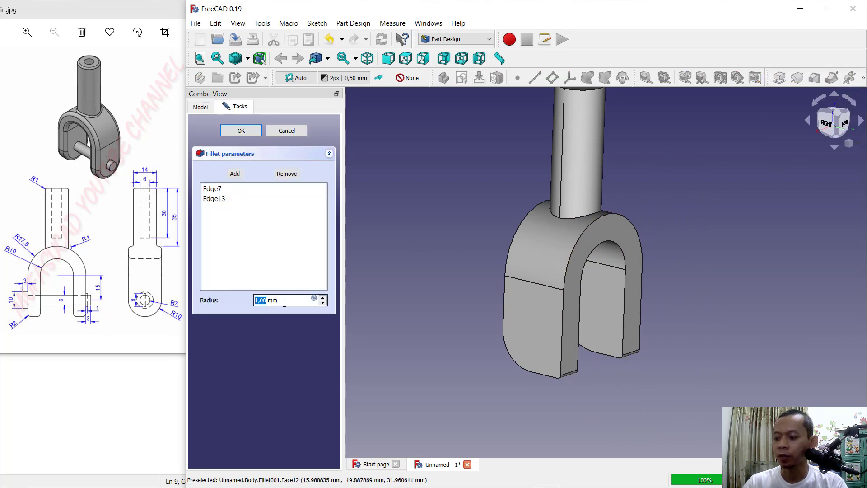
type("10")
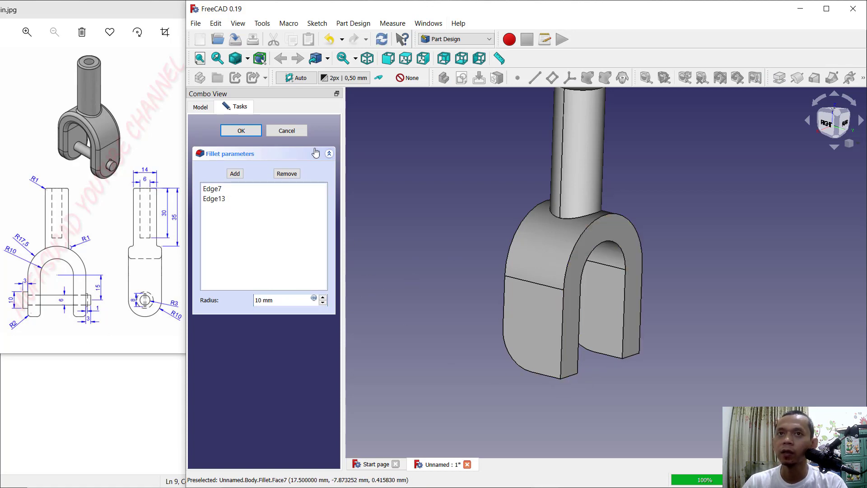
left_click(299, 132)
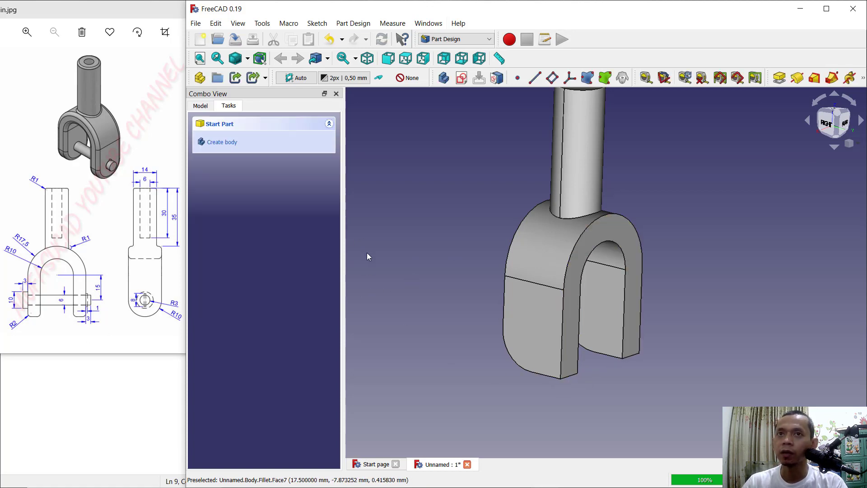
left_click(541, 339)
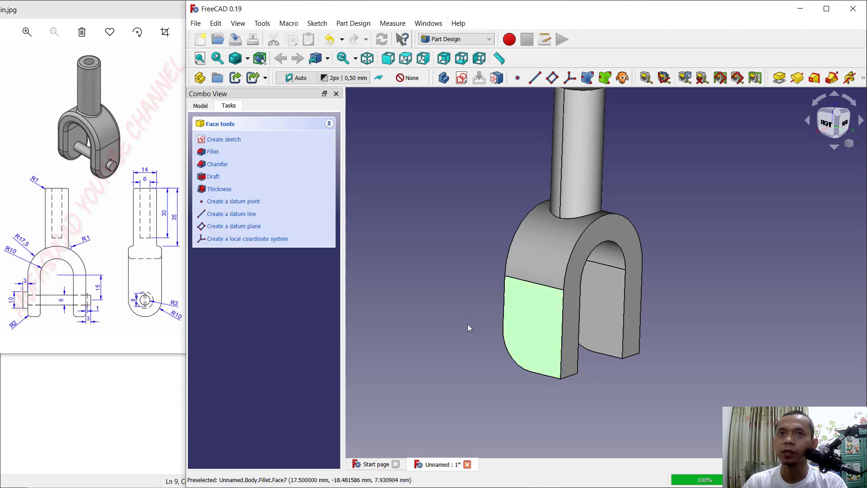
Start a sketch on the prong face and reference its side and bottom edges as external geometry
left_click(231, 140)
scroll(506, 265, "up", 2)
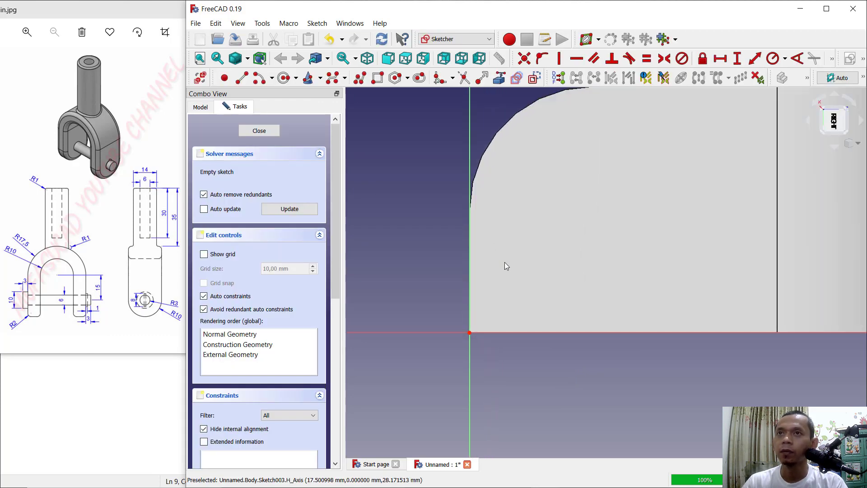
left_click(499, 78)
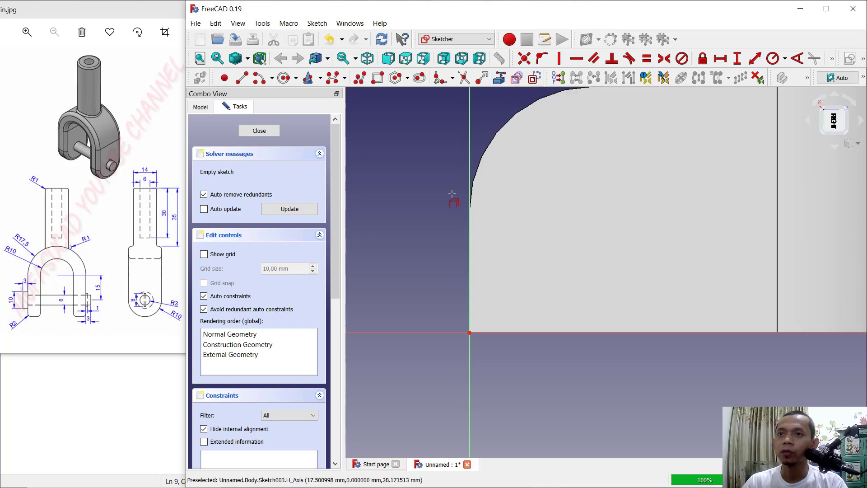
left_click(469, 250)
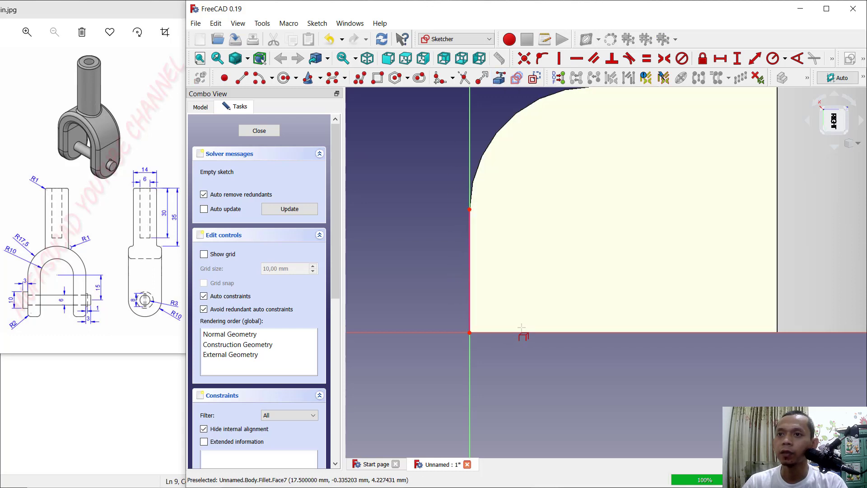
left_click(521, 333)
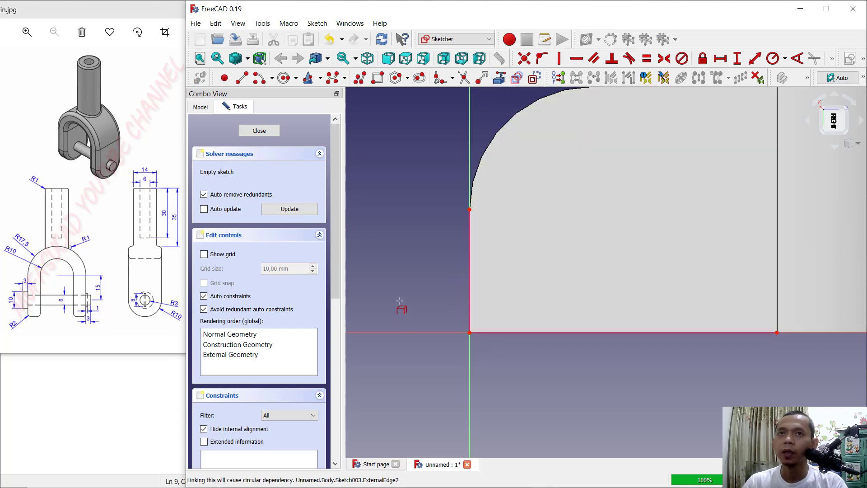
Draw a 3-point arc joining the prong's side edge to its bottom edge
left_click(270, 79)
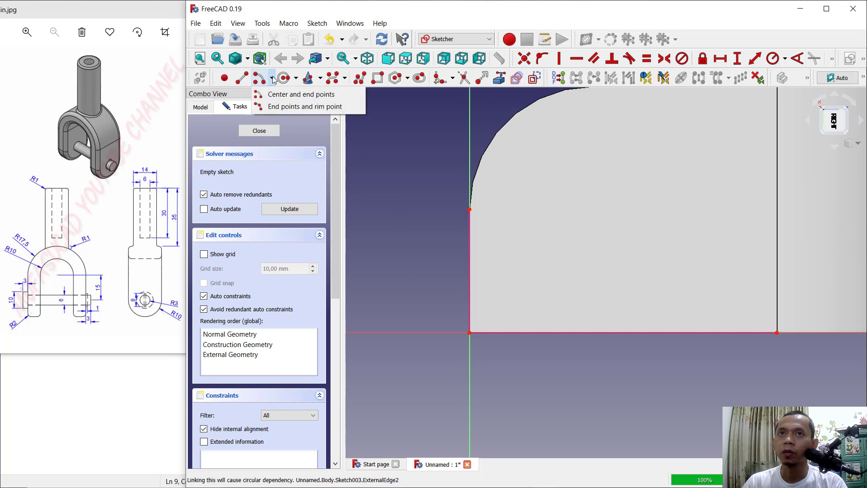
left_click(279, 107)
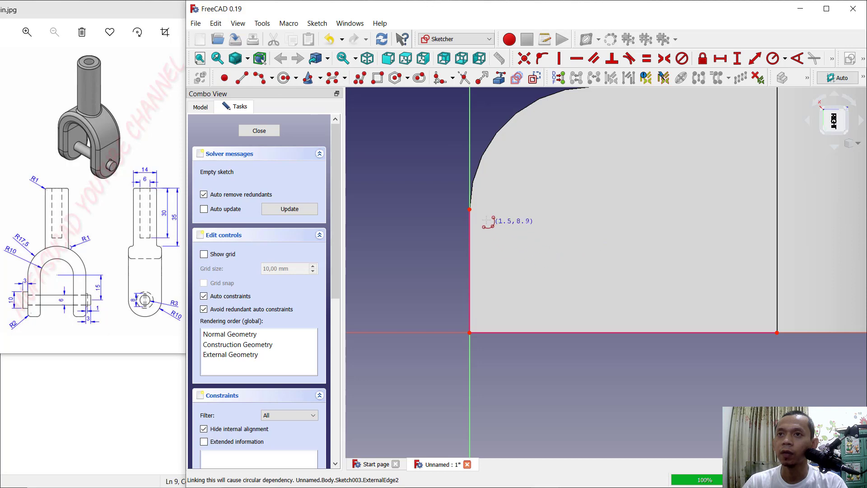
left_click(470, 209)
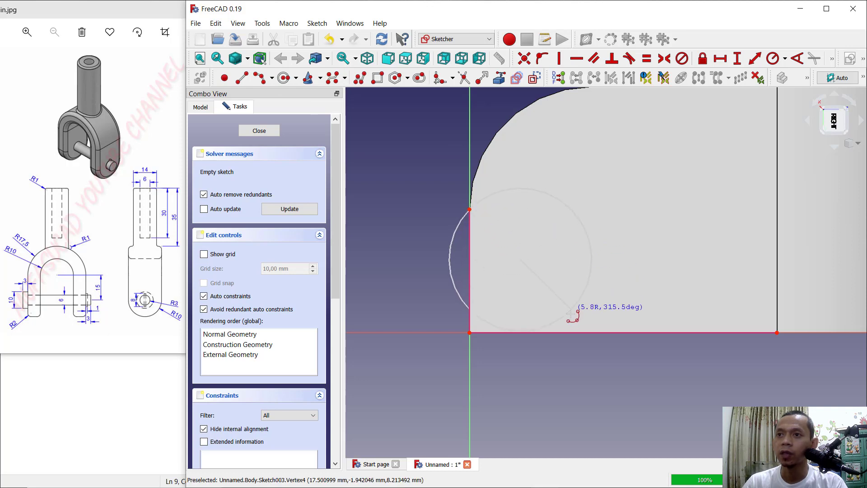
left_click(569, 333)
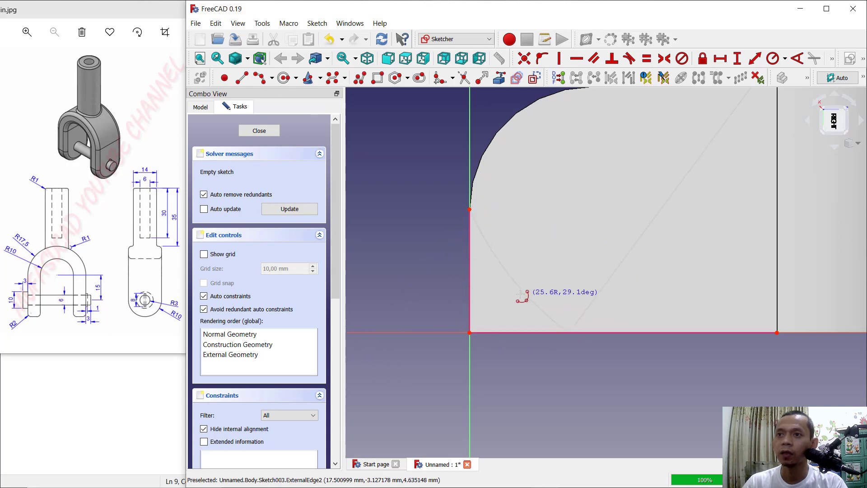
left_click(510, 290)
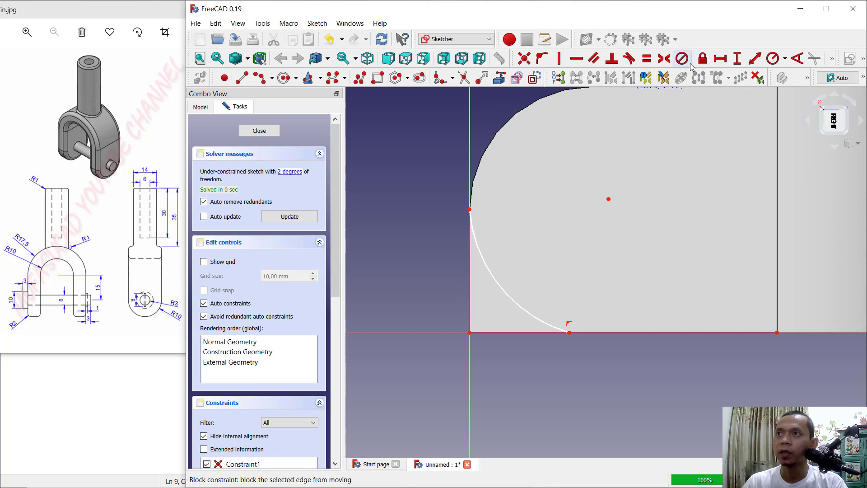
Constrain the arc's lower end 10 mm horizontally from the origin and its radius to 10 mm
left_click(720, 58)
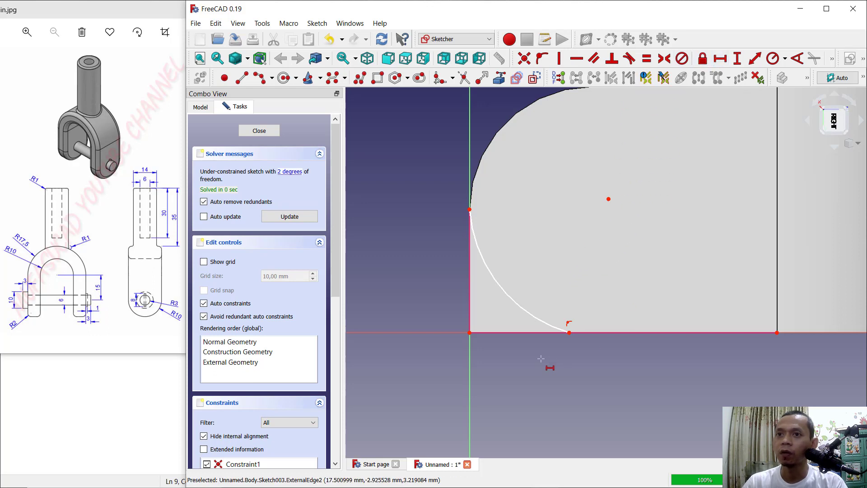
left_click(470, 333)
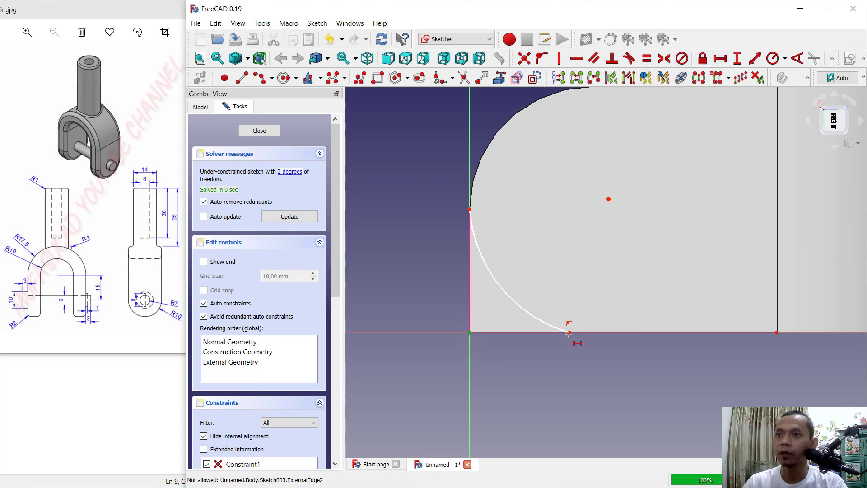
left_click(569, 333)
type("10")
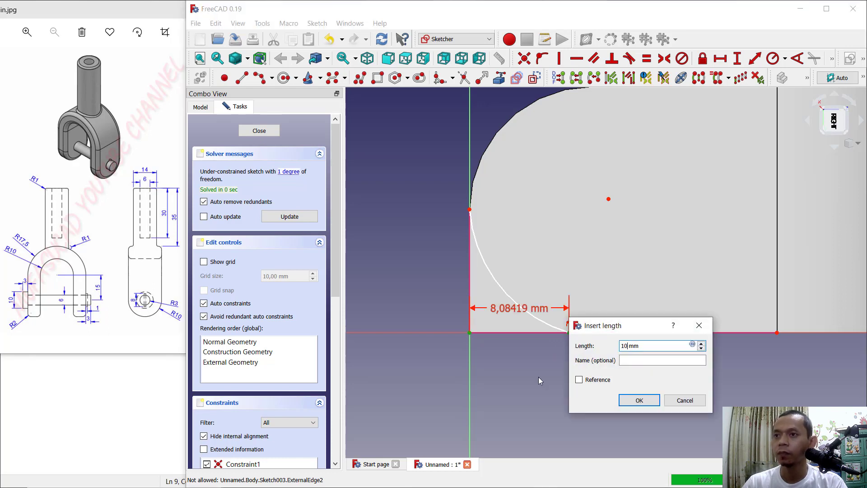
key("Return")
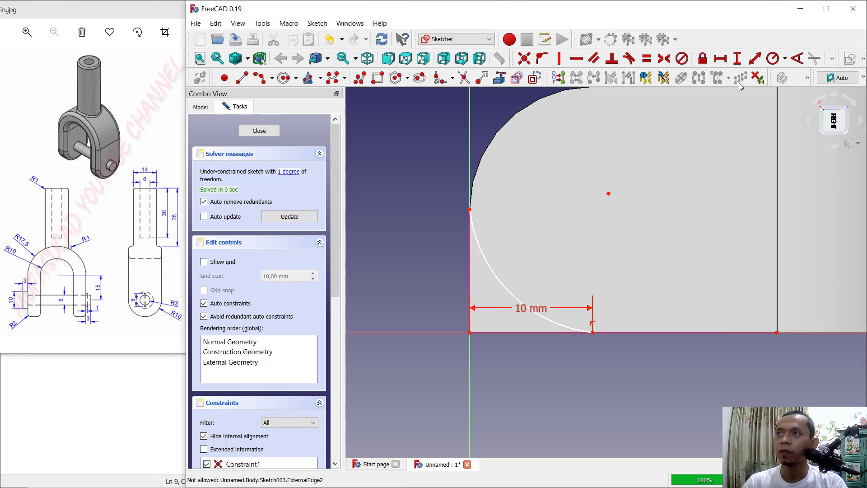
left_click(756, 58)
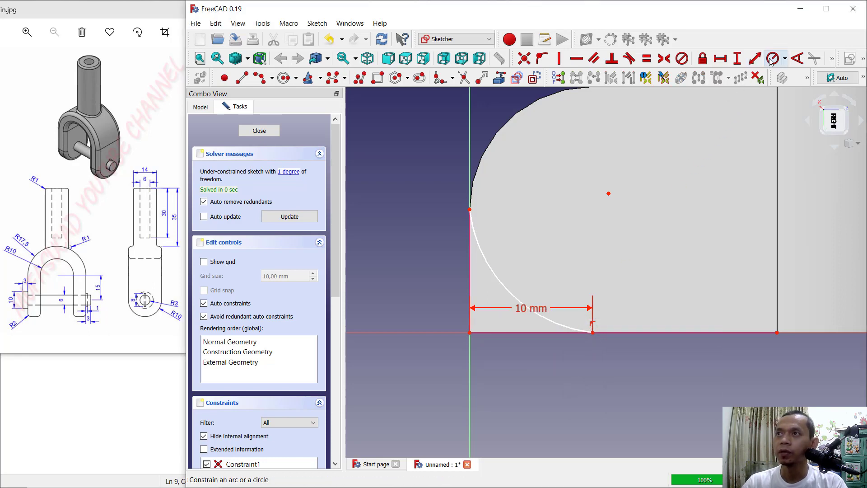
left_click(504, 286)
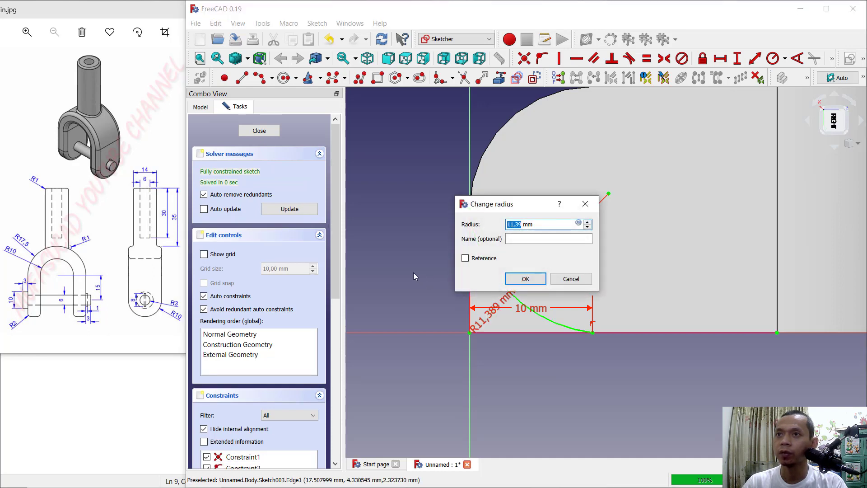
type("10")
key("Return")
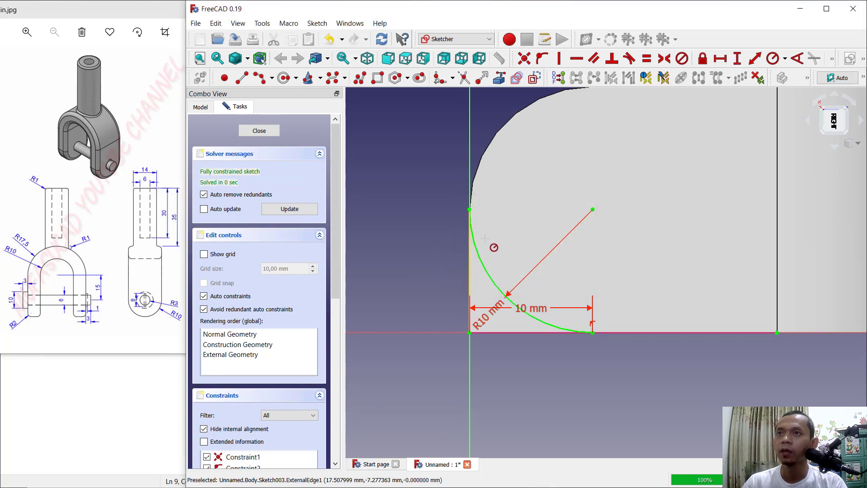
Close the profile with two lines from the arc ends to the origin, then exit the sketch
left_click(242, 78)
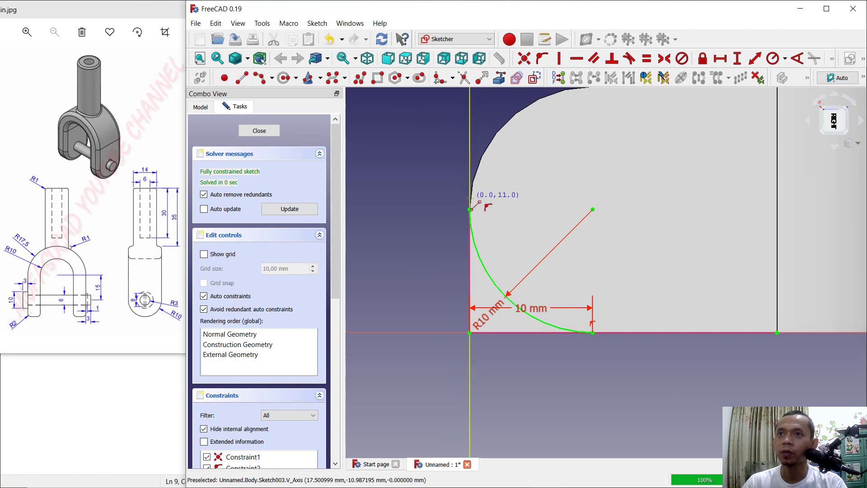
left_click(470, 210)
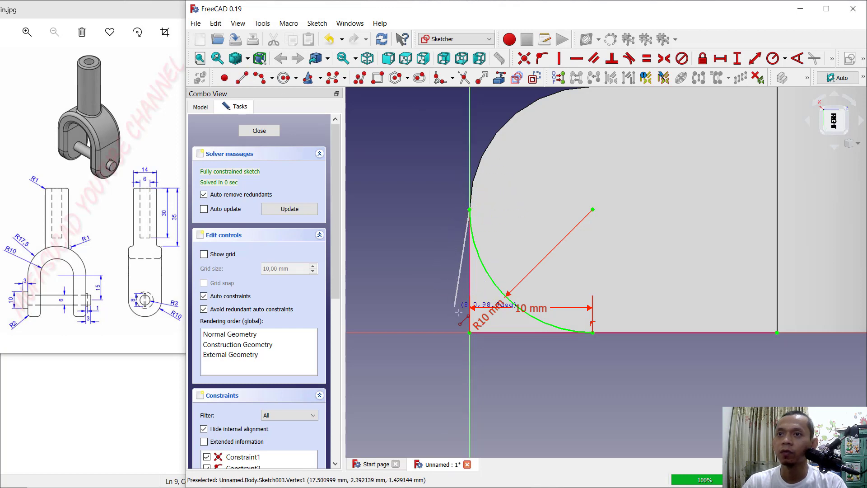
left_click(470, 333)
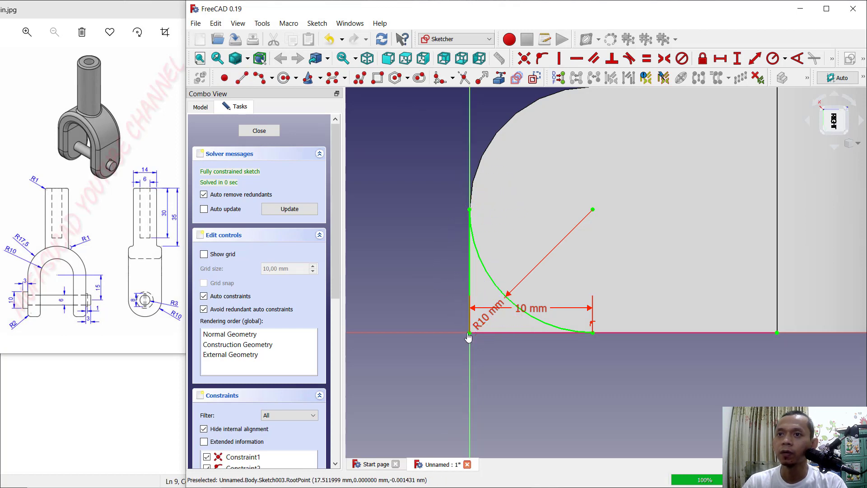
left_click(592, 333)
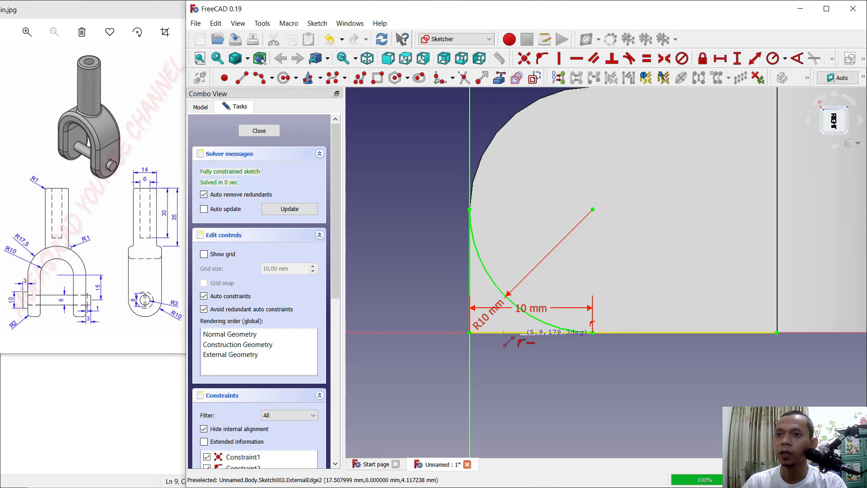
left_click(470, 333)
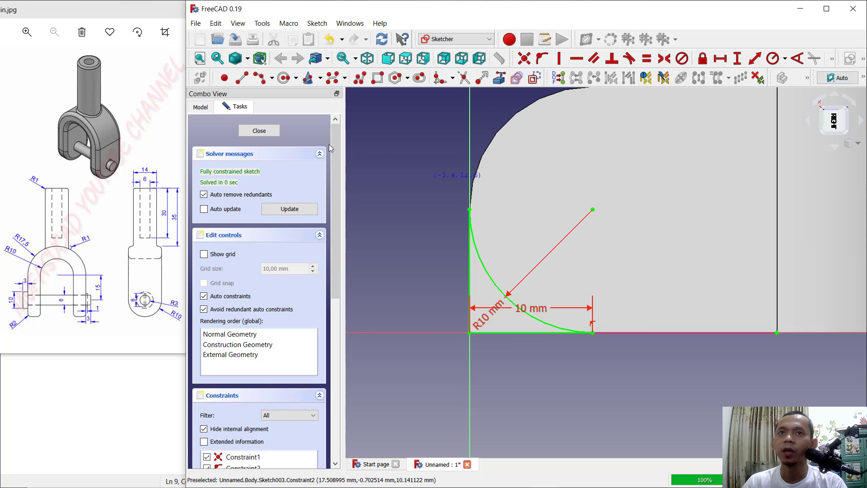
left_click(259, 130)
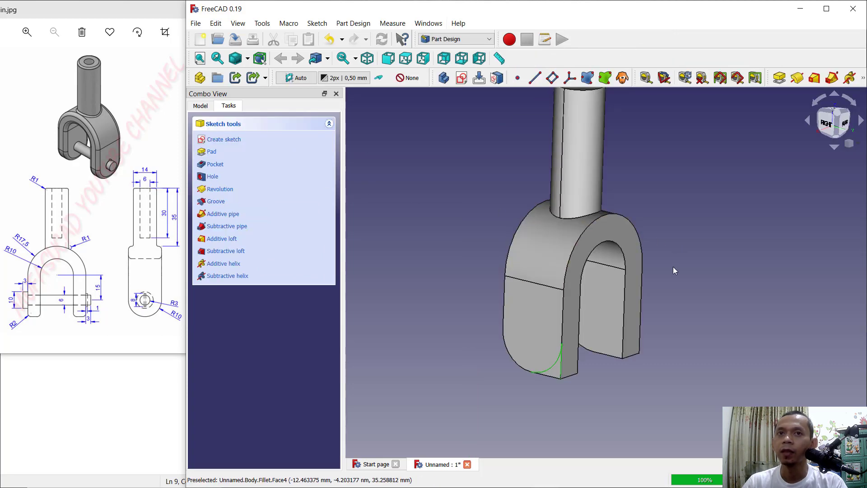
Pocket the corner profile 100 mm deep and check the rounded prong tips
left_click(215, 165)
type("100")
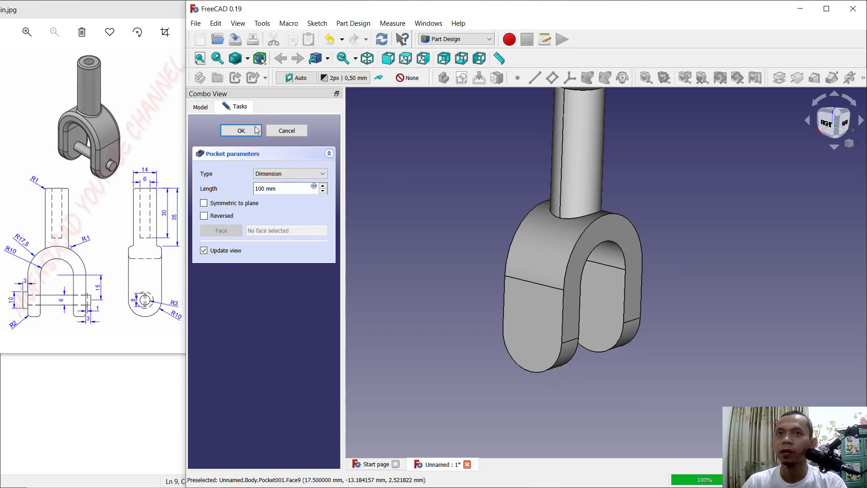
left_click(240, 130)
middle_click_drag(711, 216, 458, 298)
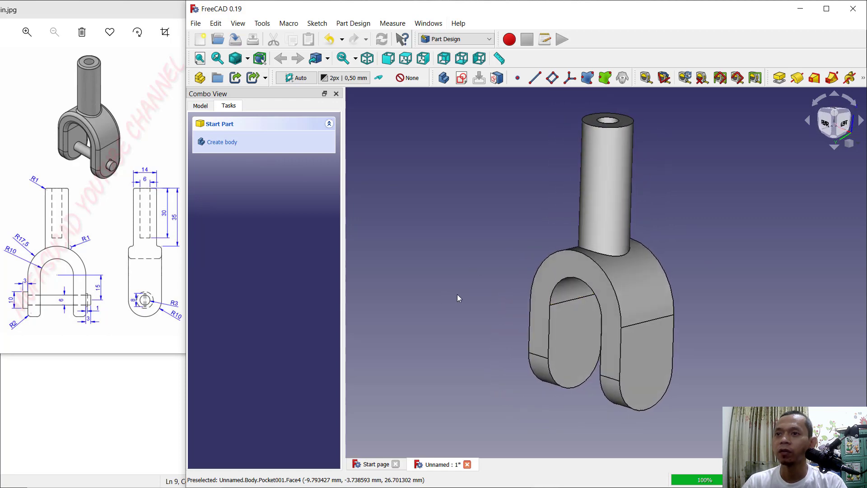
Sketch a 3 mm-radius circle on the right leg face, centred on the rounded leg-end arc
left_click(650, 380)
left_click(237, 139)
scroll(518, 237, "up", 3)
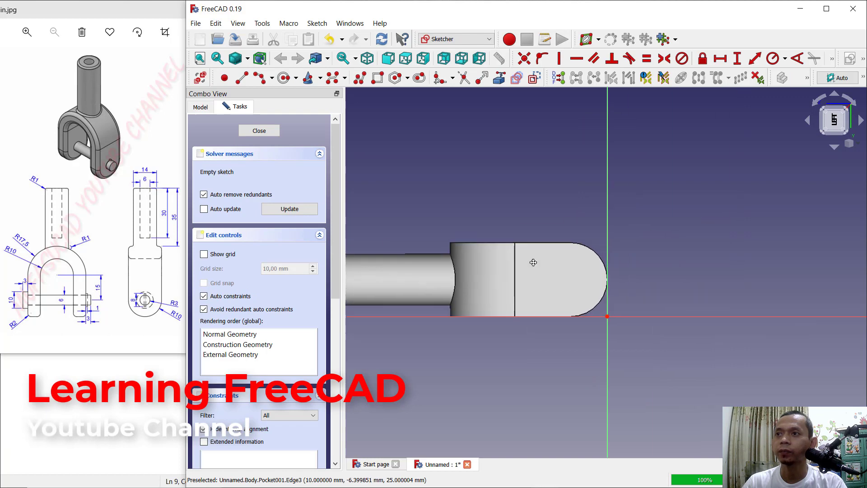
left_click(482, 77)
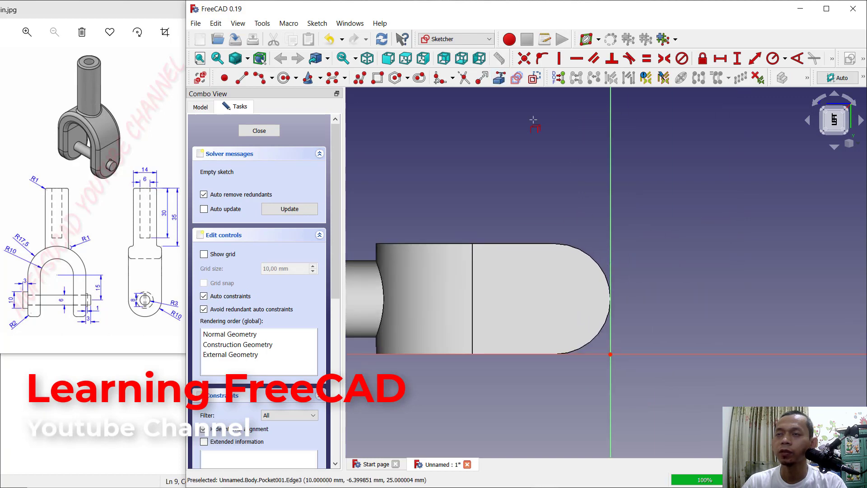
left_click(591, 254)
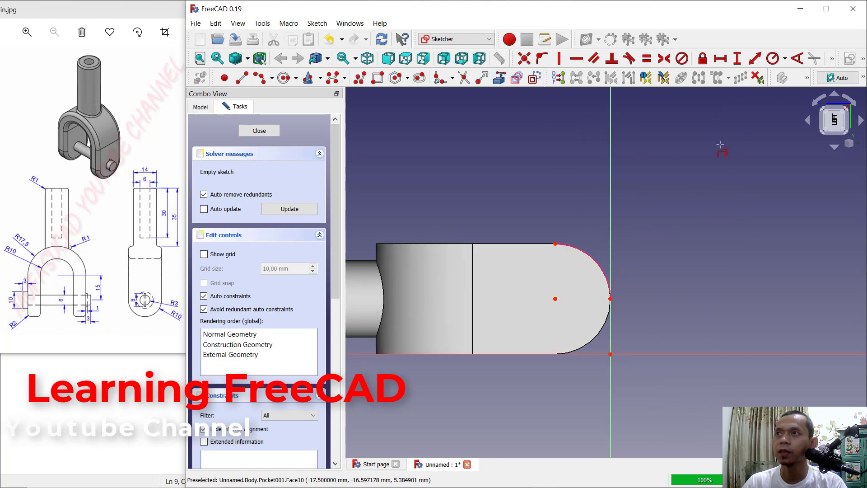
left_click(285, 79)
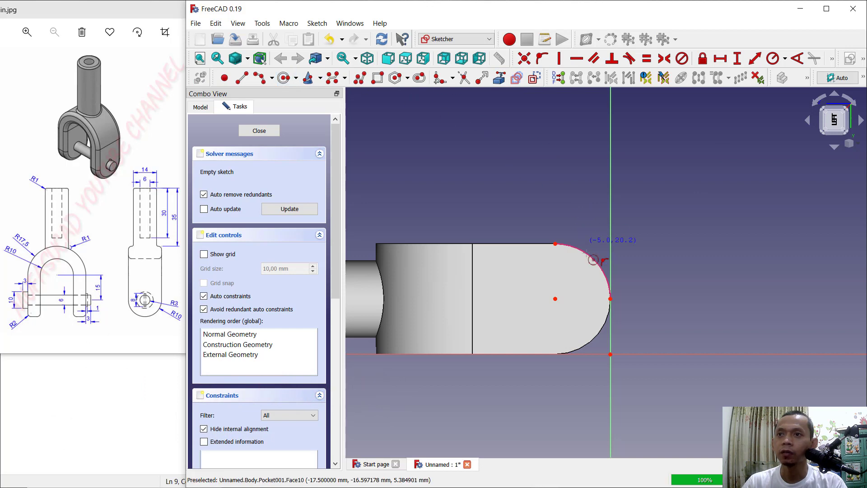
left_click(556, 299)
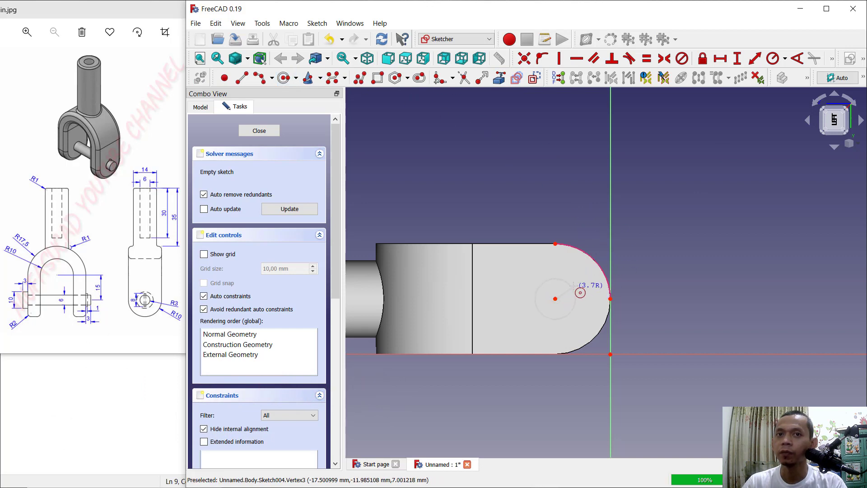
left_click(583, 280)
left_click(773, 59)
left_click(559, 267)
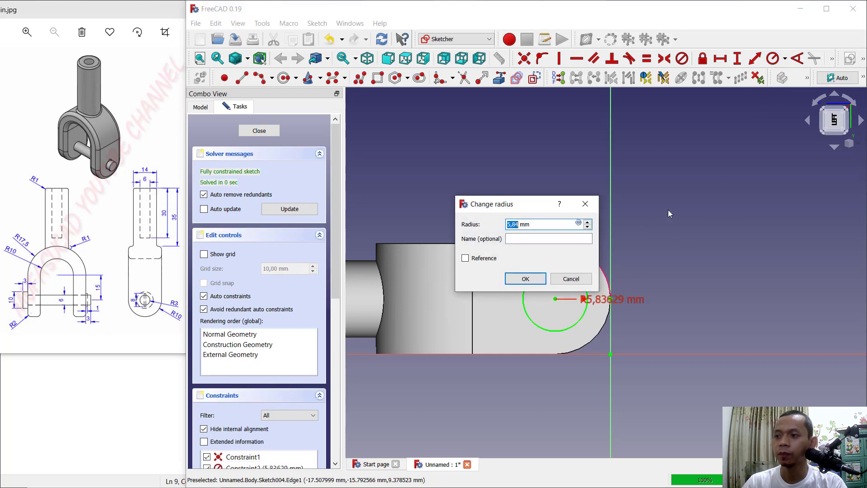
type("3")
key("Return")
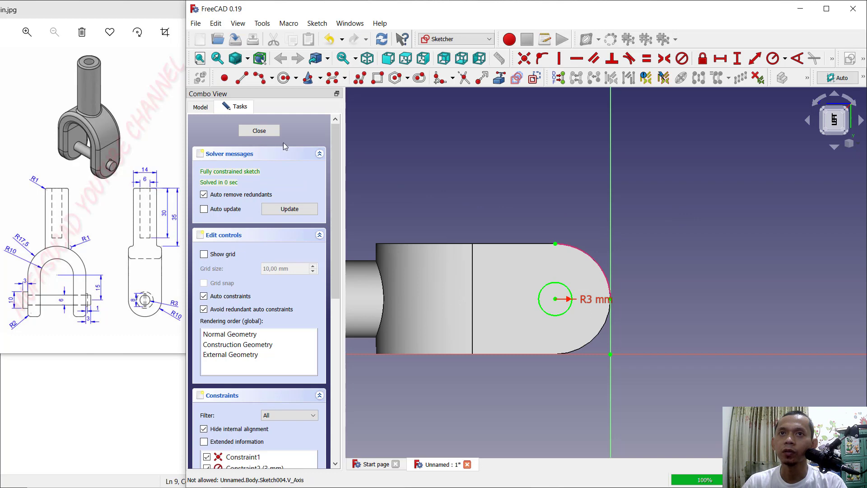
left_click(259, 130)
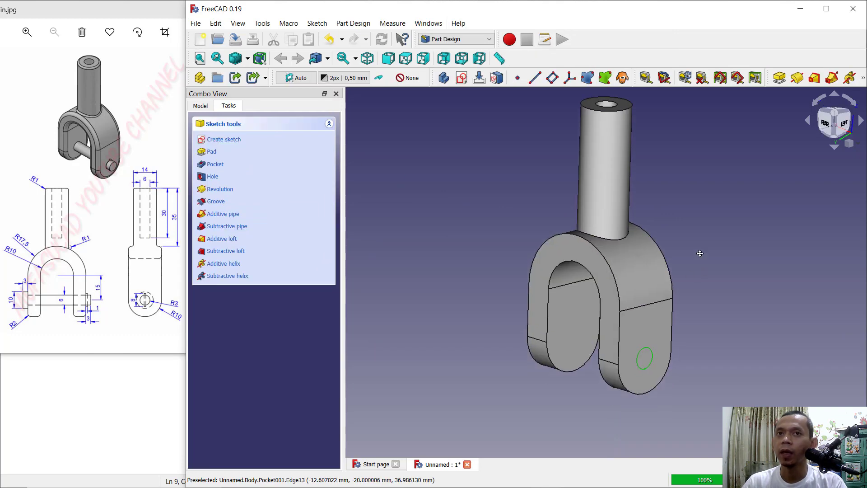
Pocket the circle 100 mm through both legs and inspect the holes
left_click(215, 164)
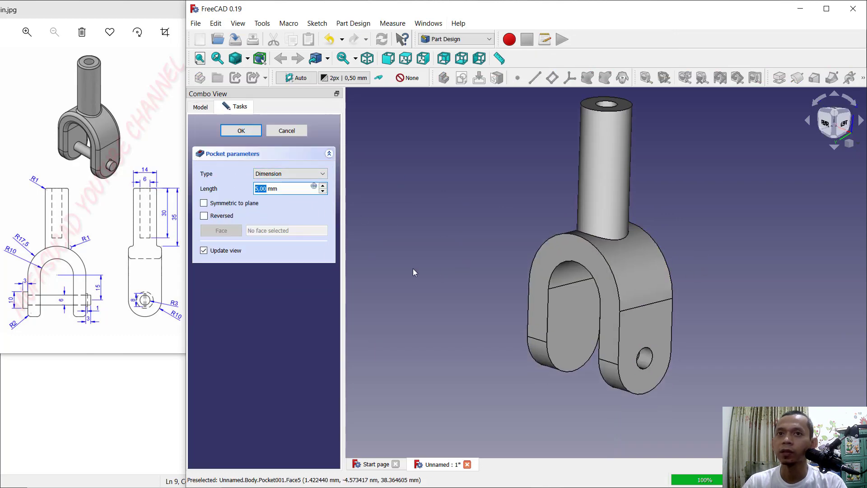
type("100")
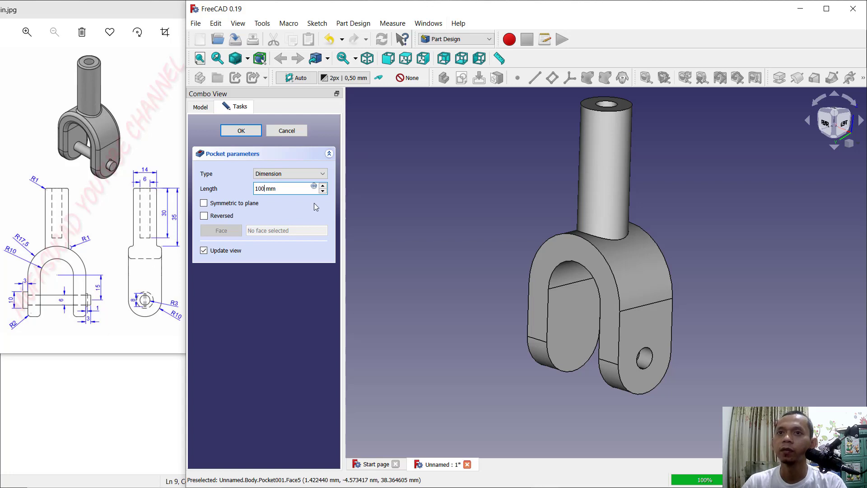
left_click(241, 131)
middle_click_drag(592, 322, 569, 300)
middle_click_drag(572, 309, 575, 311)
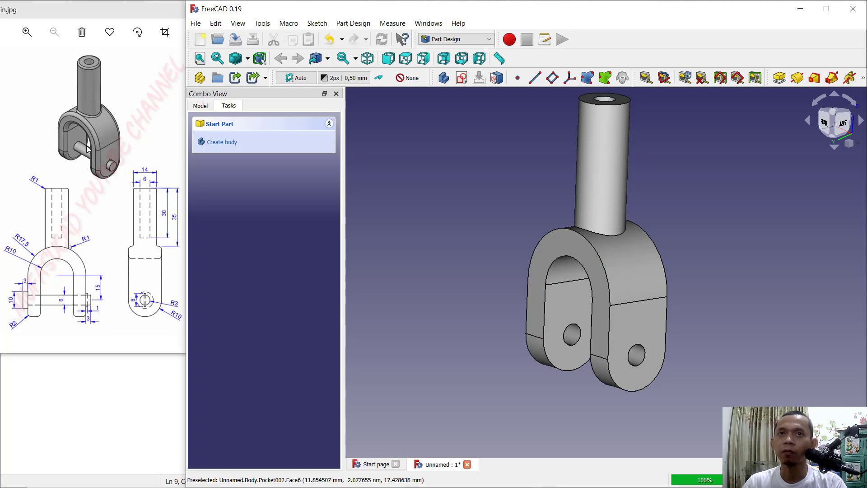
Create a new body and sketch on the right leg face as an independent copy, referencing the hole edge
left_click(221, 142)
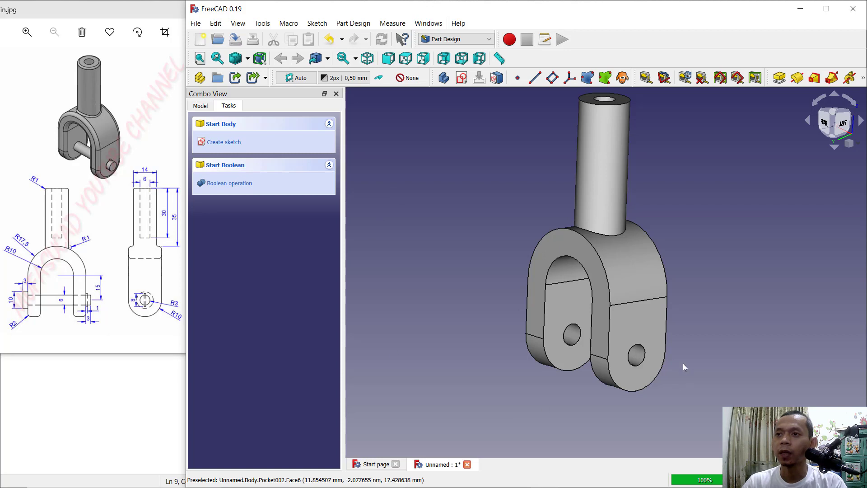
left_click(637, 330)
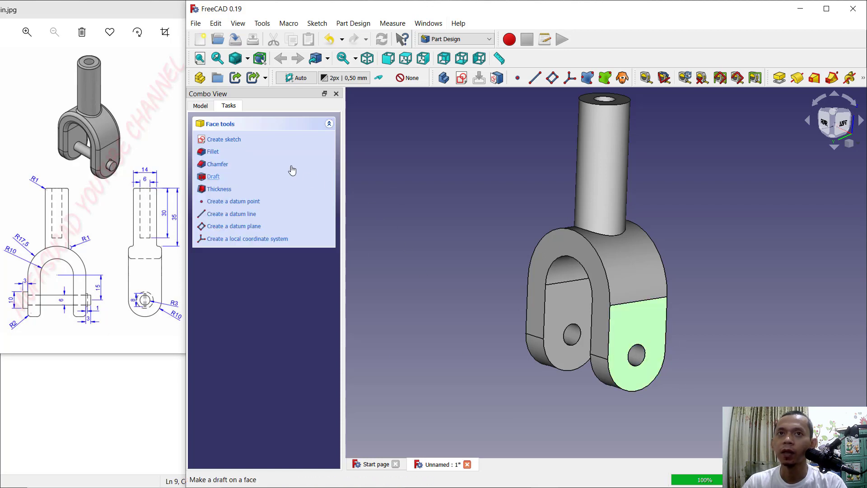
left_click(223, 140)
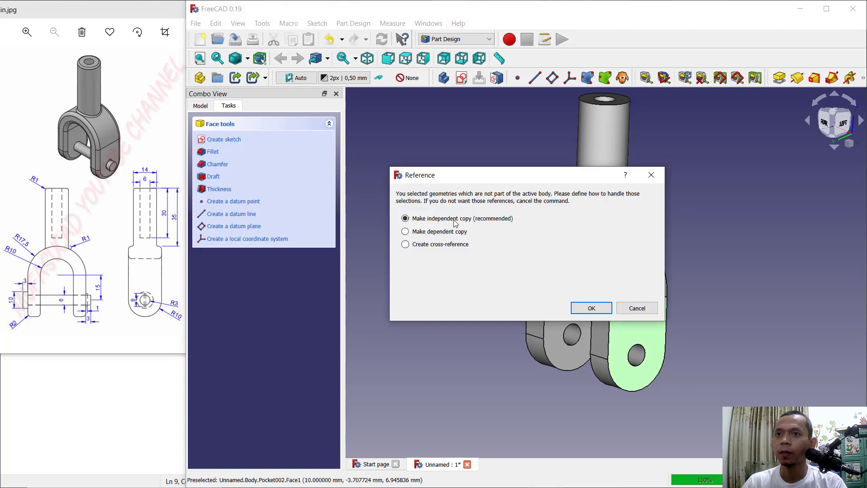
left_click(592, 308)
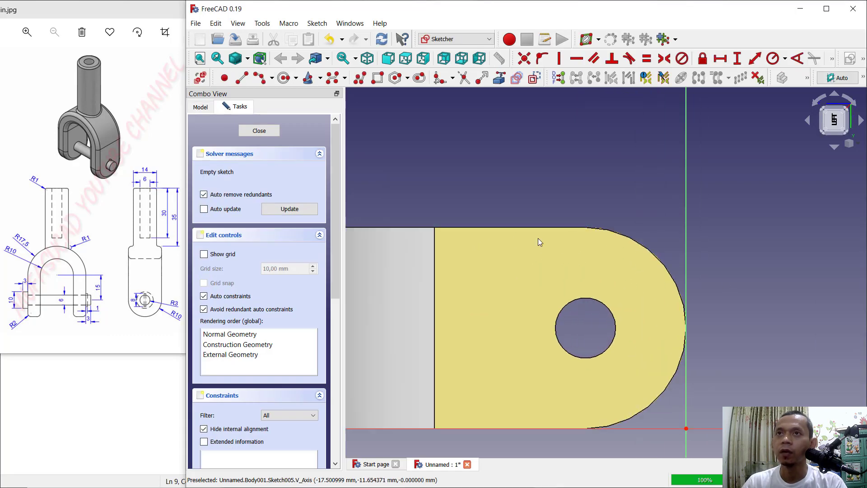
left_click(499, 78)
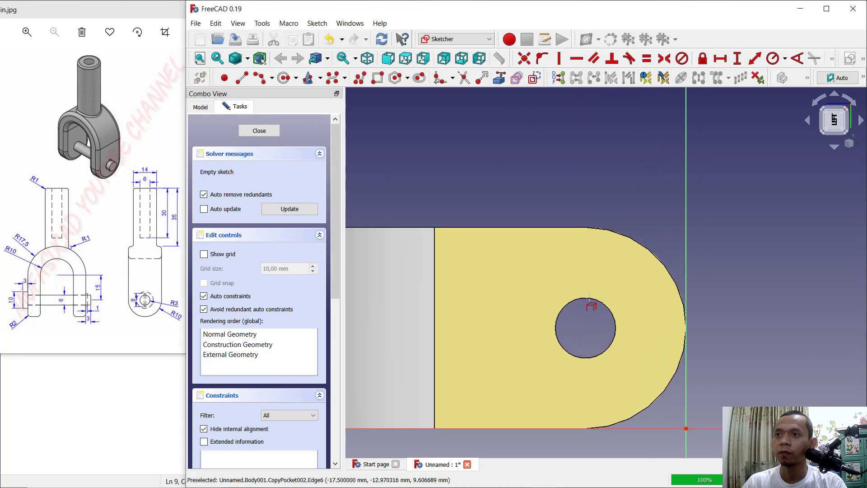
left_click(588, 298)
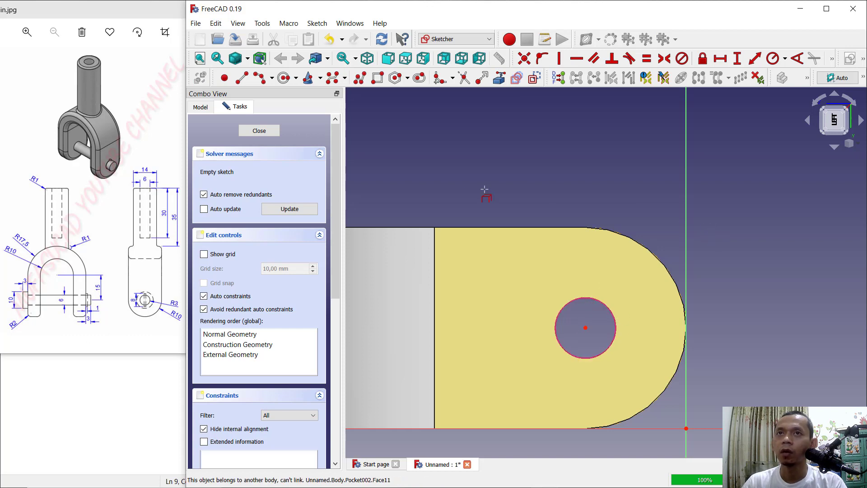
Draw a 3 mm-radius circle concentric with the pin hole and close the sketch
left_click(294, 80)
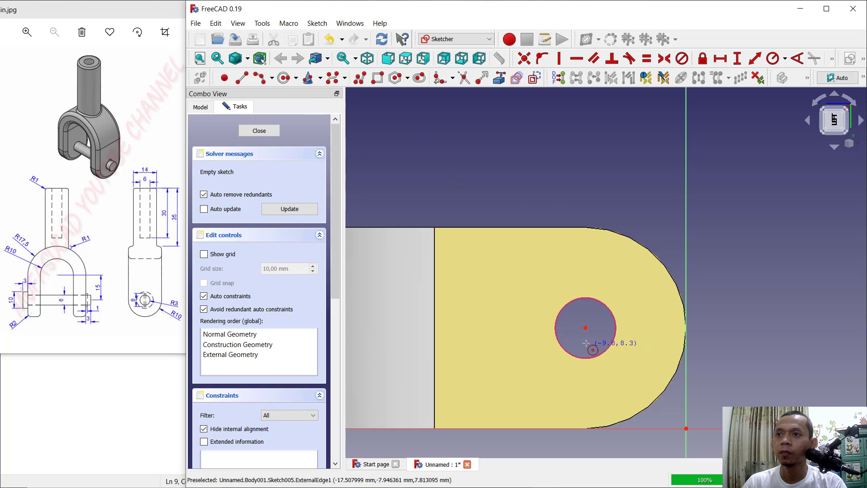
left_click(586, 327)
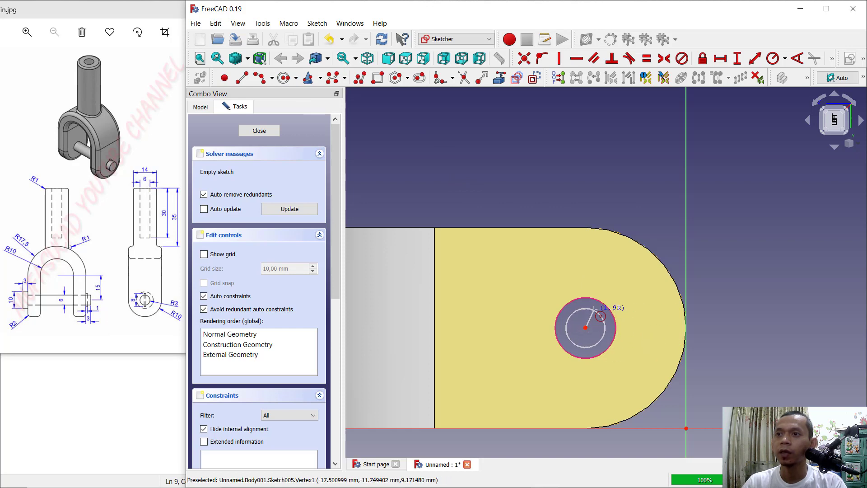
left_click(600, 313)
left_click(771, 61)
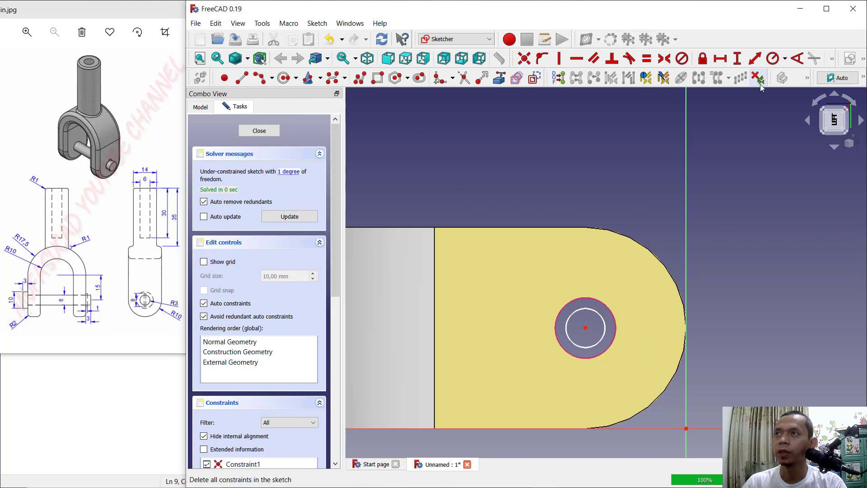
left_click(594, 315)
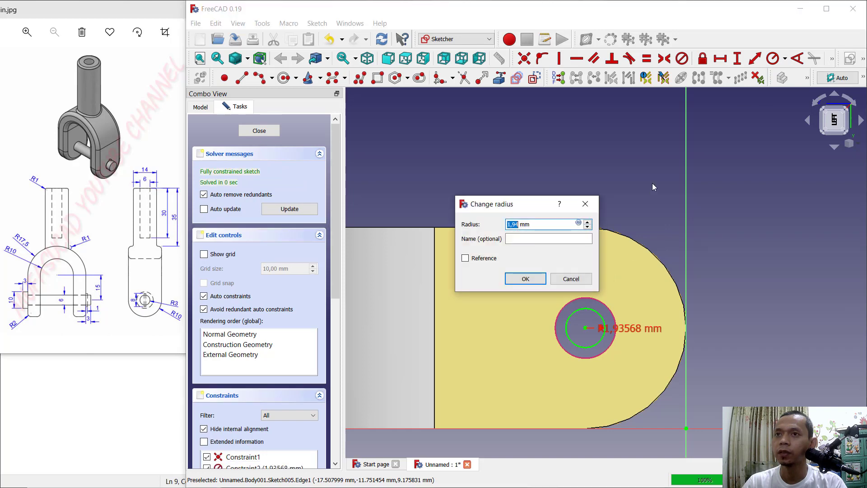
type("3")
key("Return")
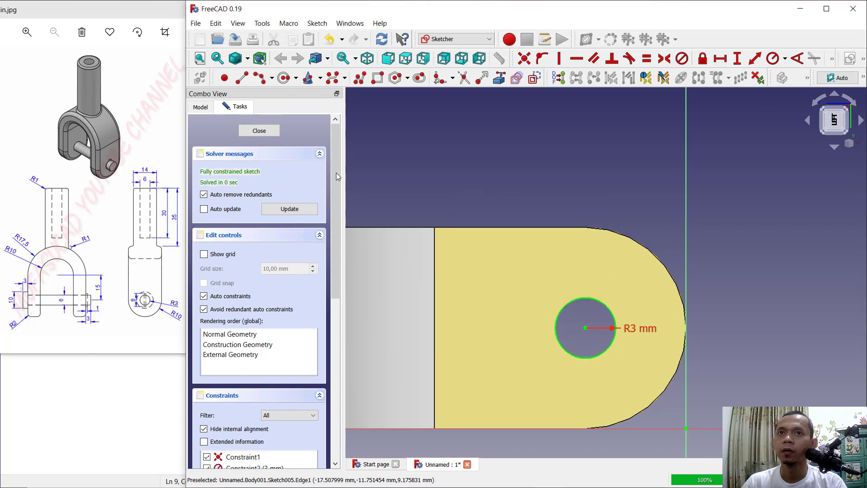
left_click(259, 130)
middle_click_drag(711, 226, 696, 232)
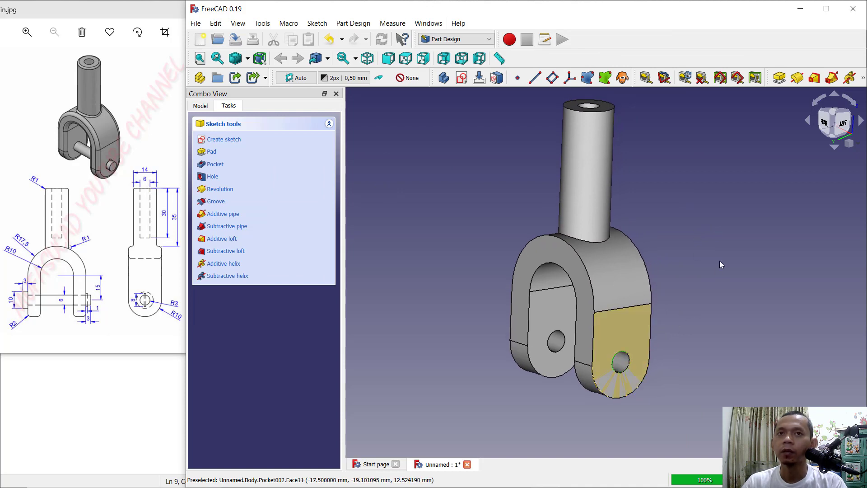
Pad the pin circle in two dimensions: 3 mm one way and 35 mm the other
left_click(213, 153)
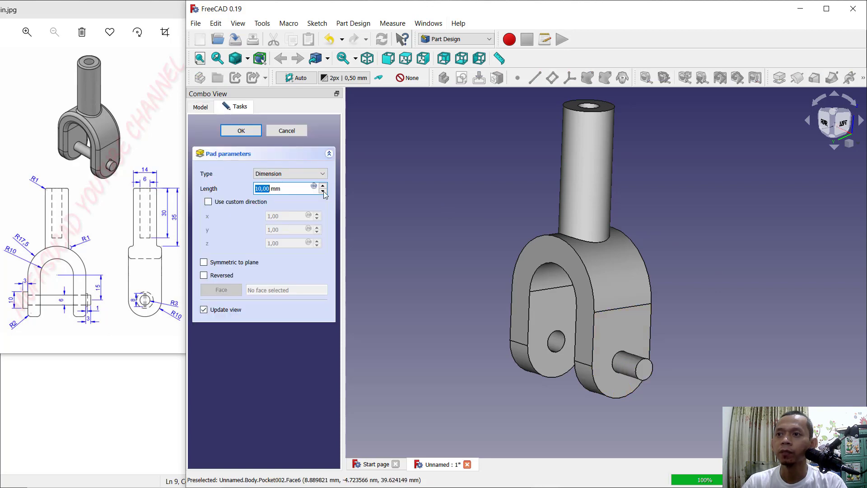
left_click(307, 173)
left_click(292, 211)
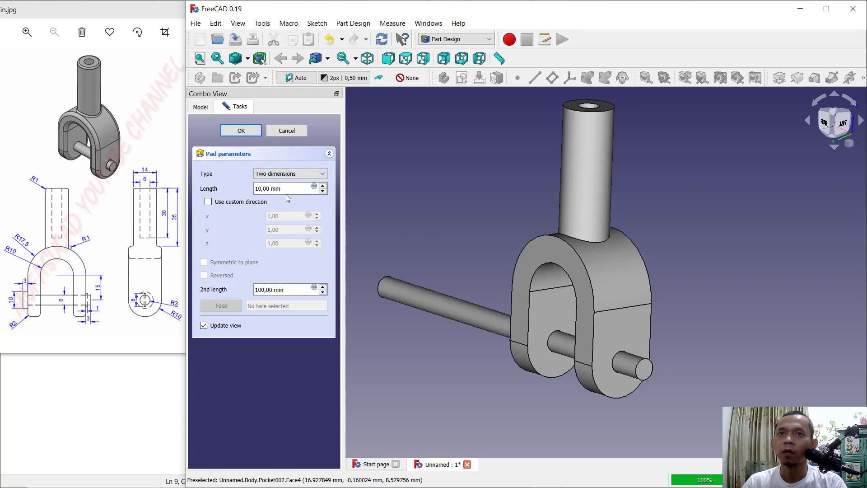
left_click(282, 289)
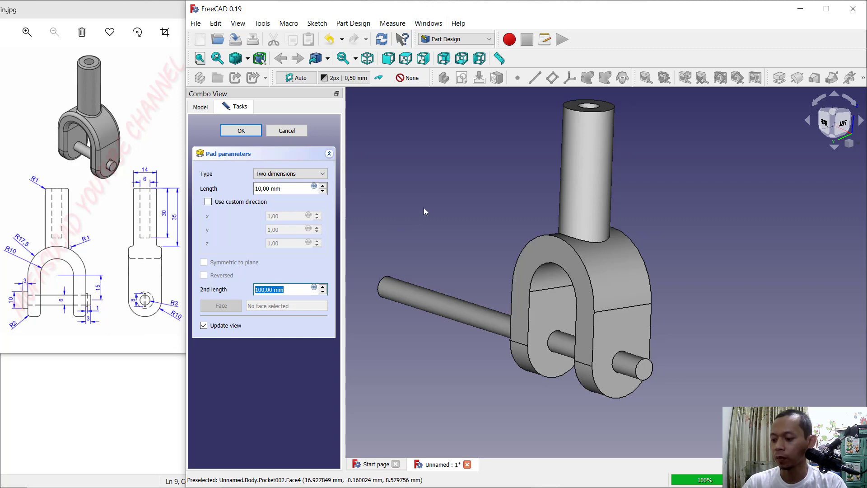
type("35")
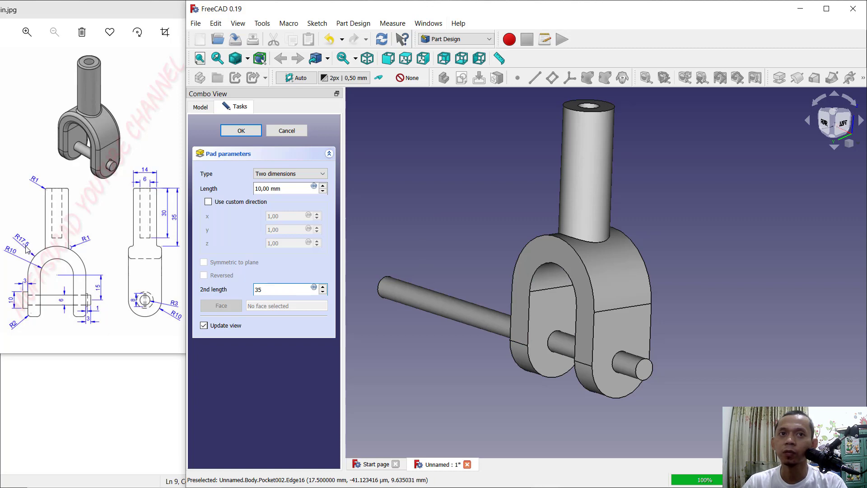
left_click(284, 188)
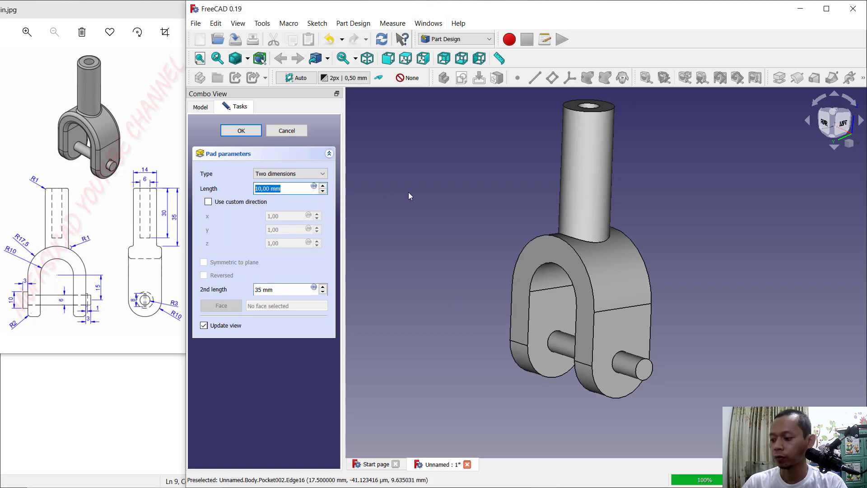
type("3")
left_click(294, 289)
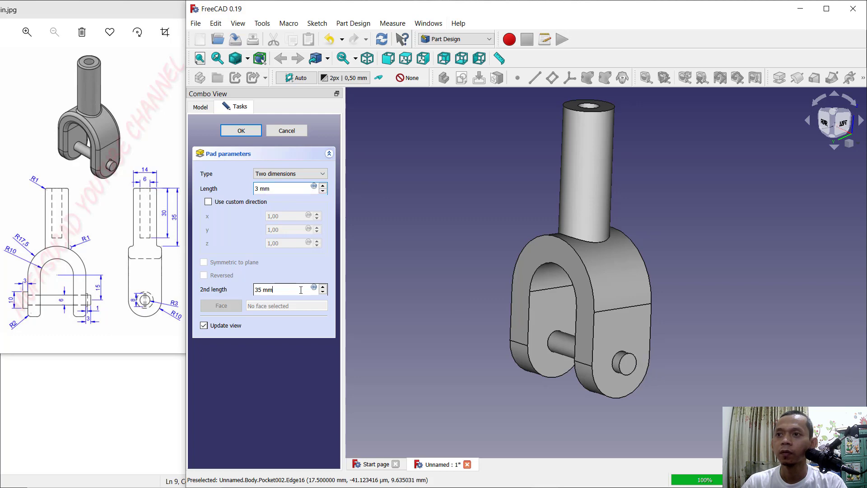
middle_click_drag(630, 362, 582, 263)
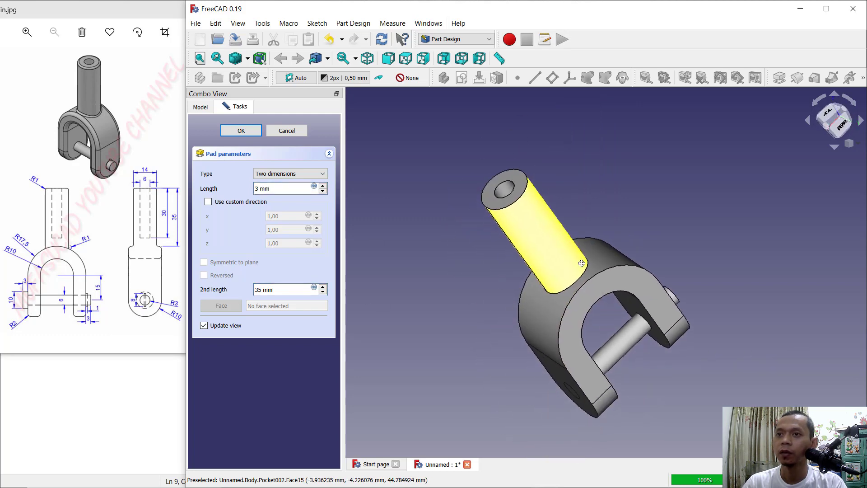
key("0")
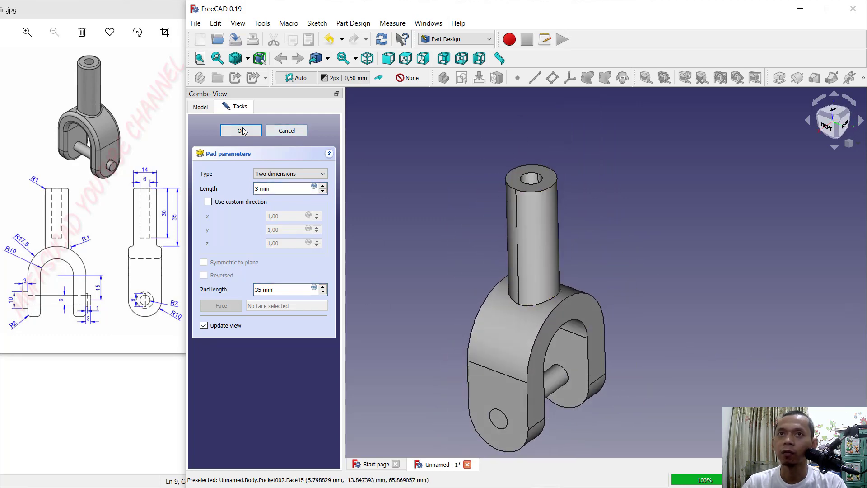
left_click(242, 130)
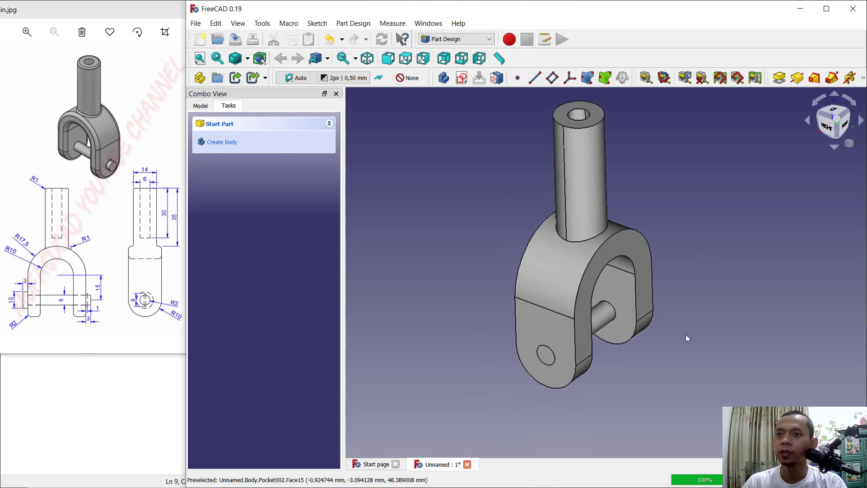
Start a sketch on the hole face and reference the hole's circular edge
scroll(568, 361, "up", 3)
left_click(522, 347)
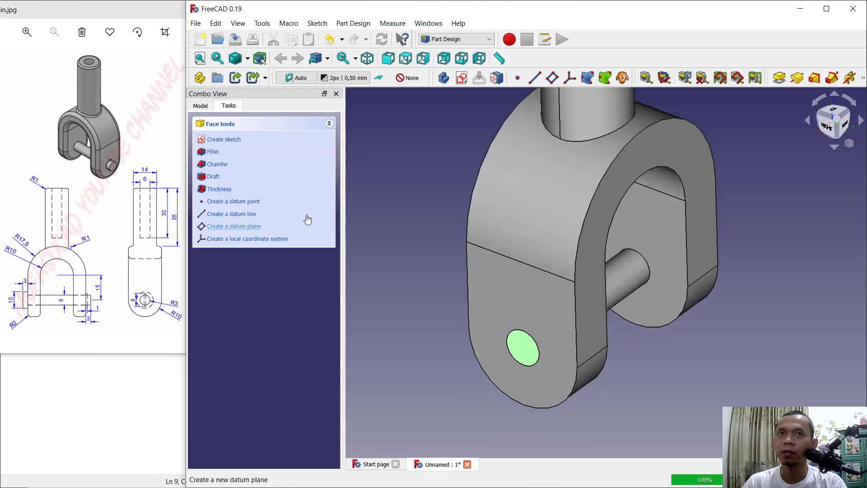
left_click(224, 139)
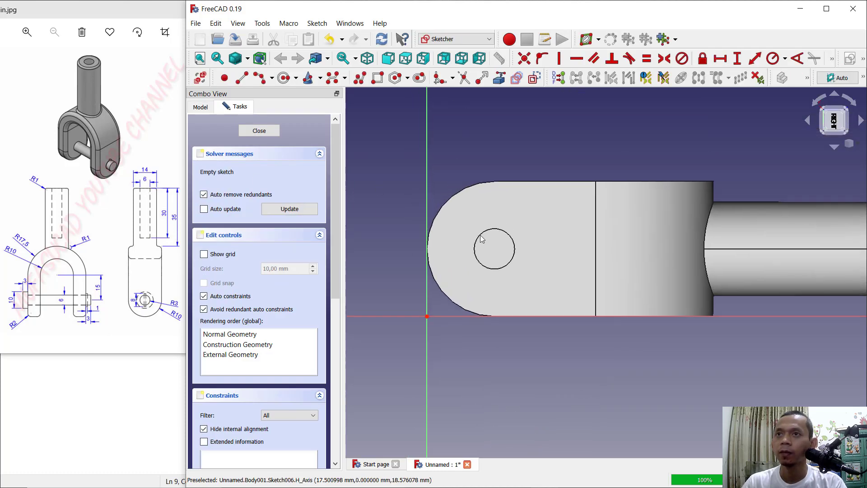
scroll(501, 227, "up", 5)
left_click(500, 77)
left_click(559, 297)
left_click(564, 303)
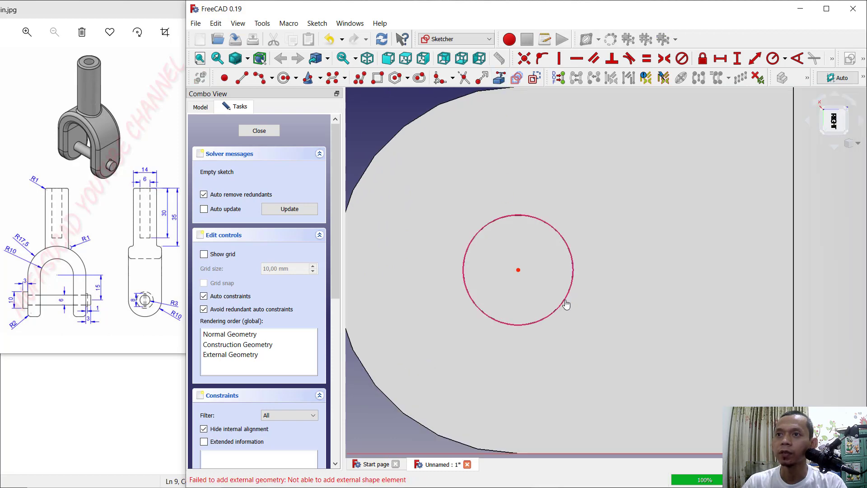
Draw a 5 mm-radius circle concentric with the hole and pad it 3 mm as the pin head
left_click(286, 80)
left_click(519, 270)
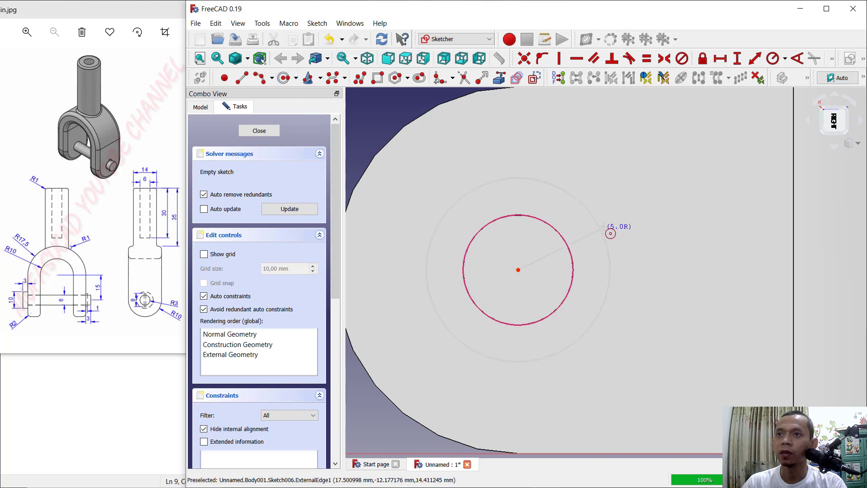
left_click(609, 234)
left_click(773, 58)
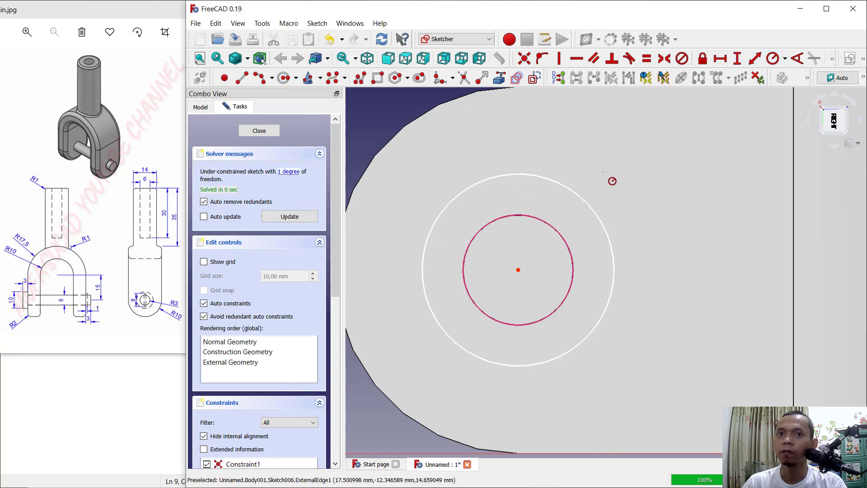
left_click(569, 188)
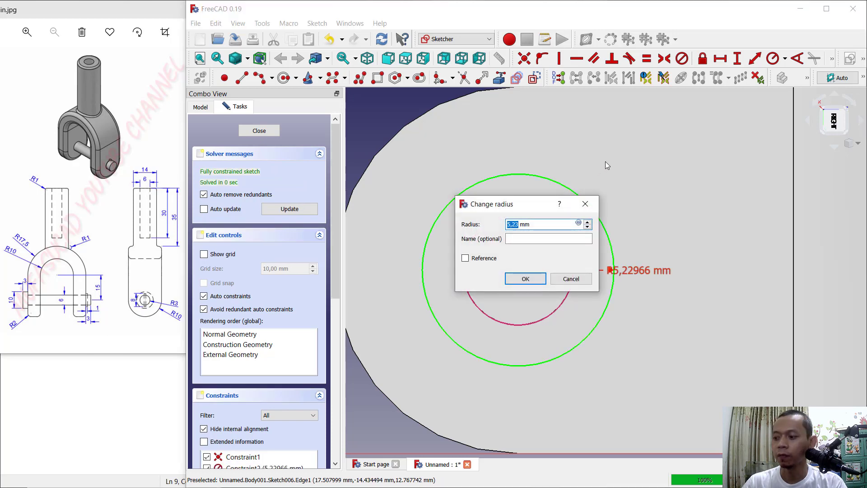
type("5")
key("Return")
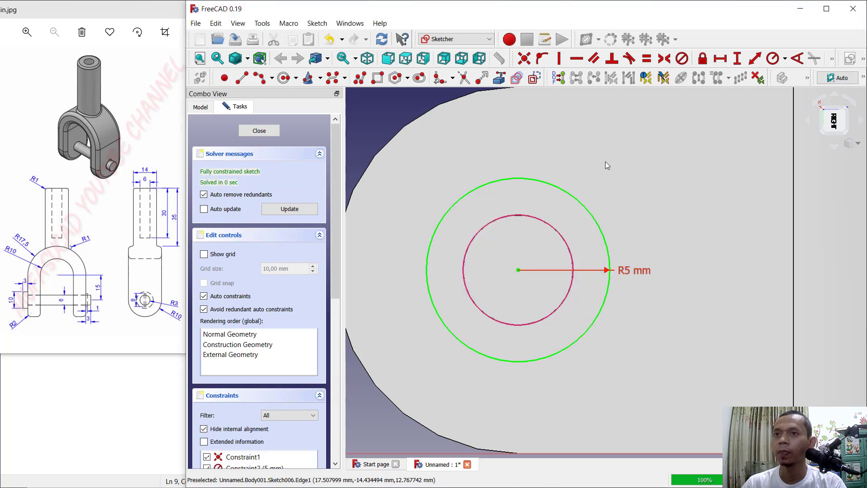
left_click(259, 131)
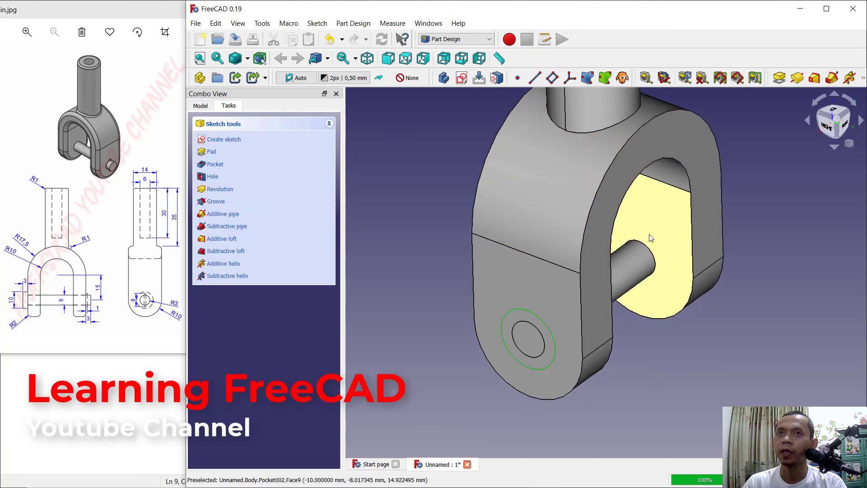
left_click(213, 153)
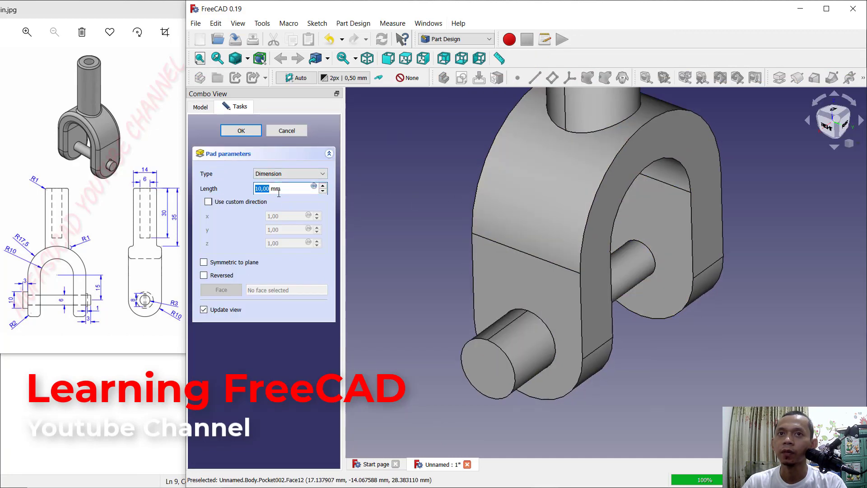
type("3")
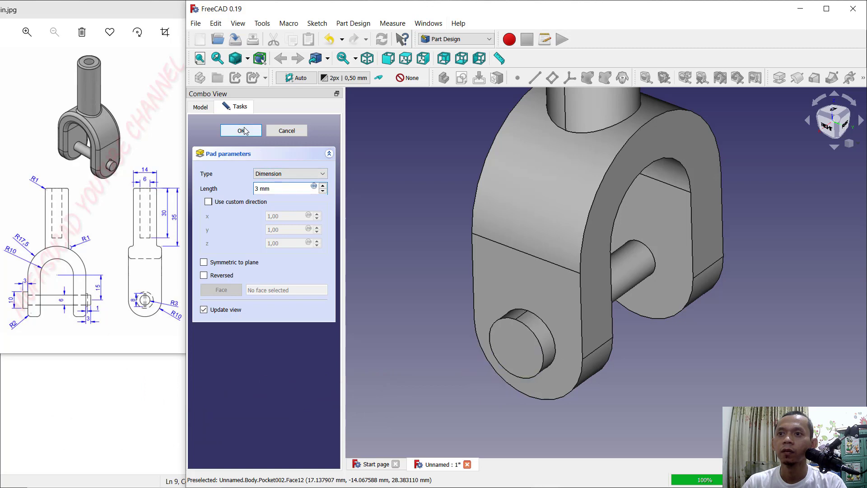
left_click(242, 131)
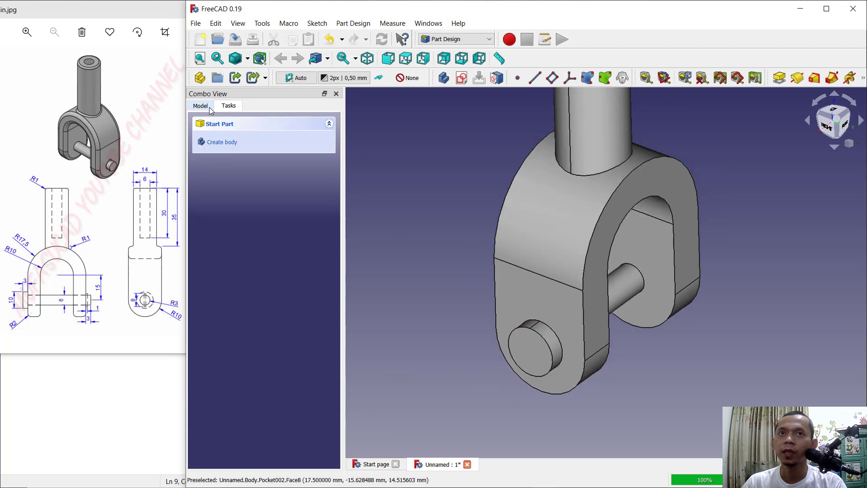
Inspect Body and Body001 in the Model tree, fitting the whole part in view
left_click(201, 106)
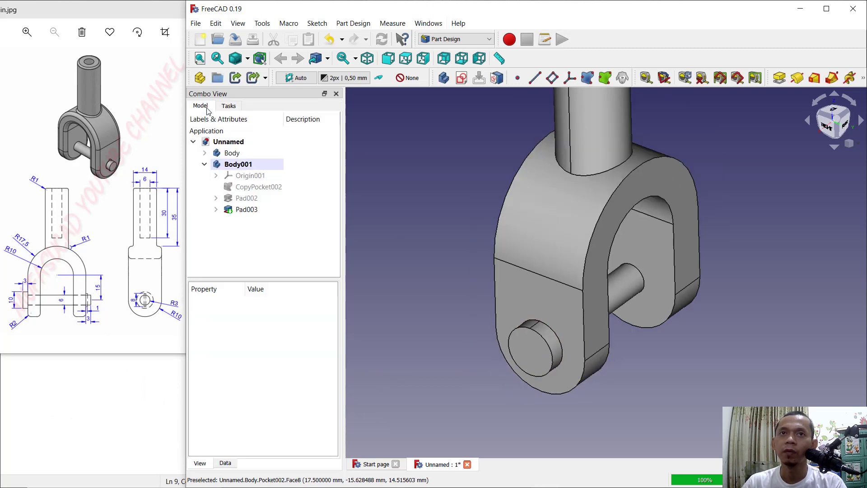
left_click(249, 153)
key("v")
key("f")
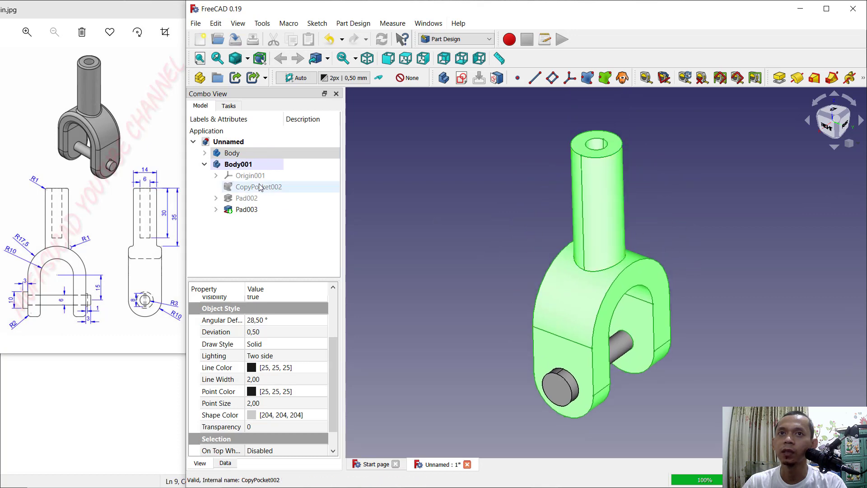
left_click(236, 165)
middle_click_drag(622, 207, 638, 223)
scroll(673, 294, "up", 3)
left_click(643, 208)
Create a new empty body from the Tasks panel
left_click(229, 105)
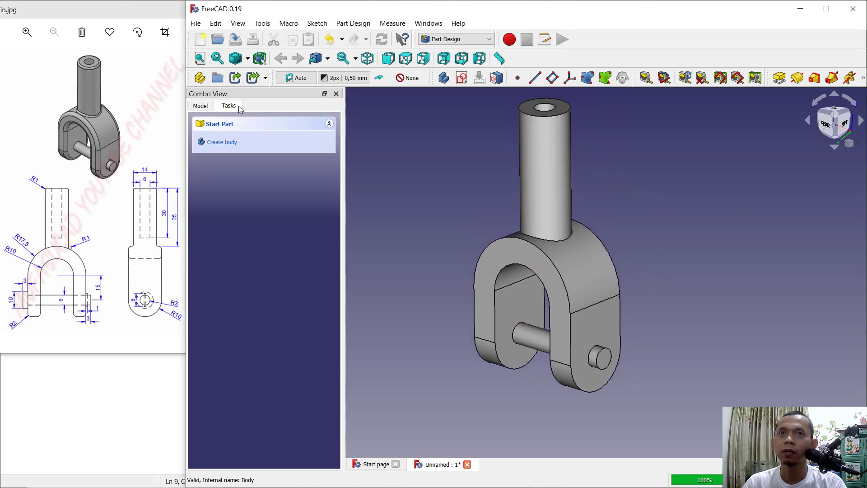
left_click(223, 142)
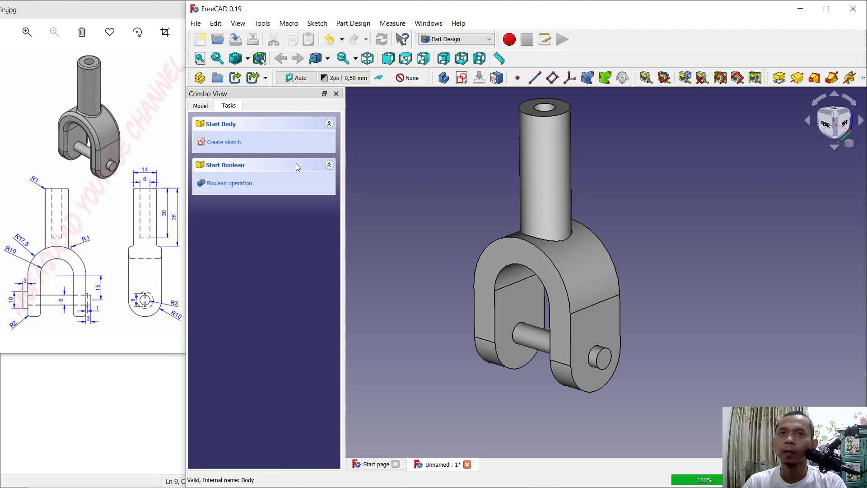
middle_click_drag(696, 250, 687, 233)
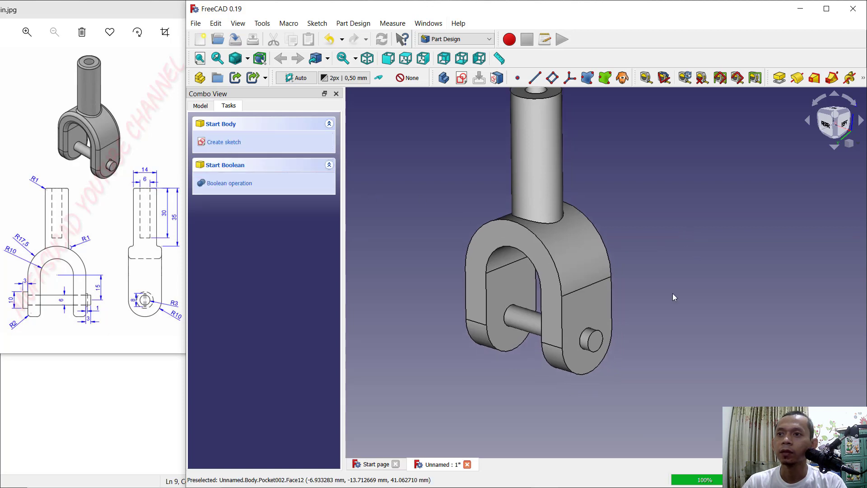
Start a sketch on the pin's end face, making an independent copy of the face
left_click(596, 343)
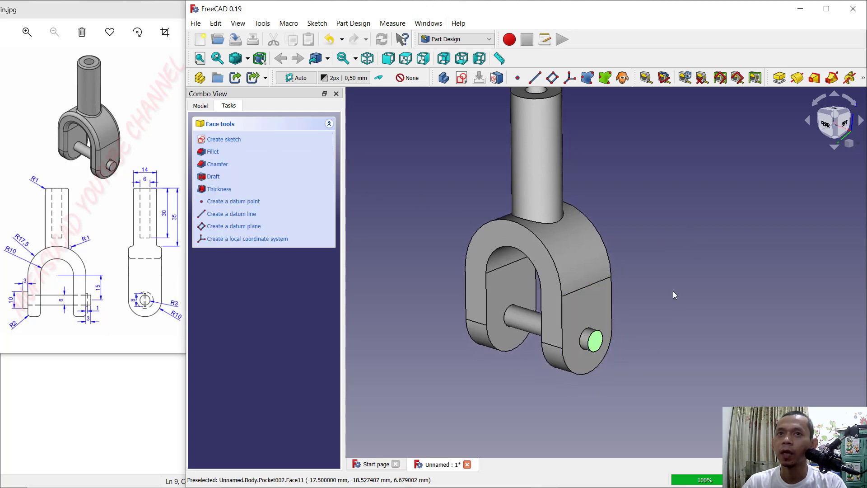
left_click(228, 139)
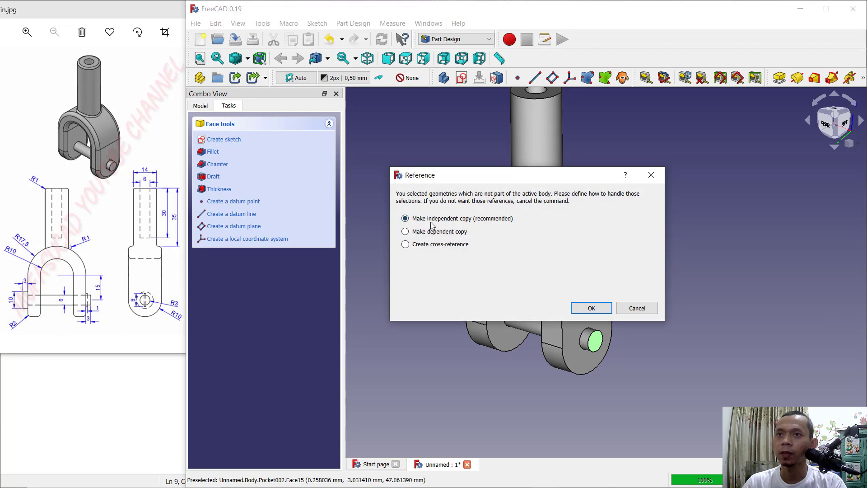
left_click(592, 308)
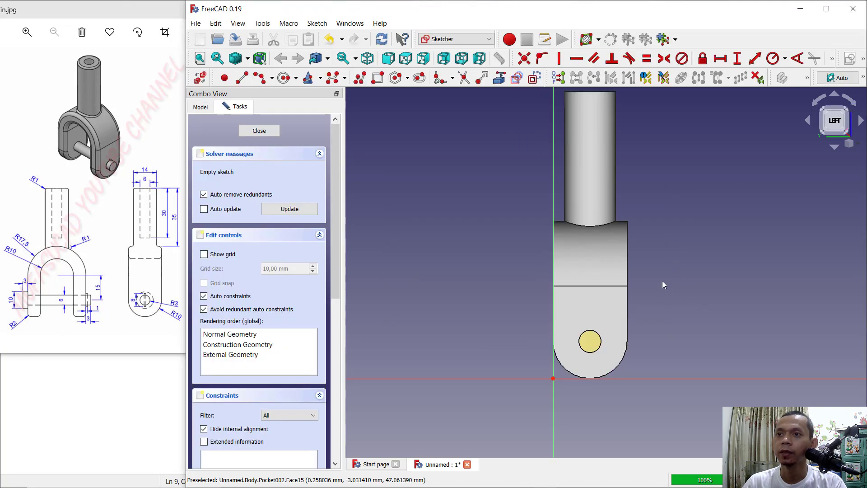
scroll(577, 327, "up", 3)
scroll(569, 330, "up", 2)
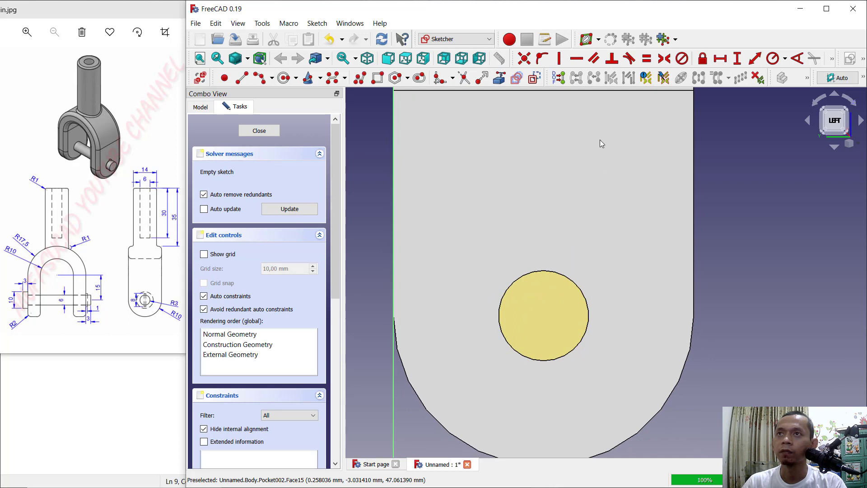
Reference the pin's circular edge as external geometry and begin a rectangle above it
left_click(499, 79)
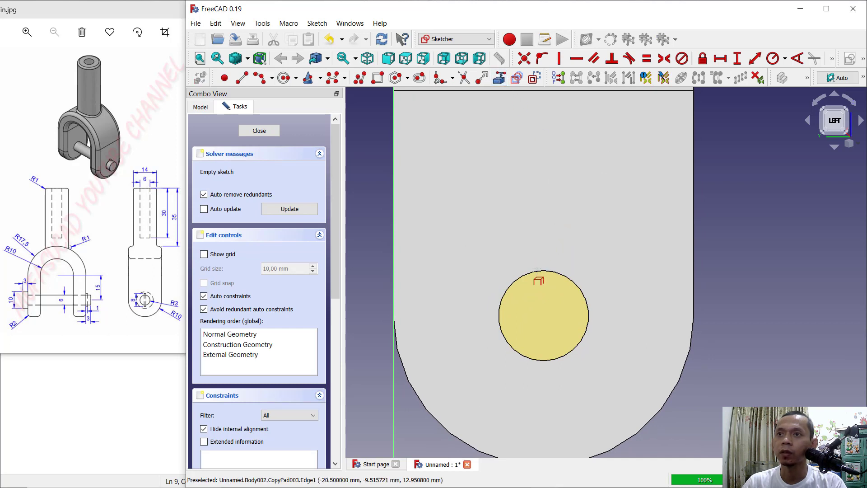
left_click(536, 273)
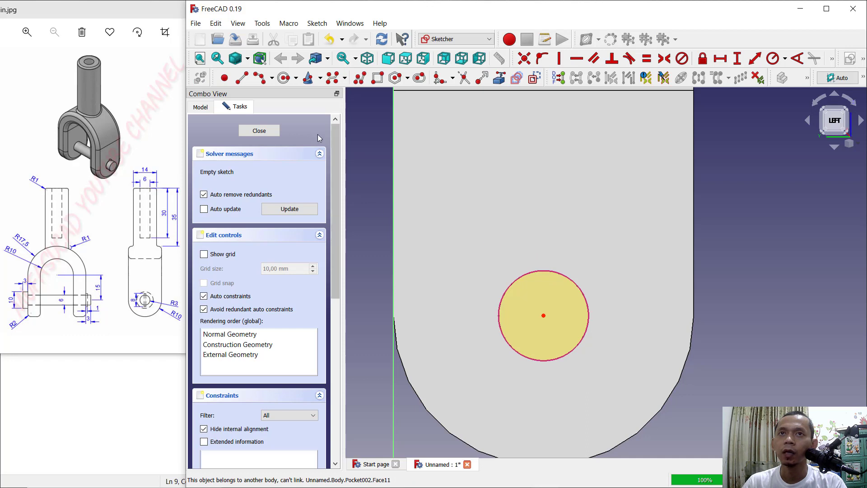
left_click(377, 78)
left_click(545, 247)
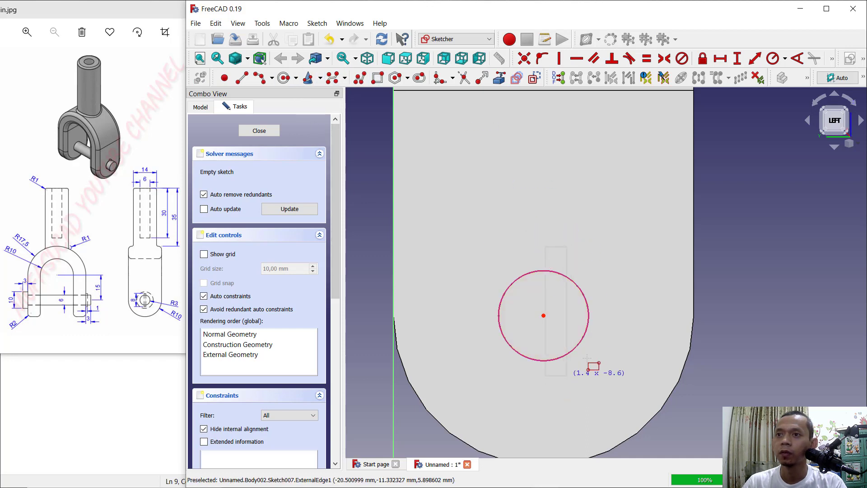
Finish the rectangle across the circle and constrain its height to 8 mm
left_click(559, 382)
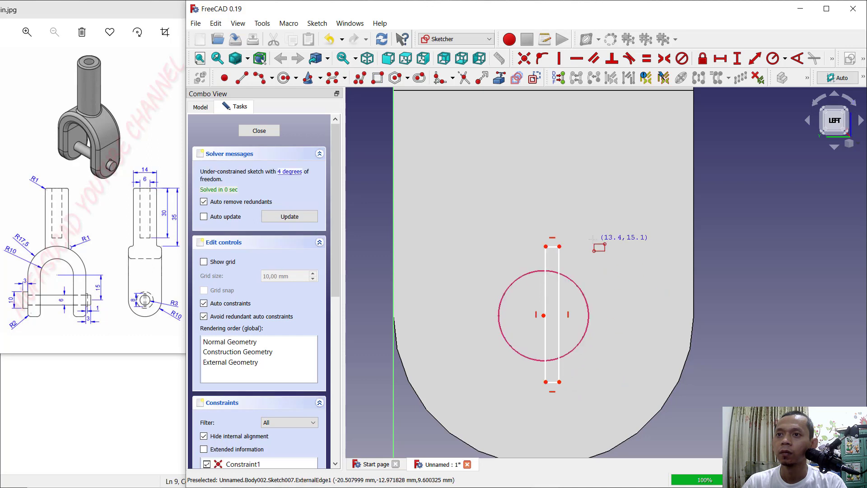
scroll(565, 301, "up", 1)
middle_click_drag(564, 302, 559, 276)
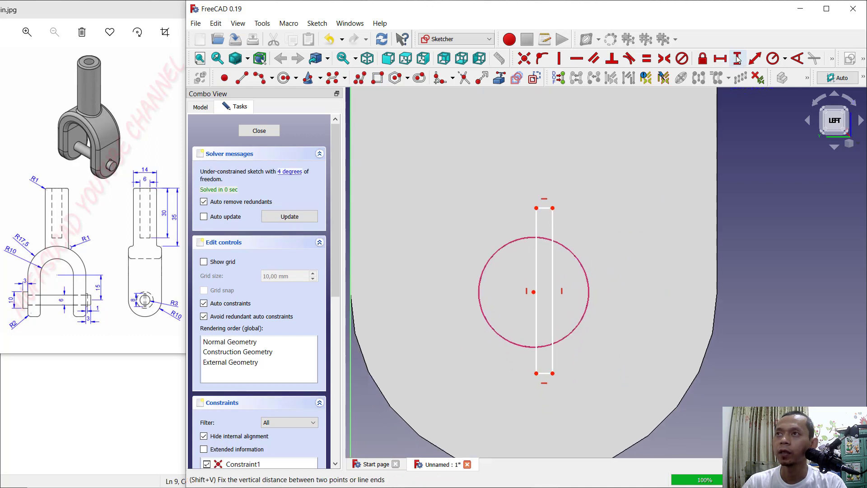
left_click(552, 280)
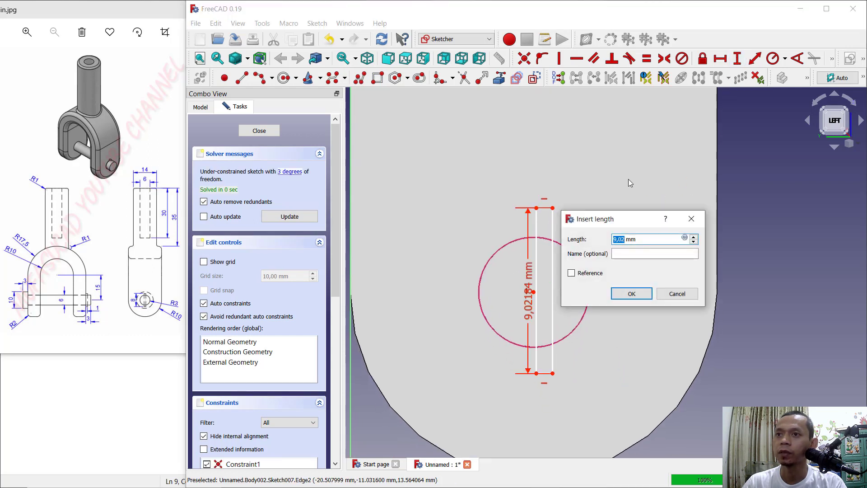
type("8")
key("Return")
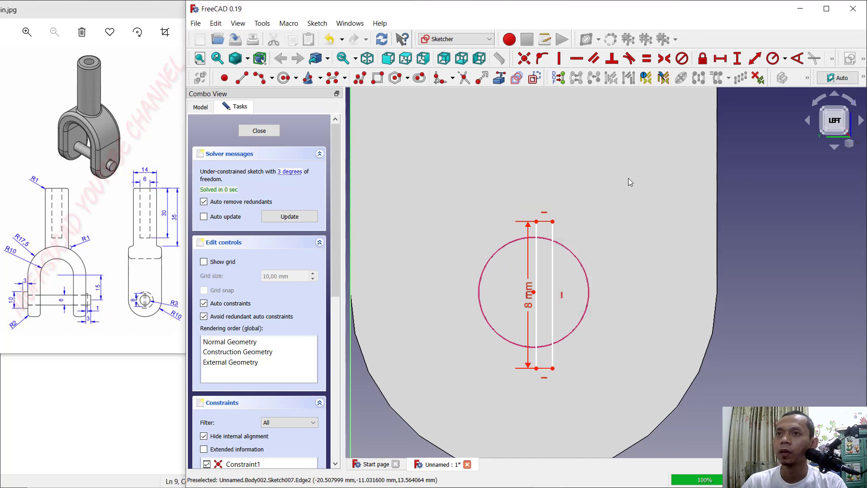
Constrain the rectangle's width to 0,5 mm
left_click(721, 59)
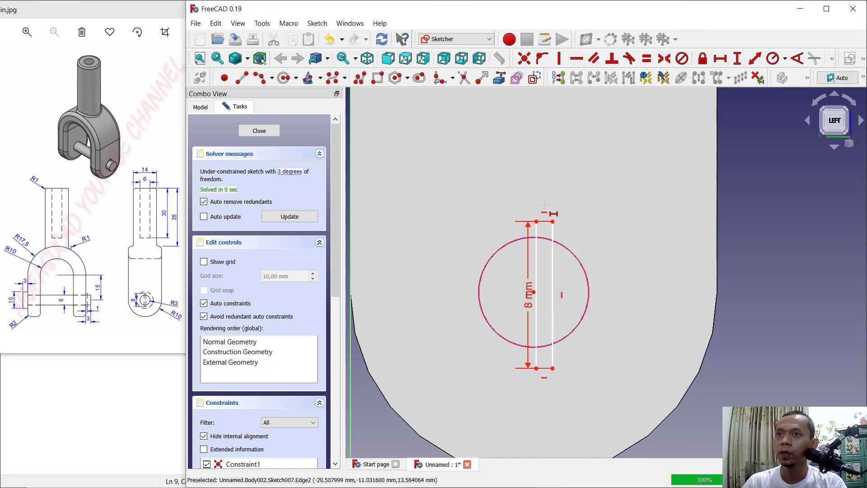
left_click(545, 221)
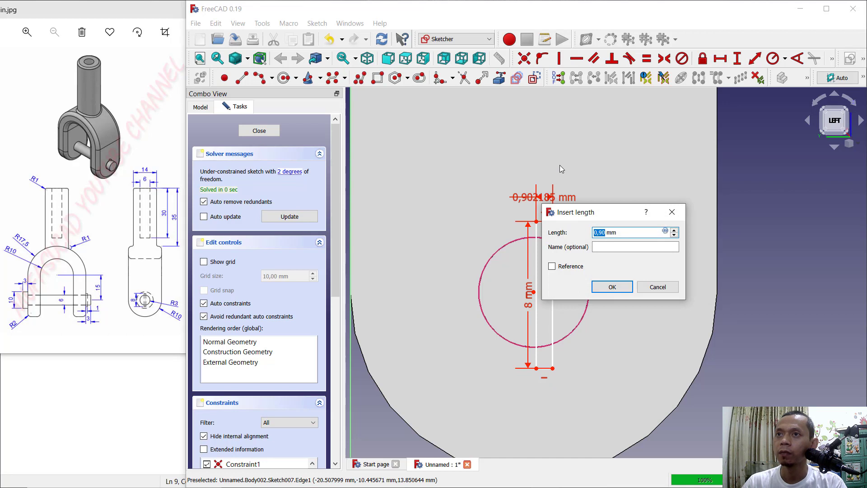
type("0,5")
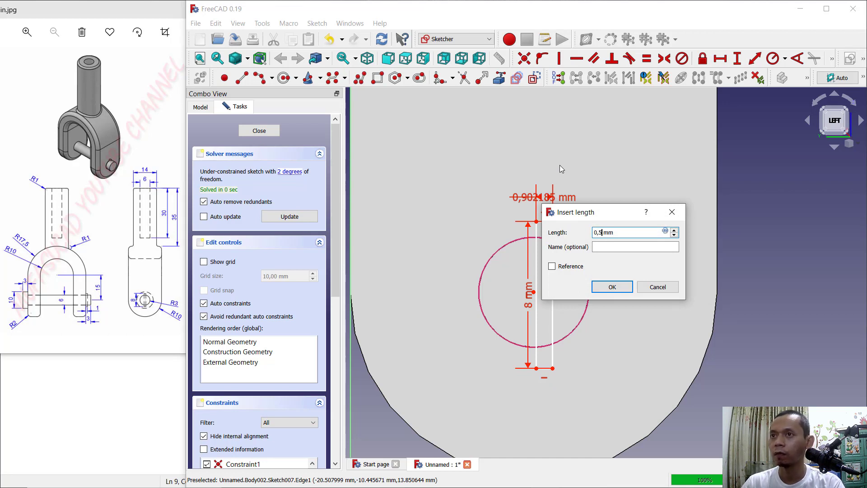
key("Return")
Set a 0 mm horizontal distance from the line to the circle centre and close the sketch
scroll(531, 239, "up", 1)
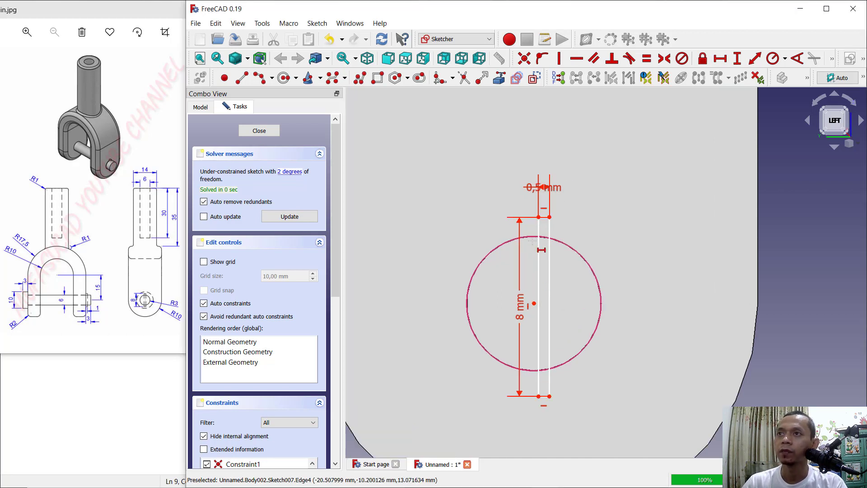
left_click(538, 269)
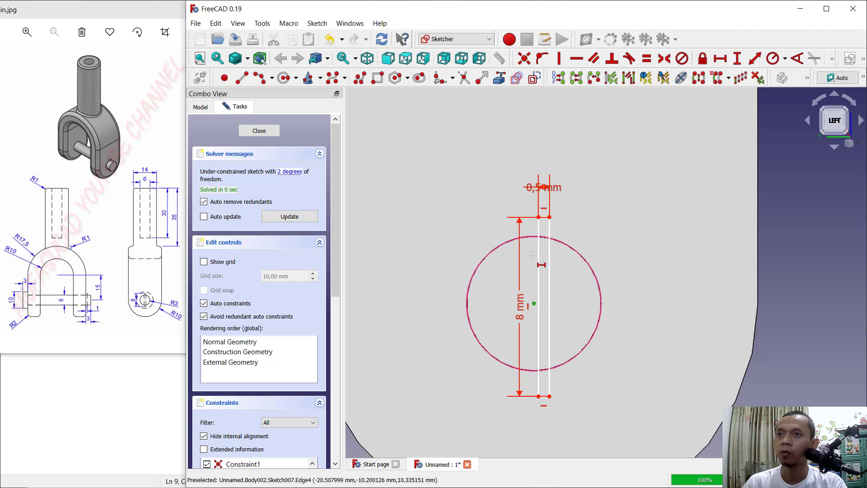
left_click(534, 303)
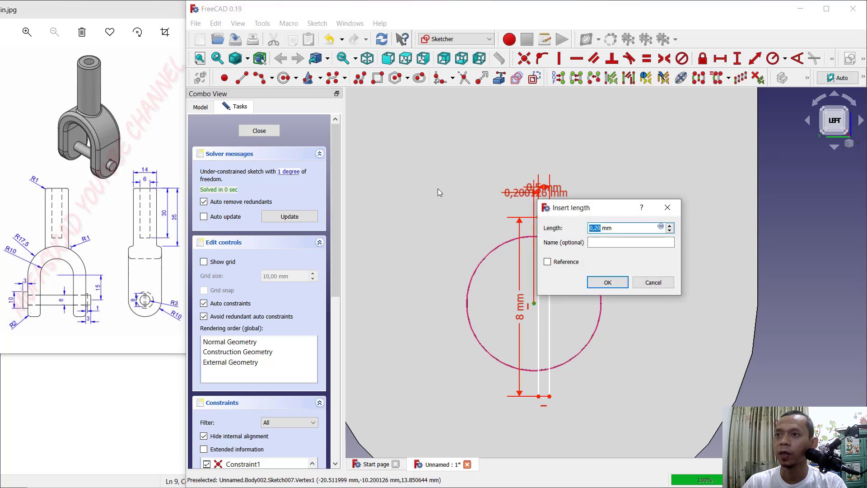
type("0")
key("Return")
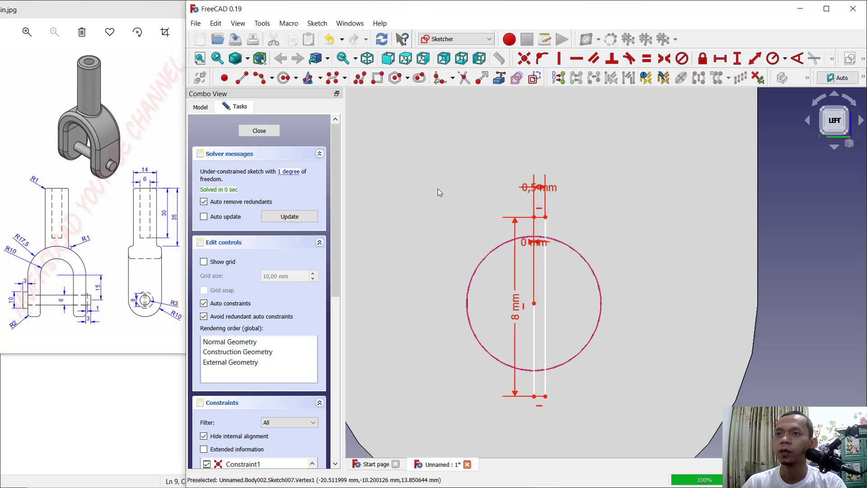
left_click(259, 131)
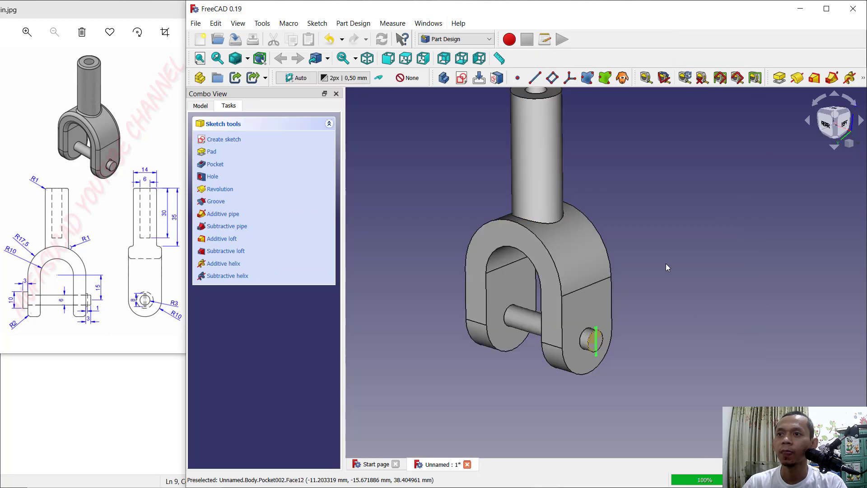
Create a datum line through Sketch007's Edge4 across the pin end
scroll(598, 345, "up", 3)
left_click(706, 308)
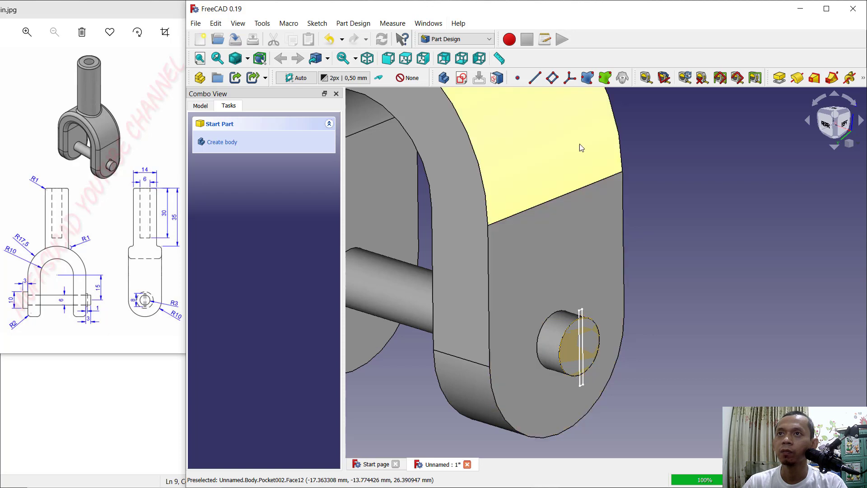
left_click(535, 80)
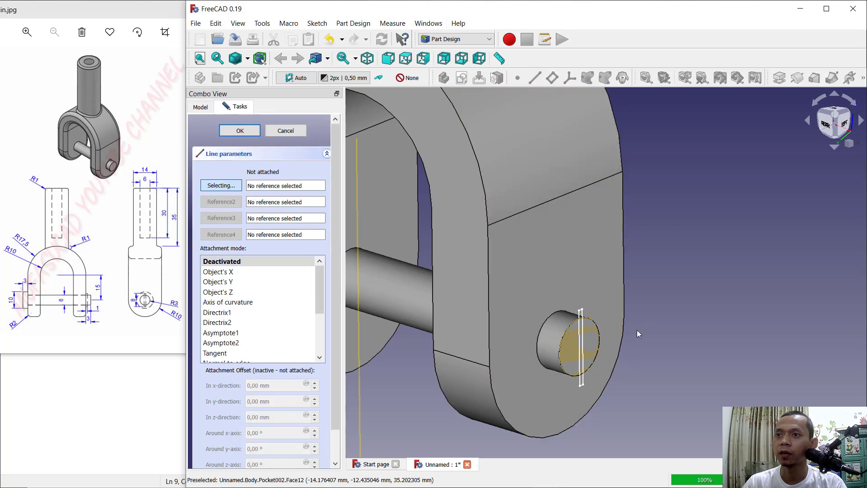
left_click(581, 336)
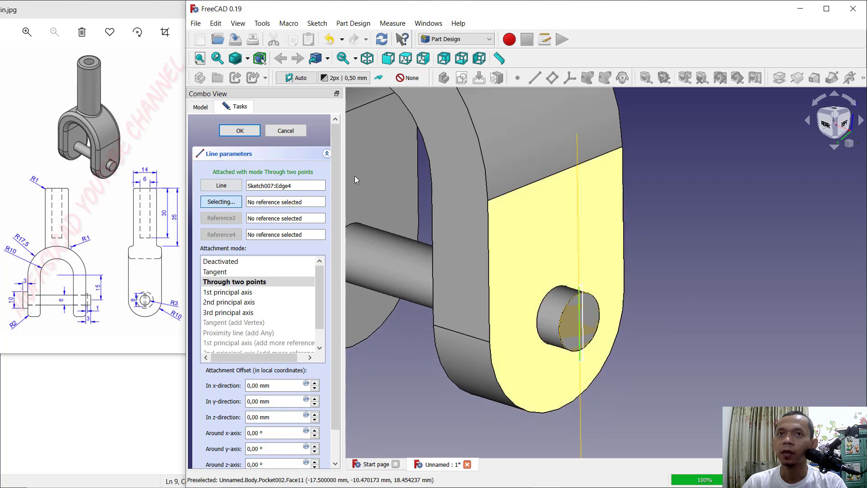
left_click(239, 130)
middle_click_drag(641, 190, 636, 211)
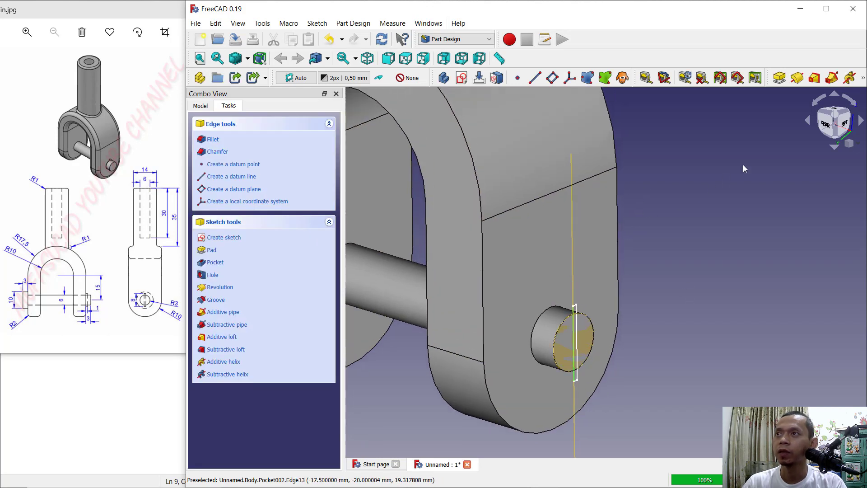
Revolve the thin rectangle 360° around the datum line into a cross-pin
left_click(797, 78)
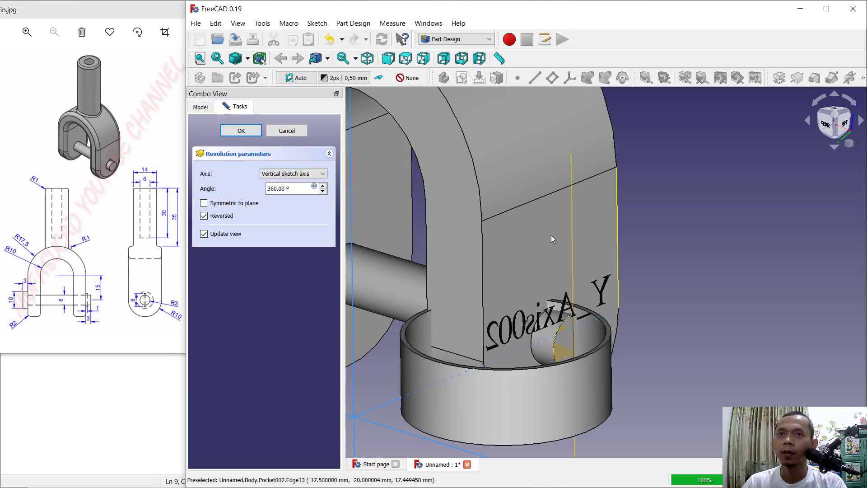
left_click(291, 174)
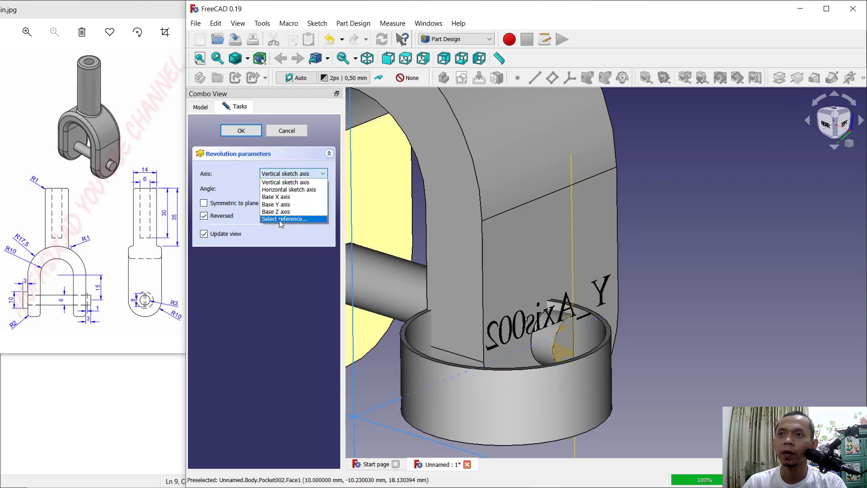
left_click(281, 220)
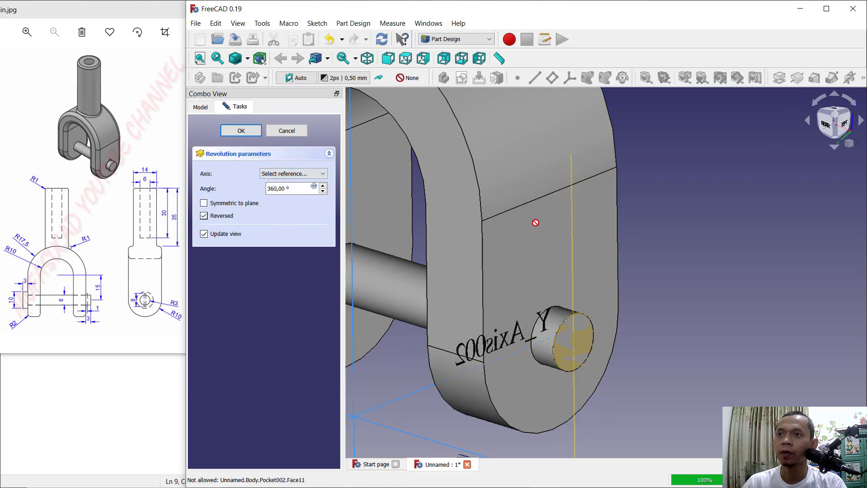
left_click(574, 239)
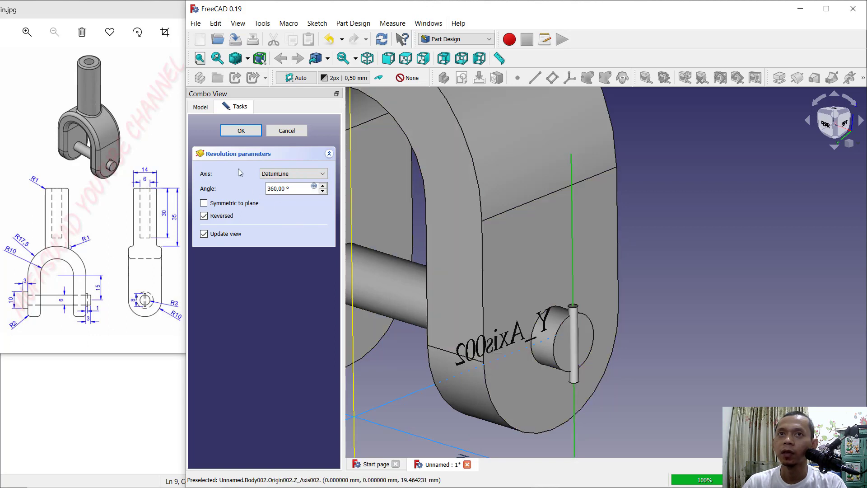
left_click(246, 133)
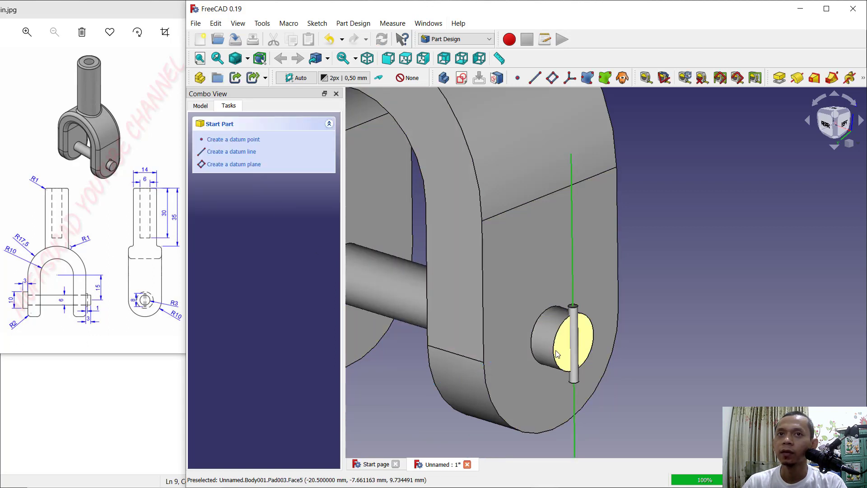
Hide the datum line from the model tree
left_click(201, 106)
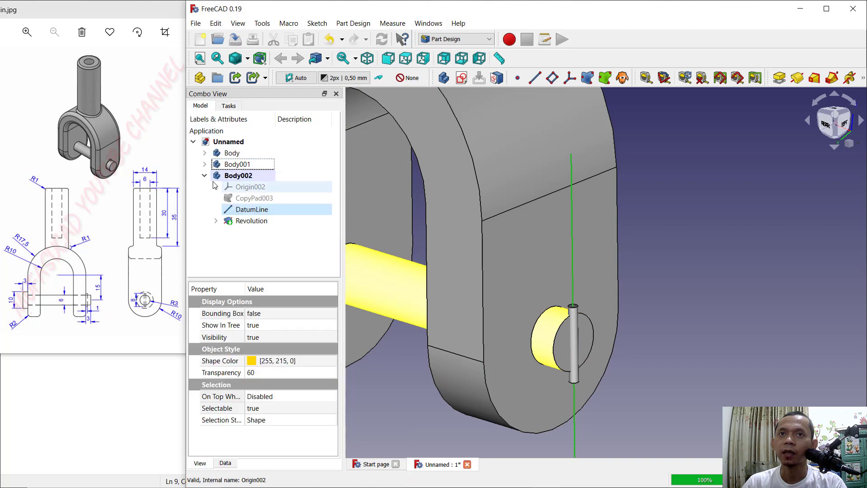
left_click(246, 176)
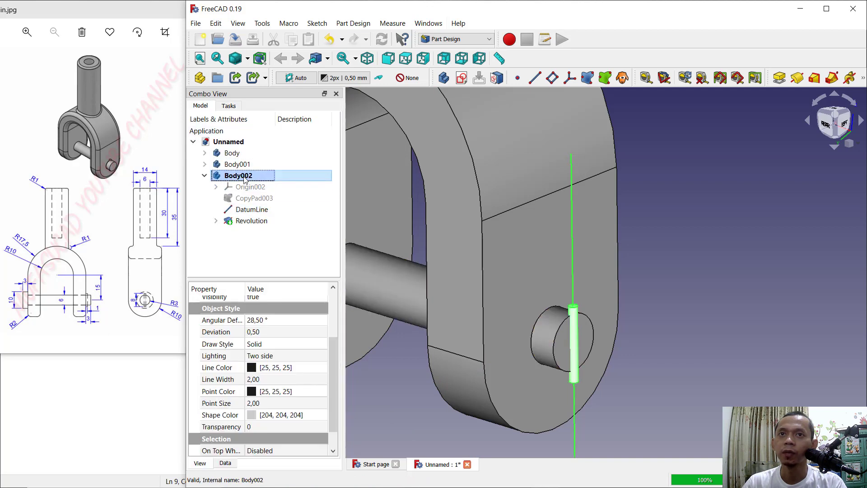
left_click(646, 405)
left_click(576, 435)
right_click(576, 430)
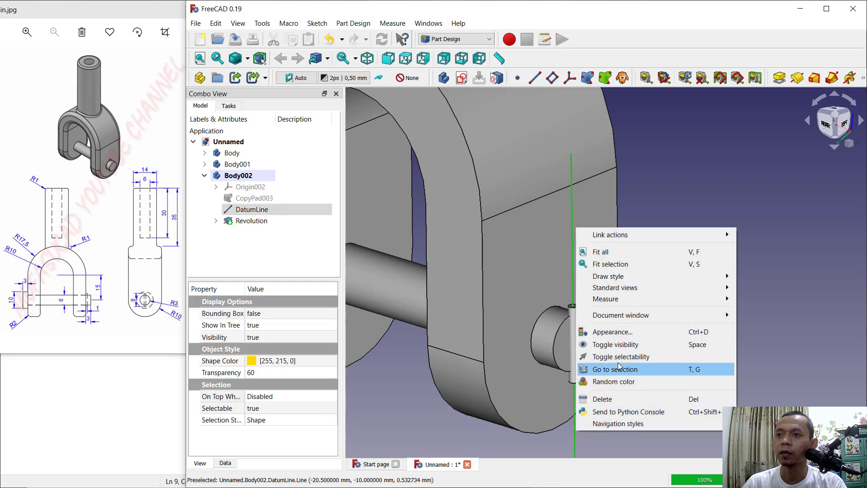
left_click(641, 346)
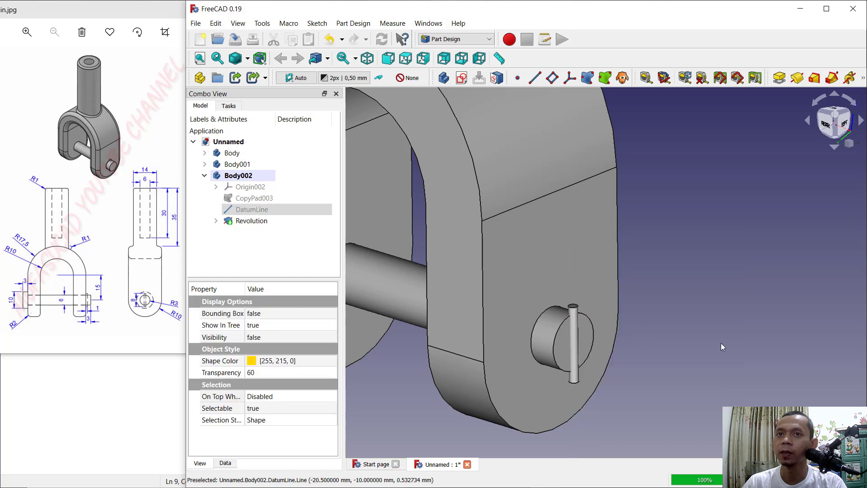
Open the Transform task for Body002
left_click(227, 176)
right_click(226, 177)
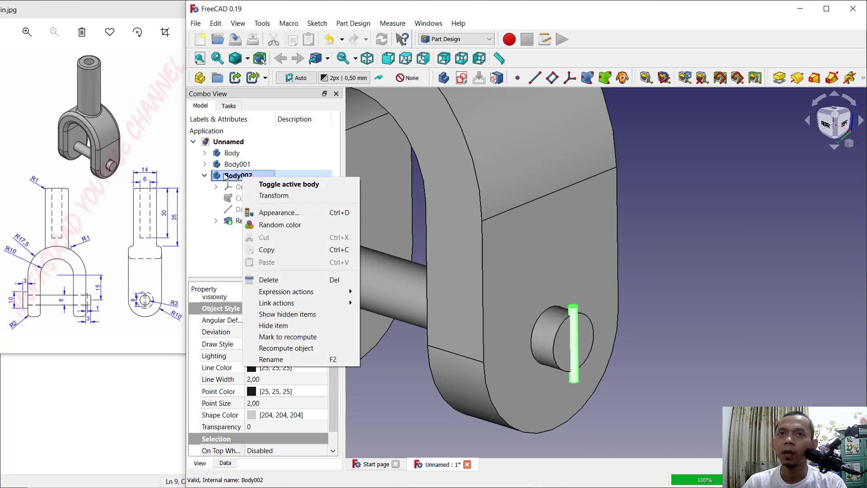
scroll(655, 264, "down", 5)
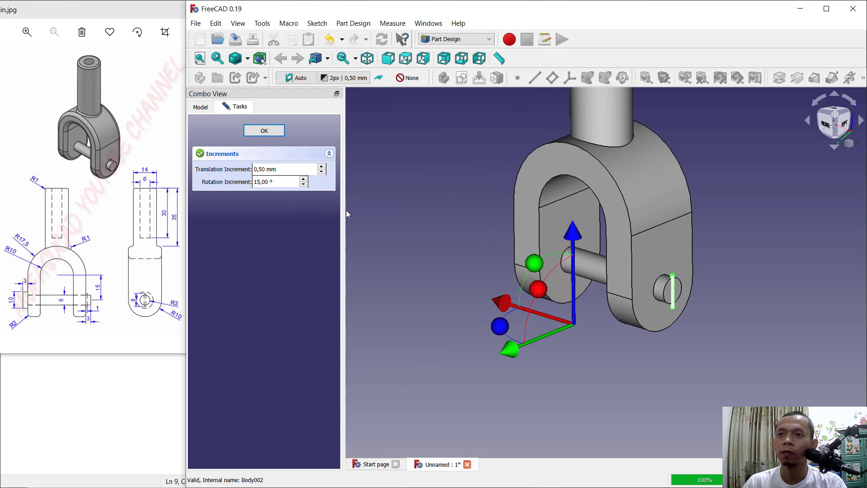
Slide Body002 2,50 mm along X so it crosses the pin end
left_click_drag(507, 307, 500, 305)
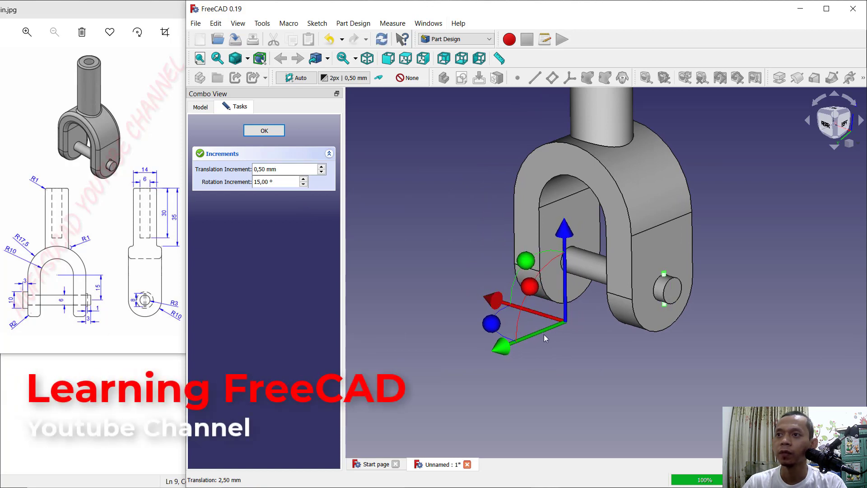
left_click(264, 130)
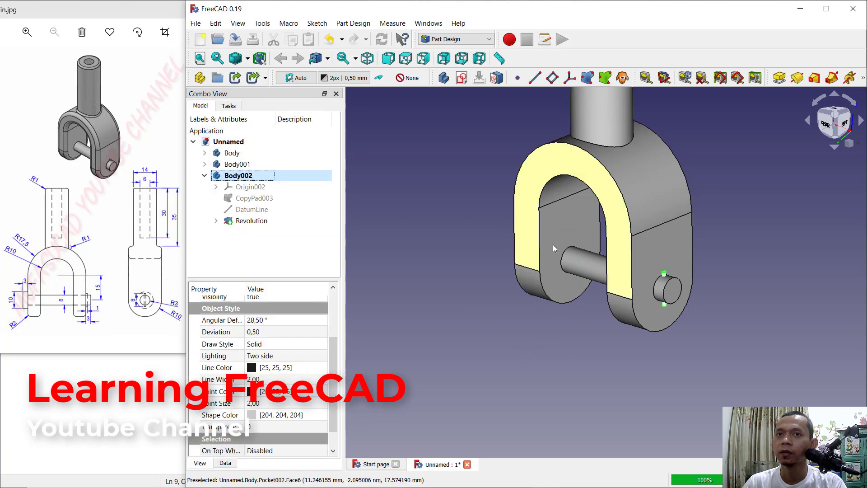
Copy Body002 with its dependencies and paste it as Body003
right_click(252, 180)
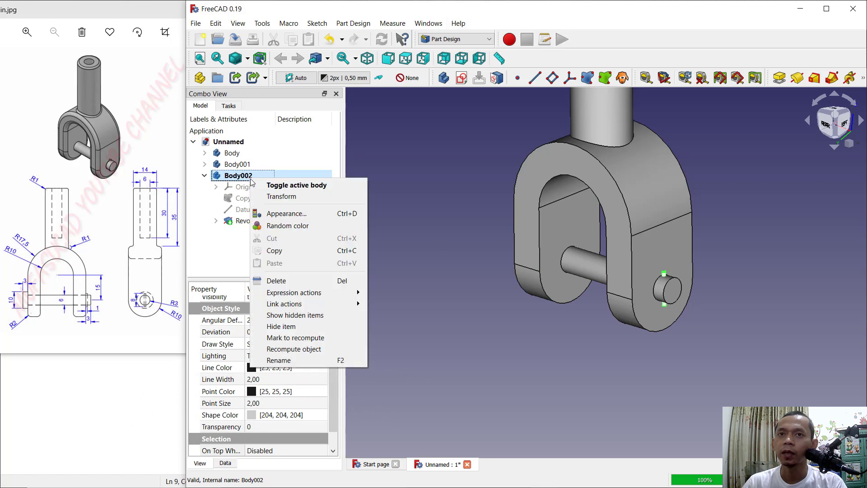
left_click(275, 251)
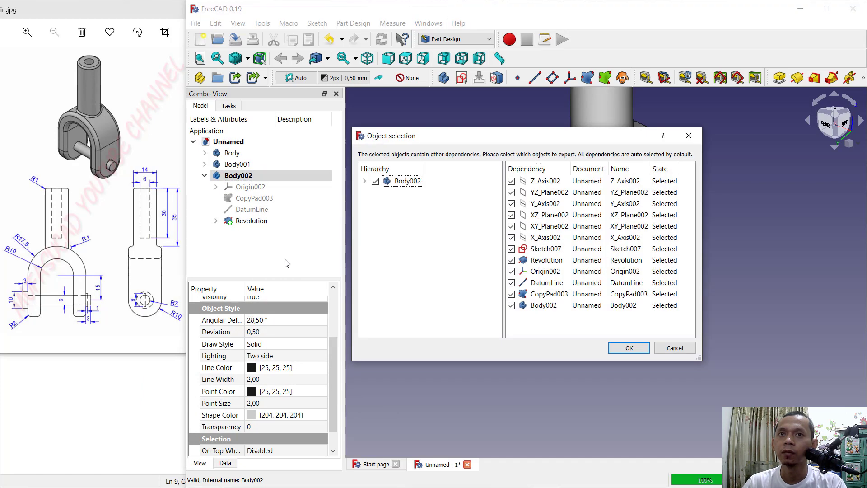
left_click(630, 348)
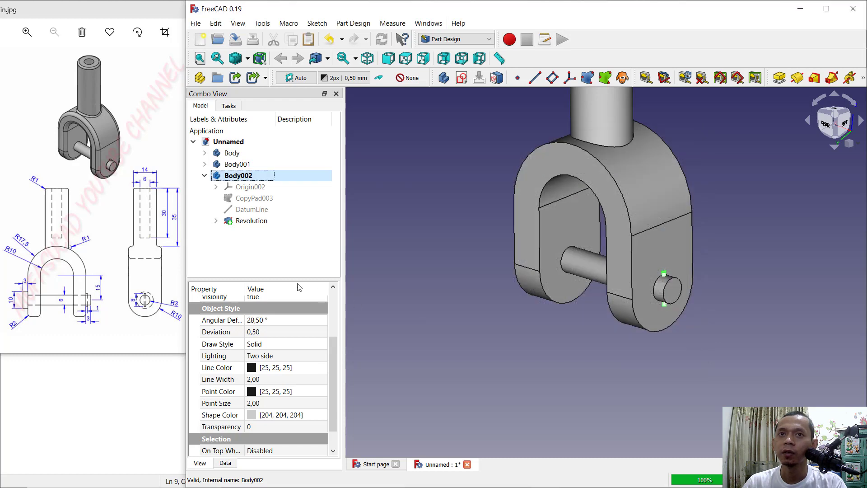
left_click(244, 258)
right_click(251, 248)
left_click(245, 250)
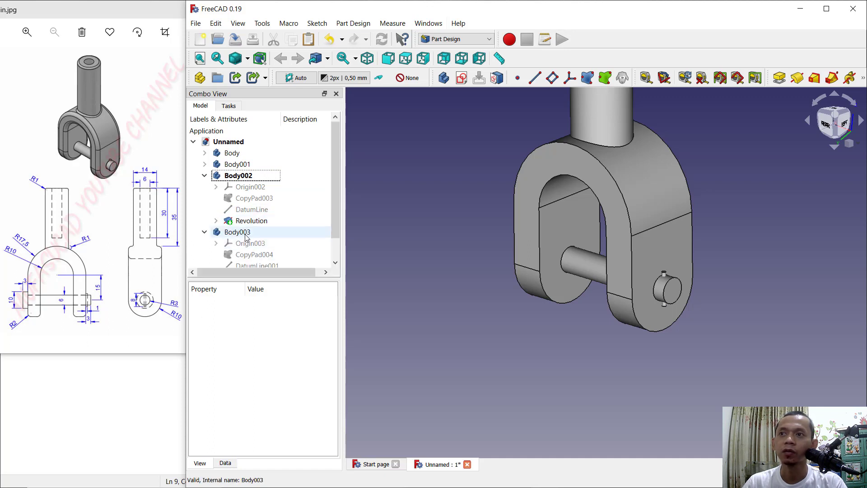
Switch to the Part workbench
left_click(246, 238)
left_click(242, 180)
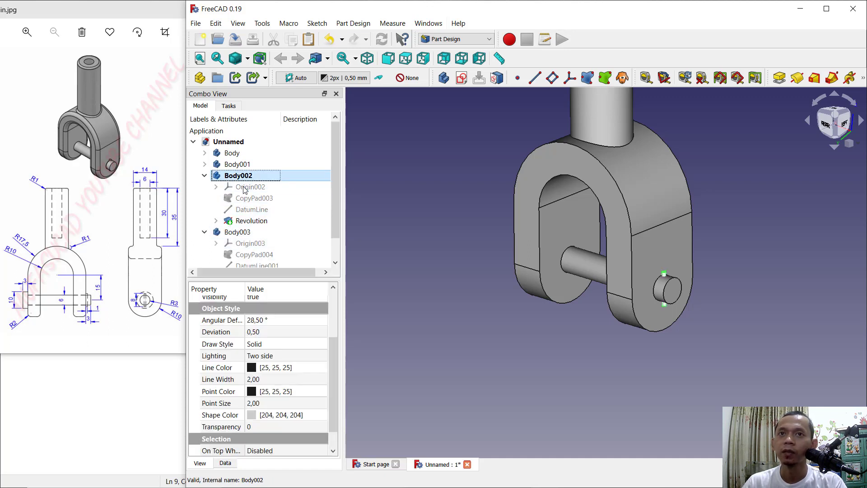
left_click(240, 232)
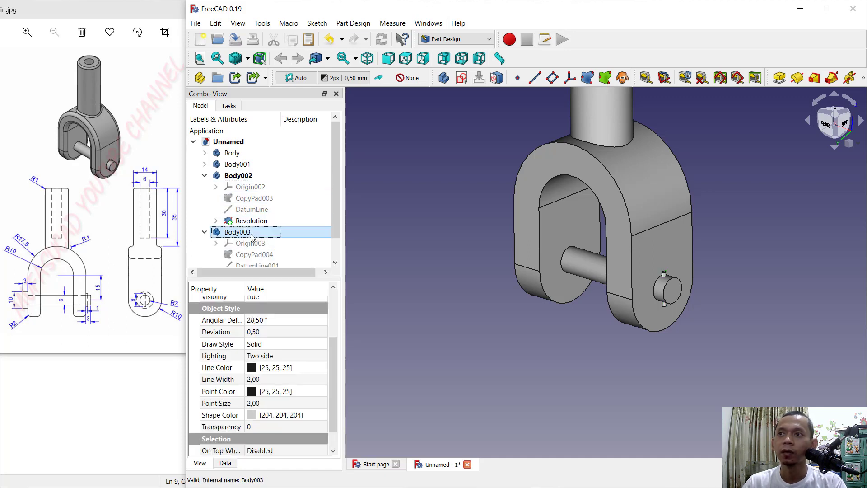
left_click(474, 40)
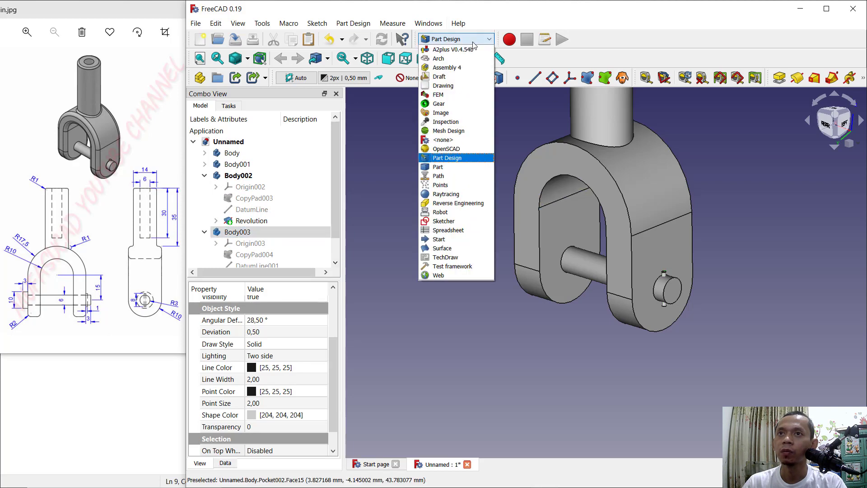
left_click(450, 168)
scroll(655, 271, "up", 5)
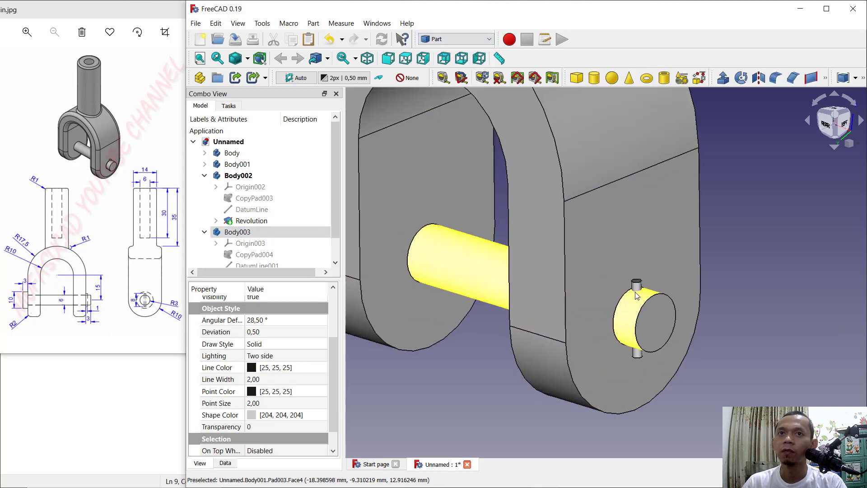
Boolean-cut Body002 from Body001 to leave a cross-hole in the pin
left_click(751, 212)
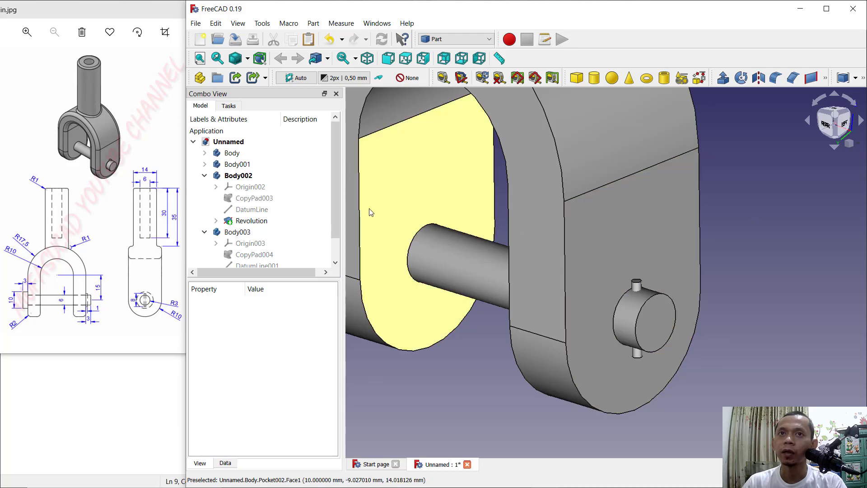
left_click(238, 164)
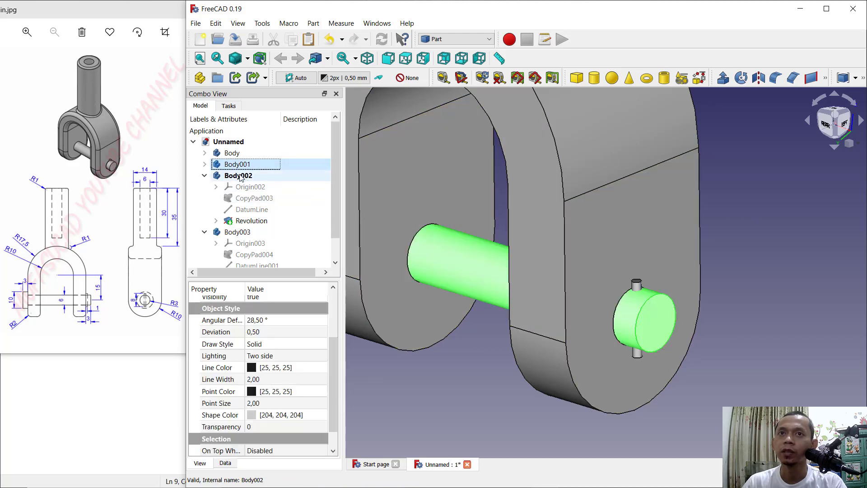
left_click(240, 176, "ctrl")
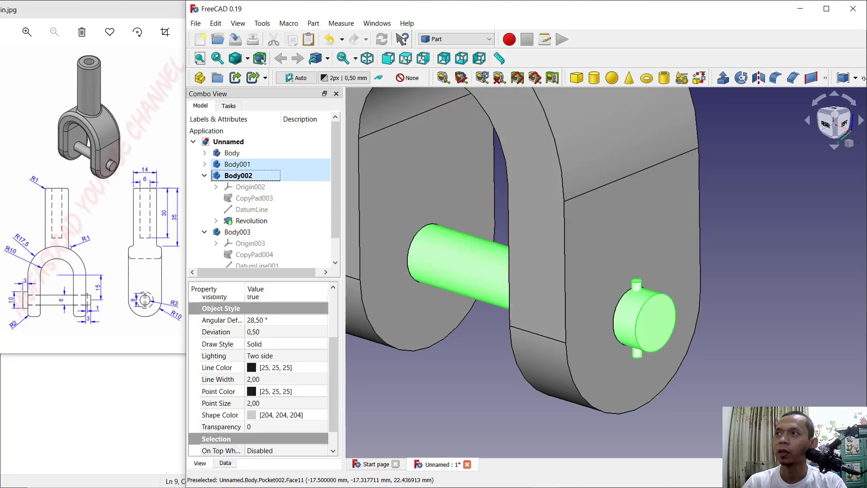
left_click(864, 79)
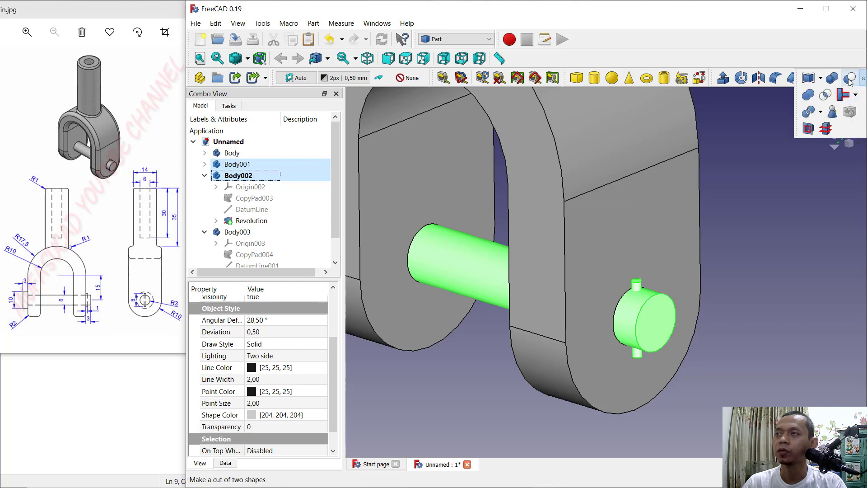
left_click(850, 79)
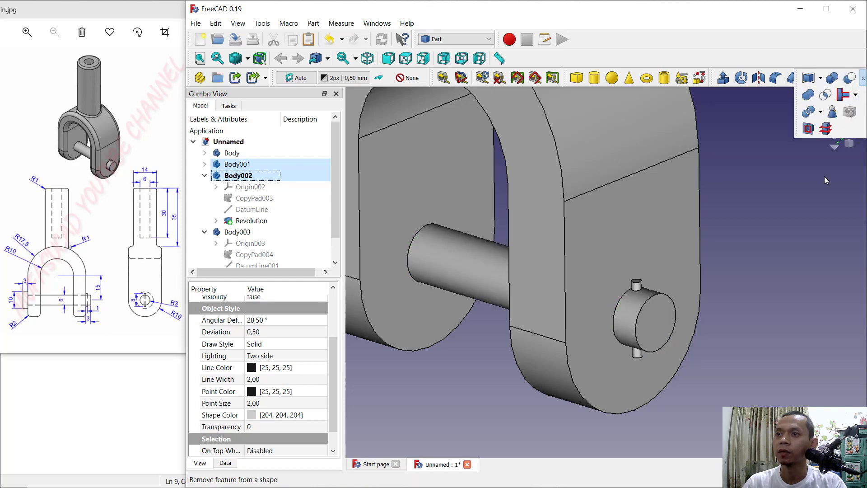
scroll(636, 296, "up", 2)
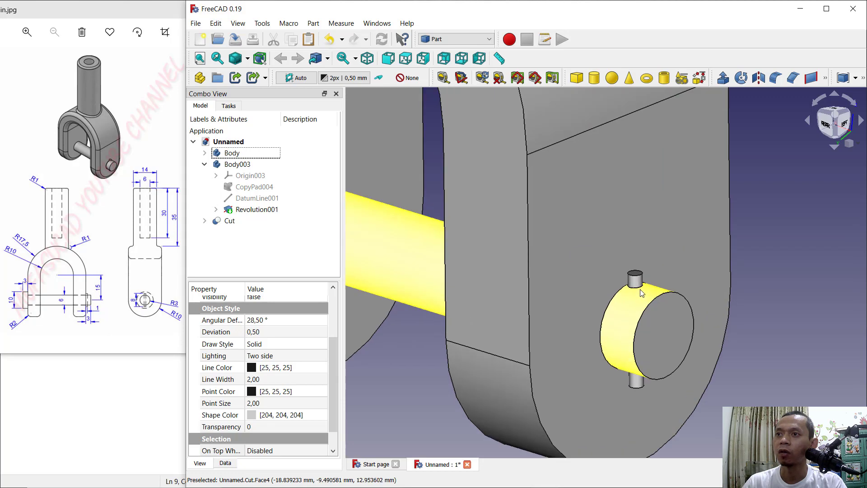
scroll(636, 293, "down", 3)
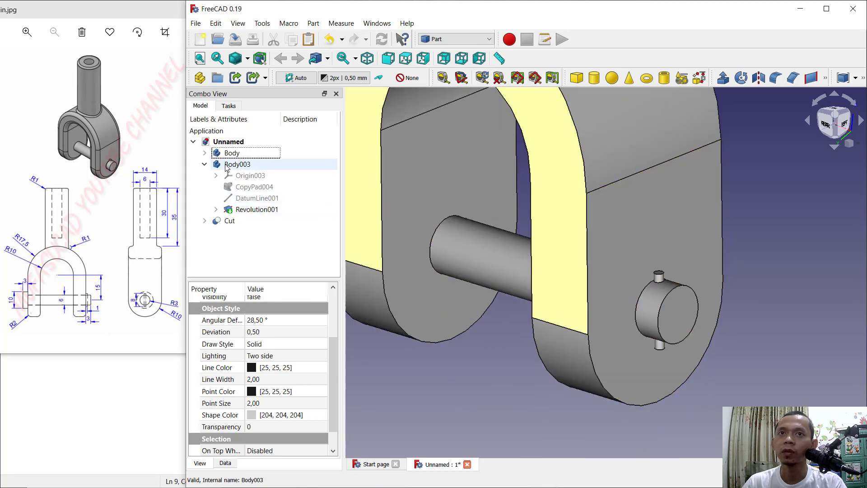
Transform Body003, sliding the cross-pin -6.50 mm along its axis, then deselect
right_click(231, 167)
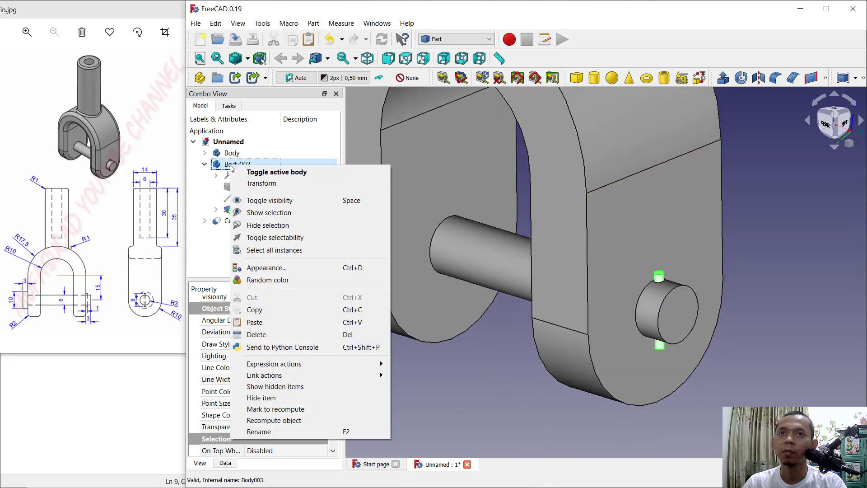
left_click(262, 184)
scroll(490, 274, "down", 2)
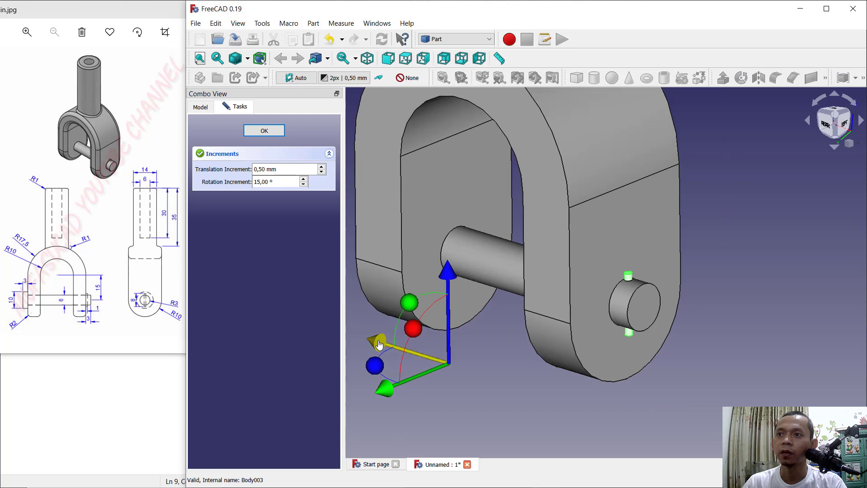
left_click_drag(375, 348, 419, 361)
middle_click_drag(769, 220, 761, 244)
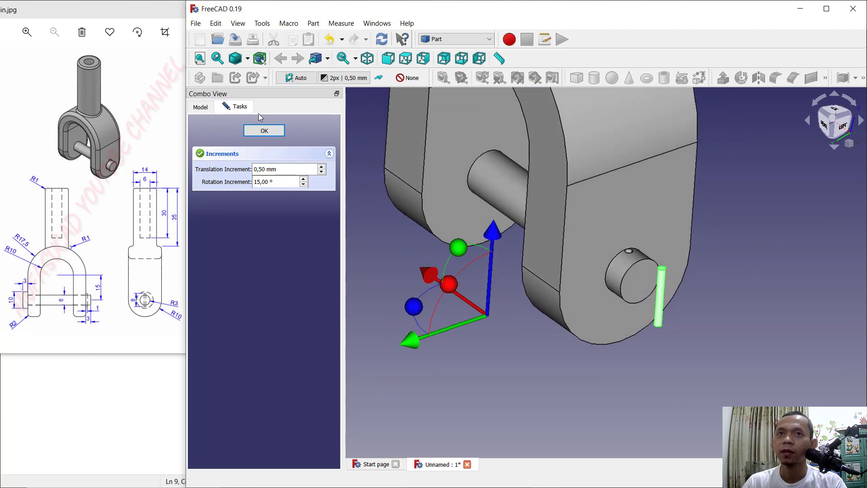
left_click(265, 131)
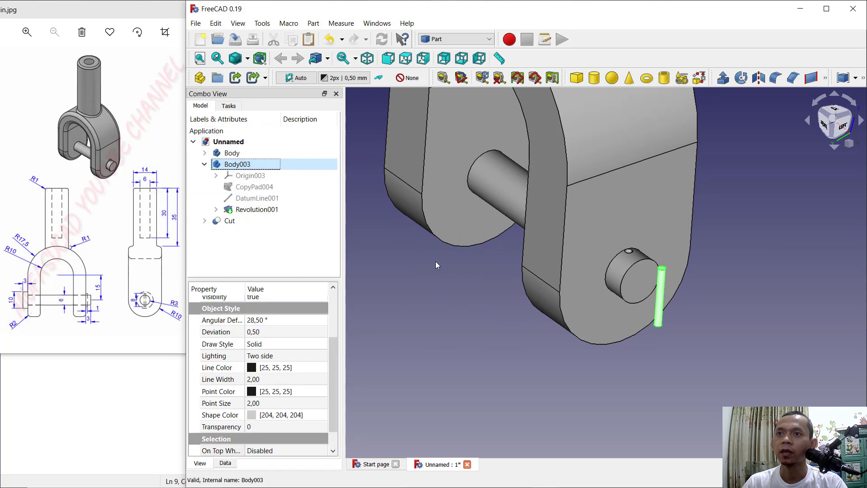
scroll(578, 323, "down", 6)
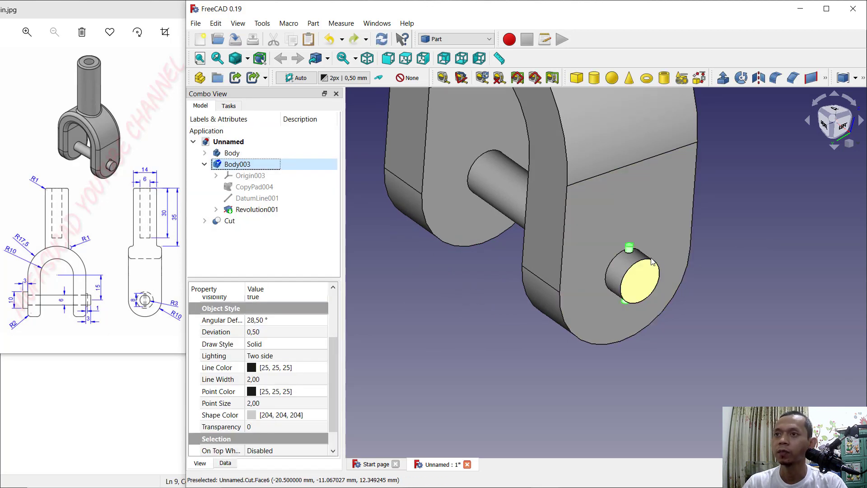
left_click(727, 226)
scroll(690, 225, "down", 3)
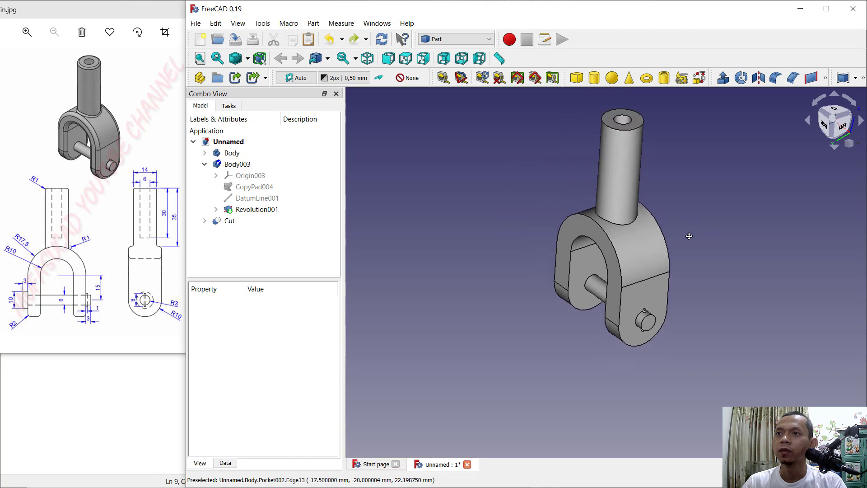
Make the clevis Body the active body
scroll(673, 245, "up", 2)
middle_click_drag(679, 194, 680, 213)
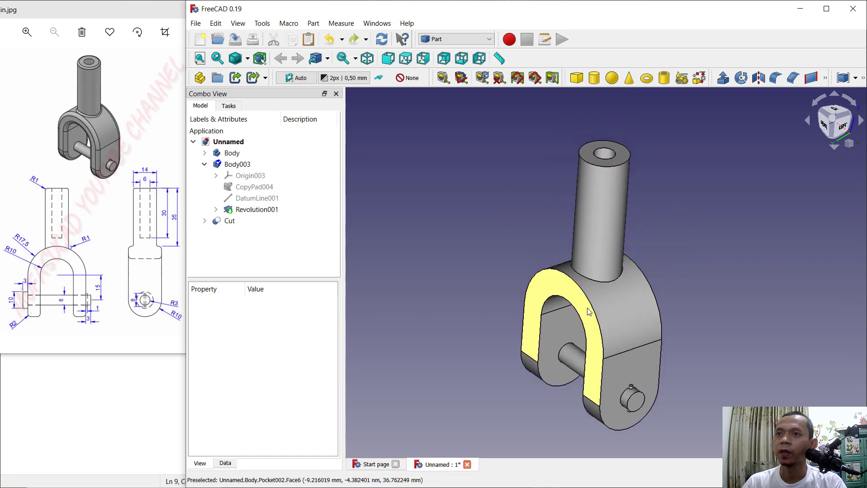
right_click(235, 154)
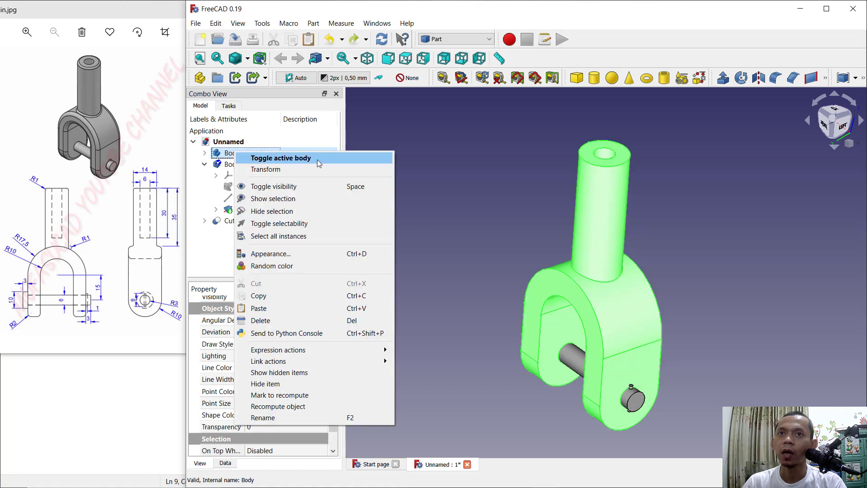
left_click(299, 158)
Fillet the selected U-arch faces of the clevis with a 2 mm radius
middle_click_drag(595, 331, 592, 279)
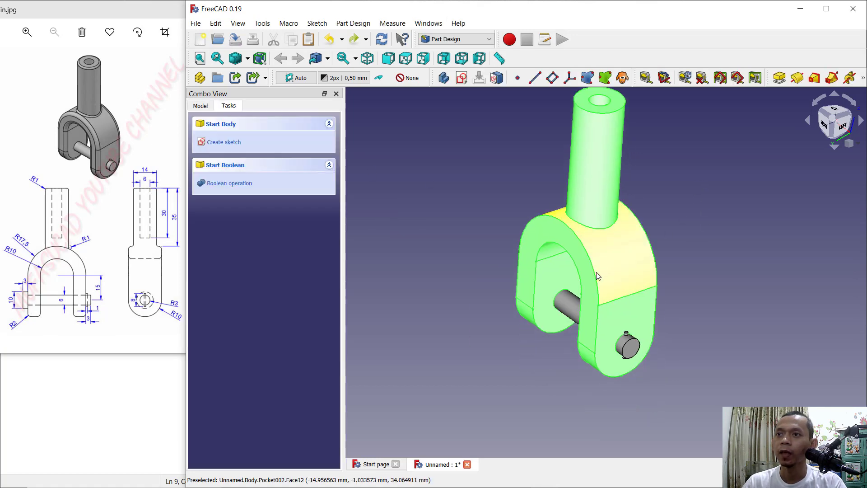
left_click(592, 279)
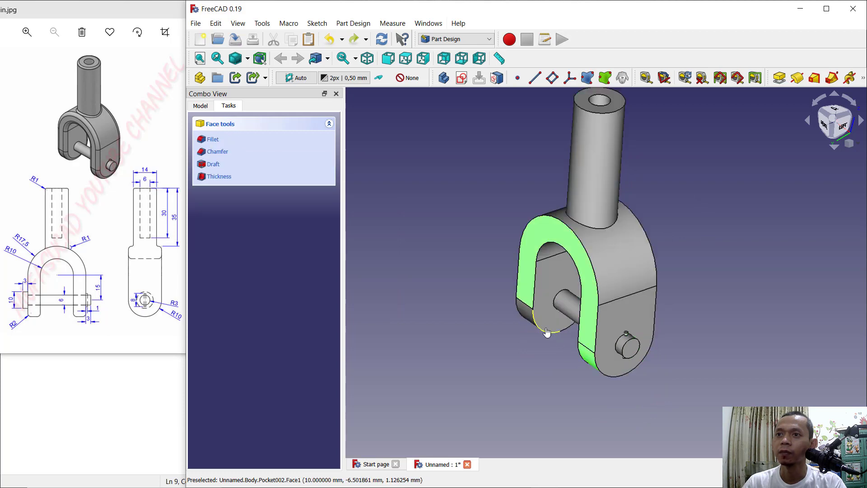
middle_click_drag(661, 326, 597, 334)
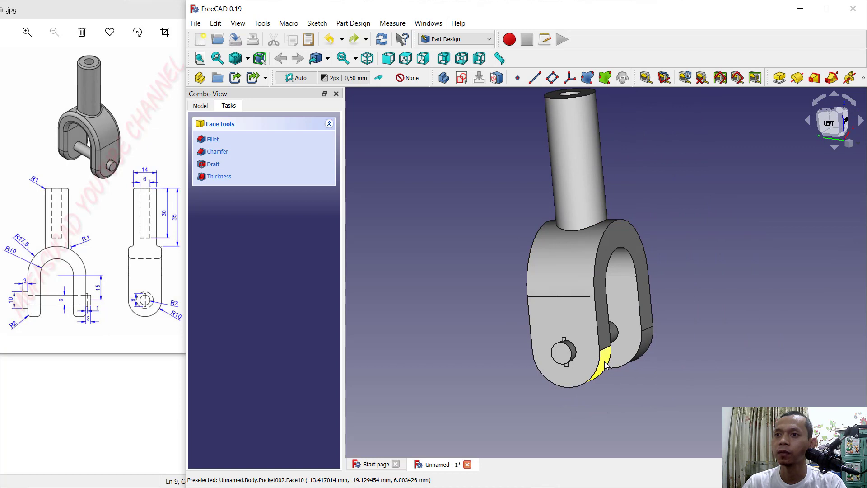
left_click(606, 343, "ctrl")
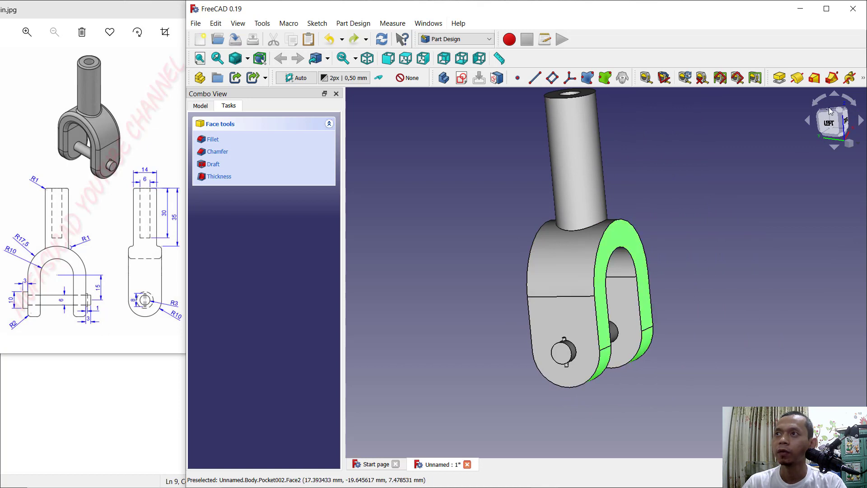
left_click(864, 80)
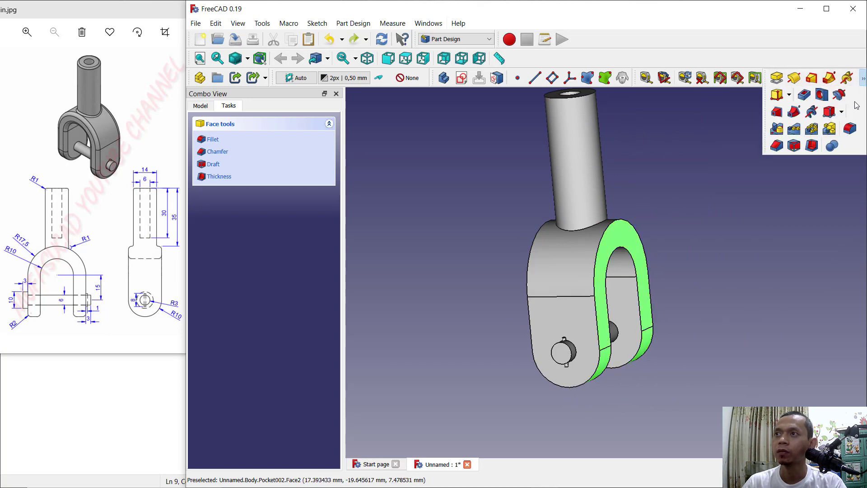
left_click(849, 130)
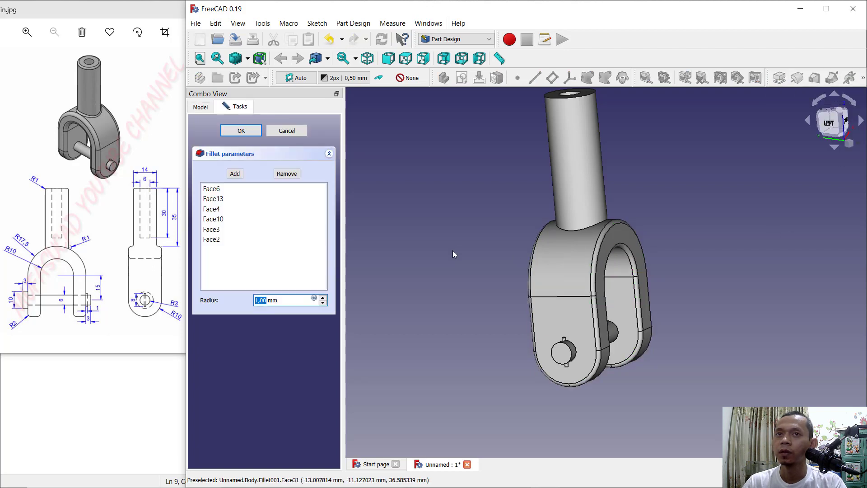
type("2")
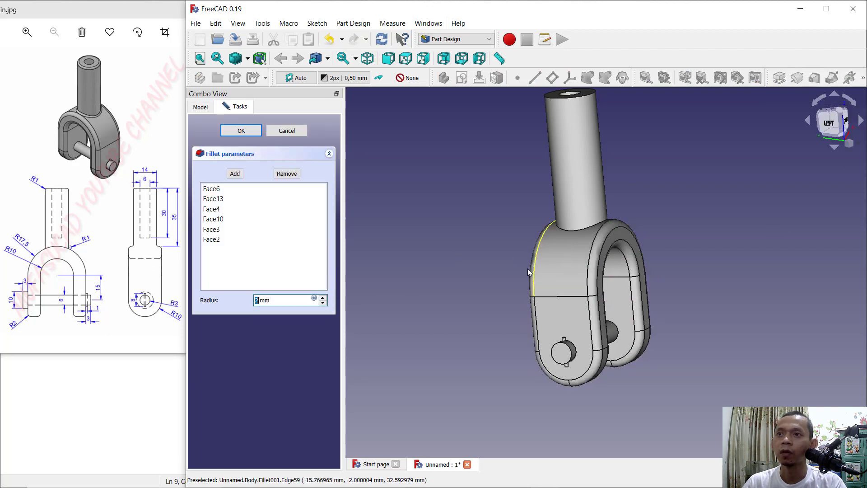
key("Return")
middle_click_drag(647, 210, 651, 283)
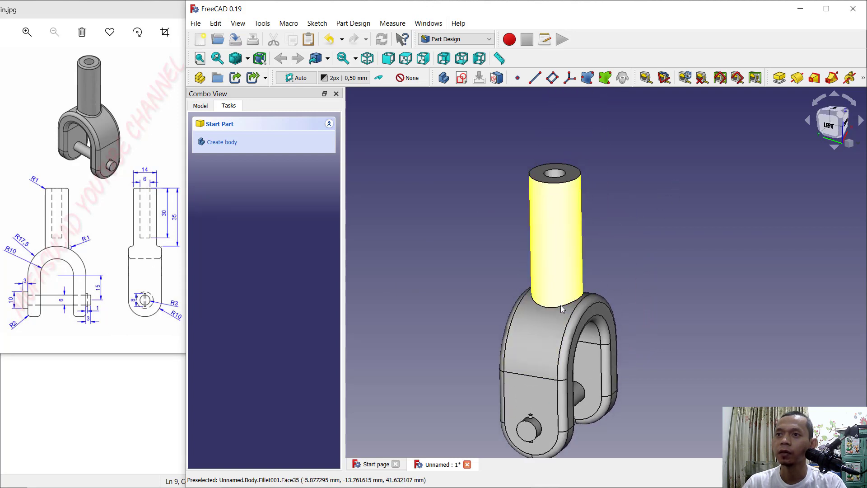
scroll(560, 305, "up", 5)
Round the hollow shaft's cylindrical-face edges, including the clevis junction, as Fillet002
left_click(573, 270)
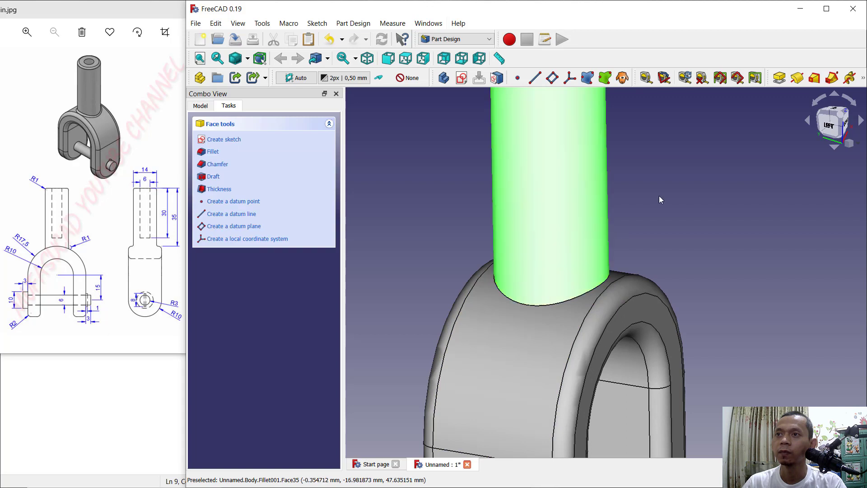
scroll(660, 197, "down", 3)
middle_click_drag(701, 180, 677, 237)
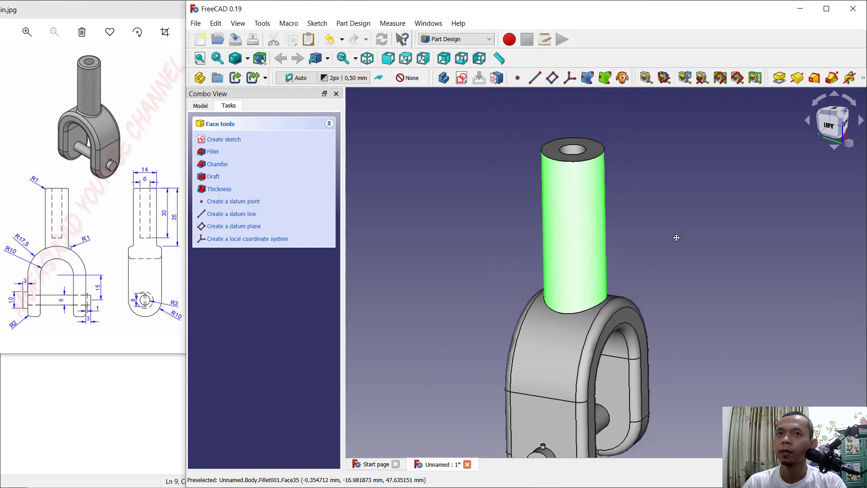
left_click(863, 77)
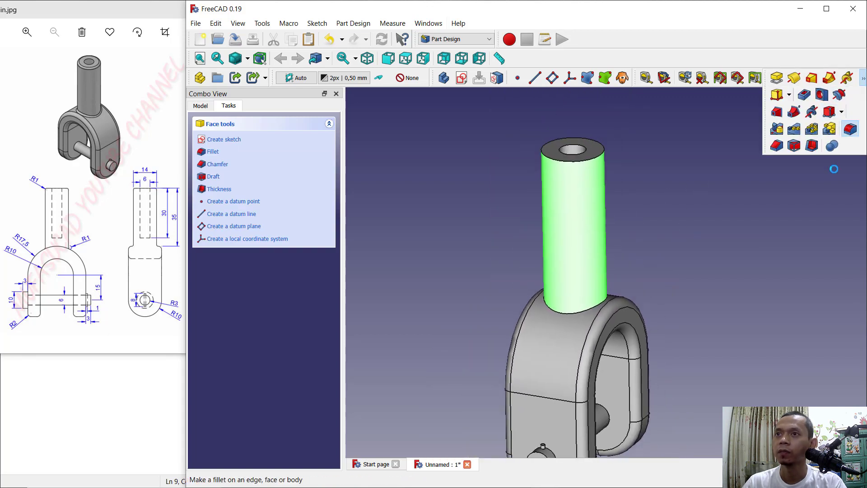
left_click(851, 130)
key("Return")
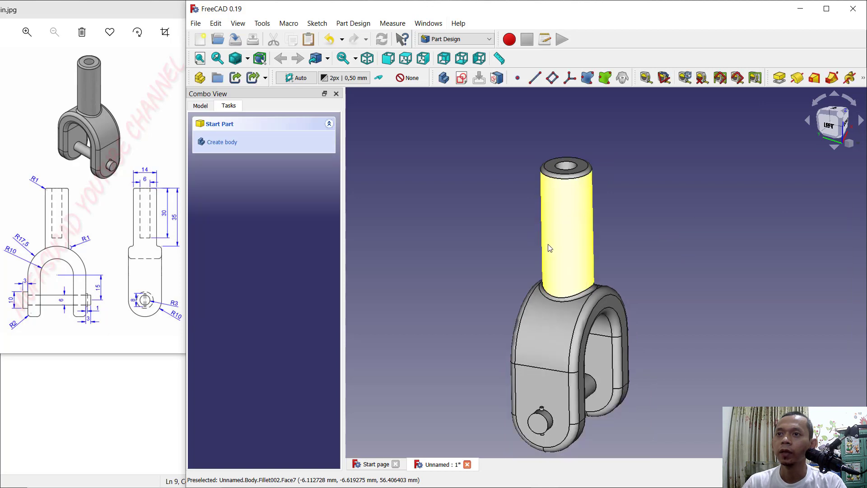
scroll(549, 248, "down", 2)
middle_click_drag(612, 252, 596, 194)
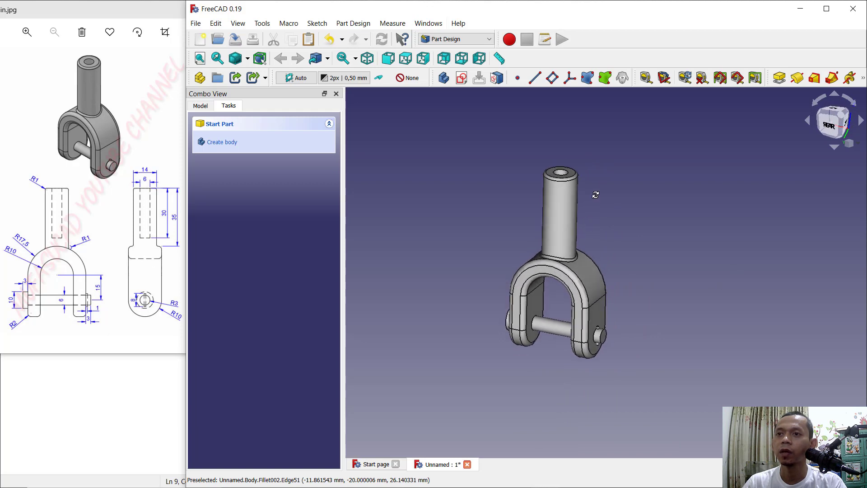
scroll(579, 276, "up", 3)
middle_click_drag(579, 276, 654, 257)
middle_click_drag(689, 225, 692, 232)
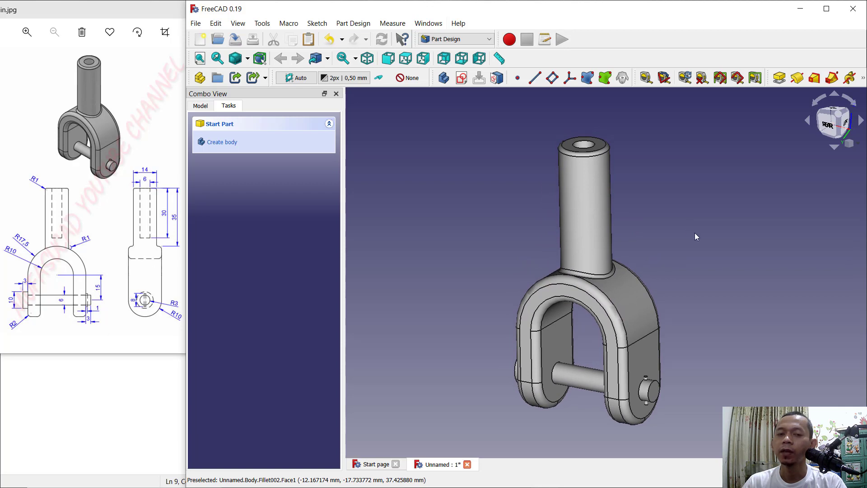